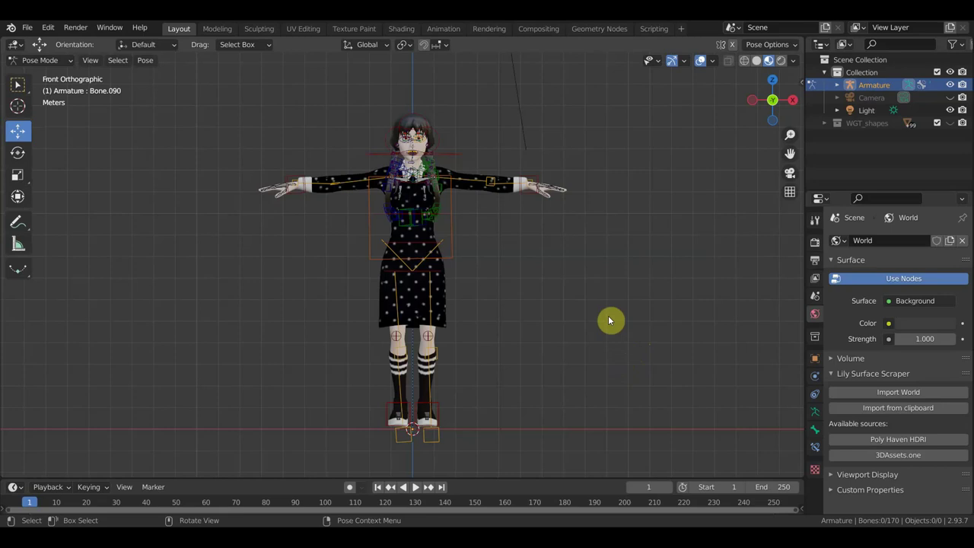
# Frame the character in front and right side views, zooming in on her face
pyautogui.moveTo(621, 305); pyautogui.dragTo(524, 332, button='middle')
pyautogui.press('KP_1')
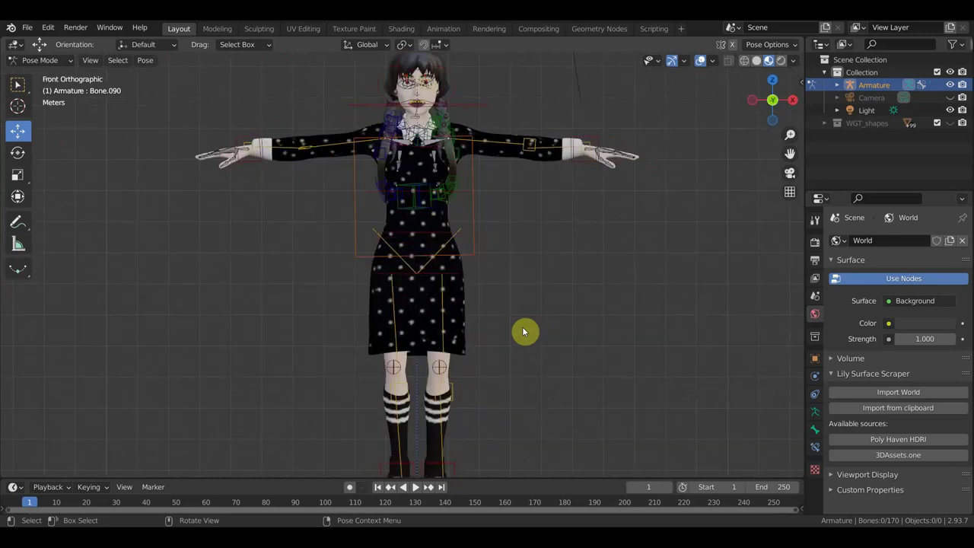
pyautogui.scroll(-1, 586, 302)
pyautogui.moveTo(587, 271)
pyautogui.keyDown('shift'); pyautogui.mouseDown(button='middle')
pyautogui.moveTo(591, 282)
pyautogui.moveTo(595, 270)
pyautogui.moveTo(513, 294)
pyautogui.moveTo(435, 296)
pyautogui.mouseUp(button='middle'); pyautogui.keyUp('shift')
pyautogui.press('KP_3')
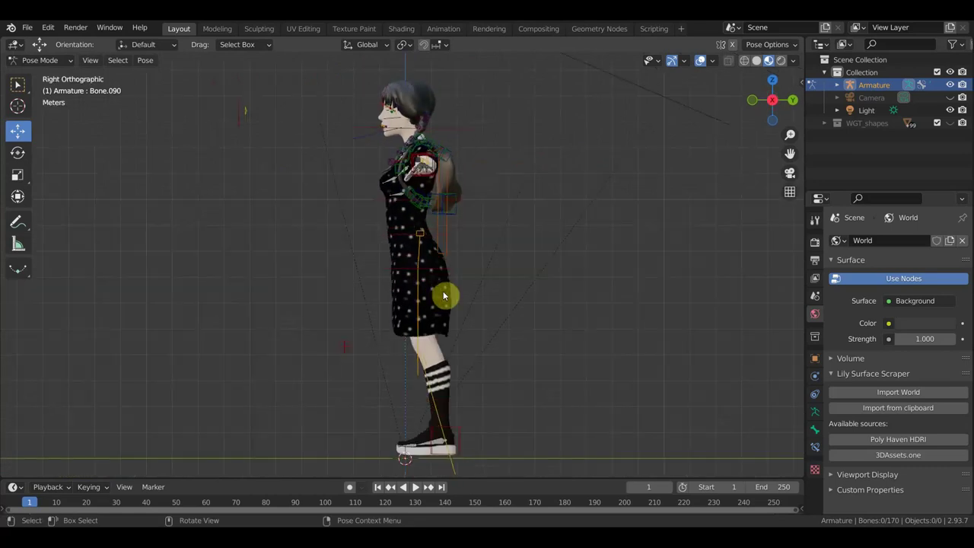
pyautogui.moveTo(481, 282)
pyautogui.mouseDown(button='middle')
pyautogui.moveTo(619, 287)
pyautogui.moveTo(596, 250)
pyautogui.moveTo(581, 342)
pyautogui.mouseUp(button='middle')
pyautogui.press('KP_1')
pyautogui.scroll(1, 595, 284)
pyautogui.scroll(5, 574, 342)
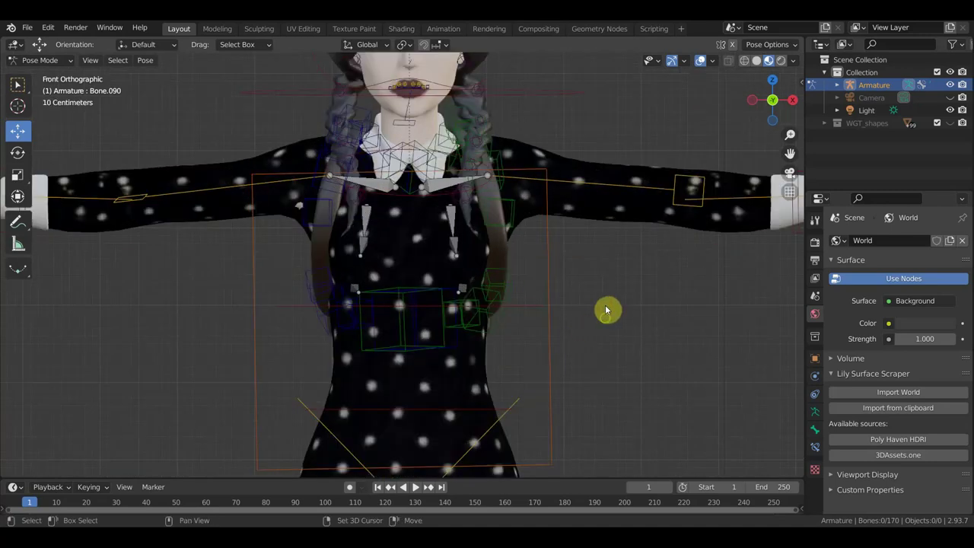
pyautogui.keyDown('shift'); pyautogui.moveTo(606, 310); pyautogui.dragTo(610, 426, button='middle'); pyautogui.keyUp('shift')
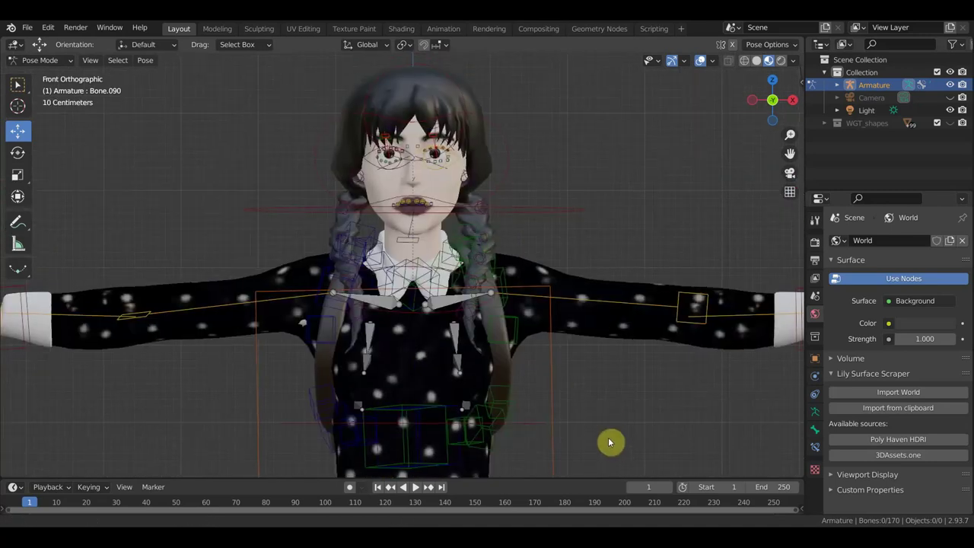
# Hide the bone and grid overlays to inspect the full body, then show them again
pyautogui.click(699, 61)
pyautogui.scroll(1, 631, 178)
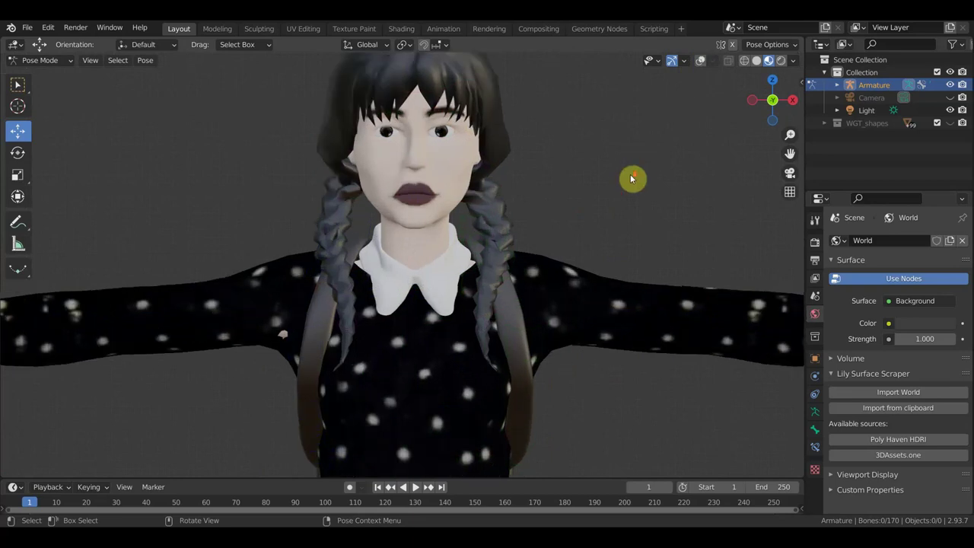
pyautogui.scroll(-4, 632, 178)
pyautogui.scroll(-1, 604, 224)
pyautogui.keyDown('shift'); pyautogui.moveTo(587, 246); pyautogui.dragTo(582, 166, button='middle'); pyautogui.keyUp('shift')
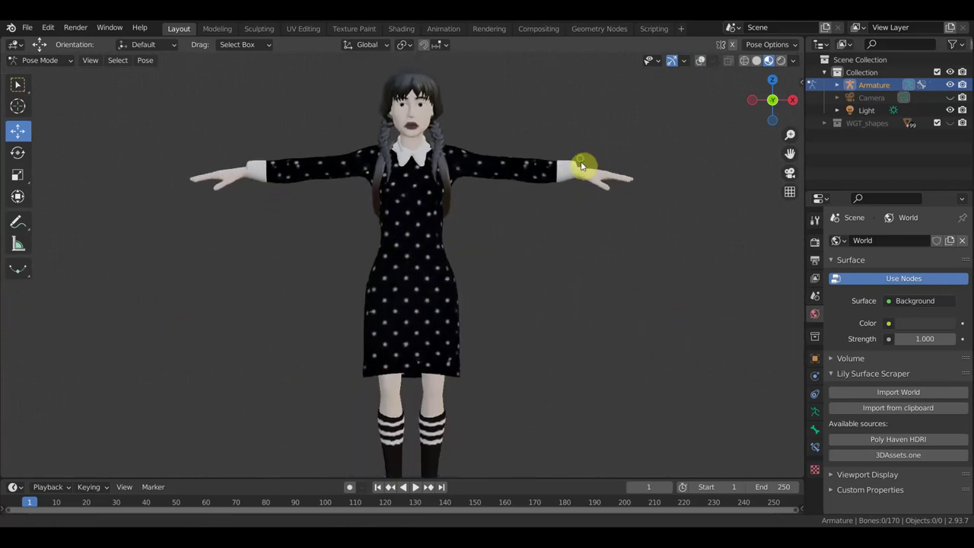
pyautogui.scroll(-1, 582, 194)
pyautogui.keyDown('shift'); pyautogui.moveTo(569, 284); pyautogui.dragTo(565, 263, button='middle'); pyautogui.keyUp('shift')
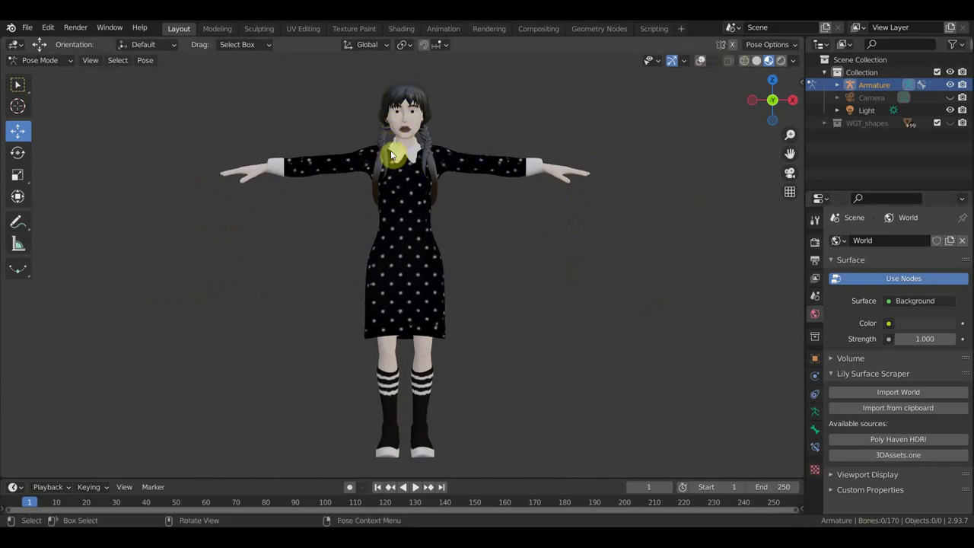
pyautogui.click(700, 60)
pyautogui.scroll(1, 616, 128)
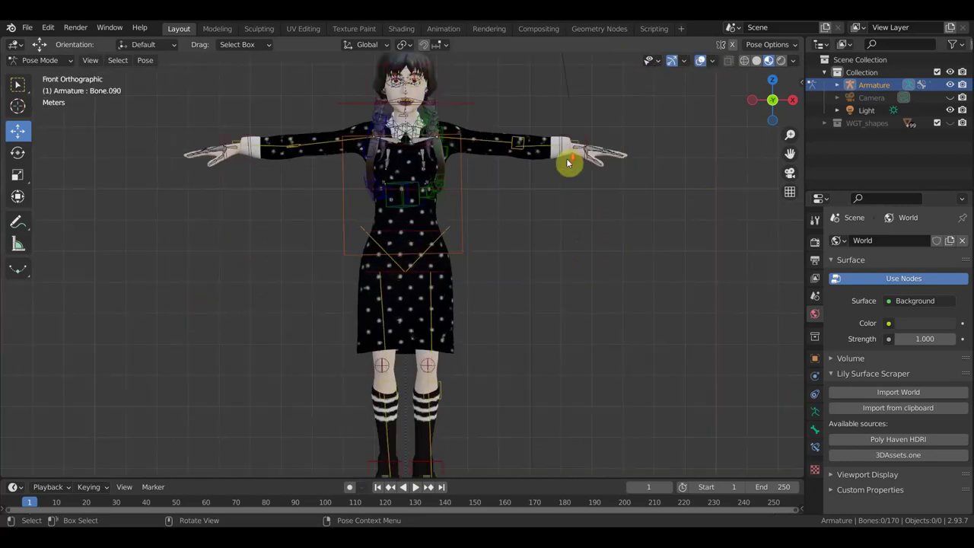
# Select the torso control bone, move it 0.30 m along Y, then lower it along Z
pyautogui.click(464, 216)
pyautogui.moveTo(423, 250)
pyautogui.mouseDown(button='middle')
pyautogui.moveTo(522, 270)
pyautogui.moveTo(434, 282)
pyautogui.moveTo(605, 243)
pyautogui.moveTo(593, 284)
pyautogui.mouseUp(button='middle')
pyautogui.moveTo(550, 256)
pyautogui.mouseDown(button='middle')
pyautogui.moveTo(470, 256)
pyautogui.moveTo(500, 235)
pyautogui.mouseUp(button='middle')
pyautogui.press('g')
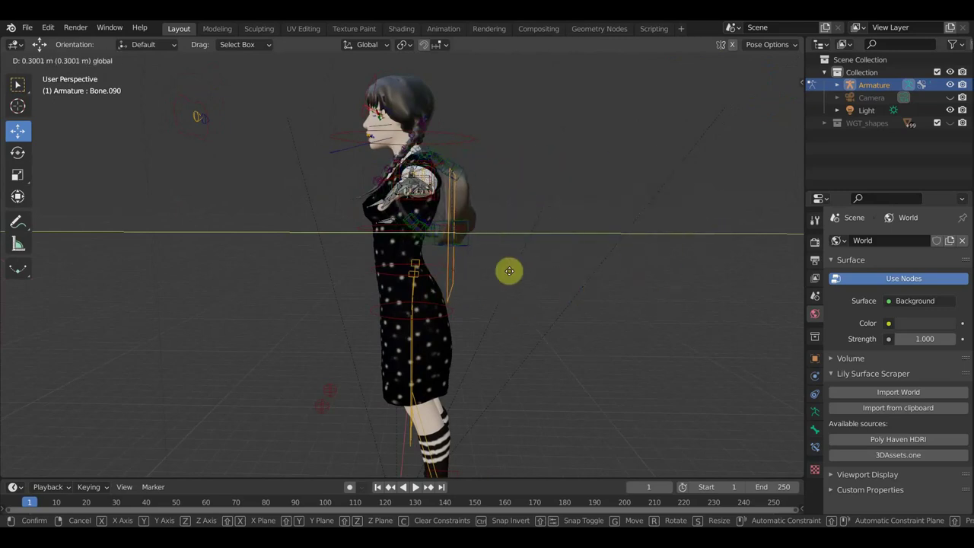
pyautogui.click(507, 271)
pyautogui.press('g')
pyautogui.press('z')
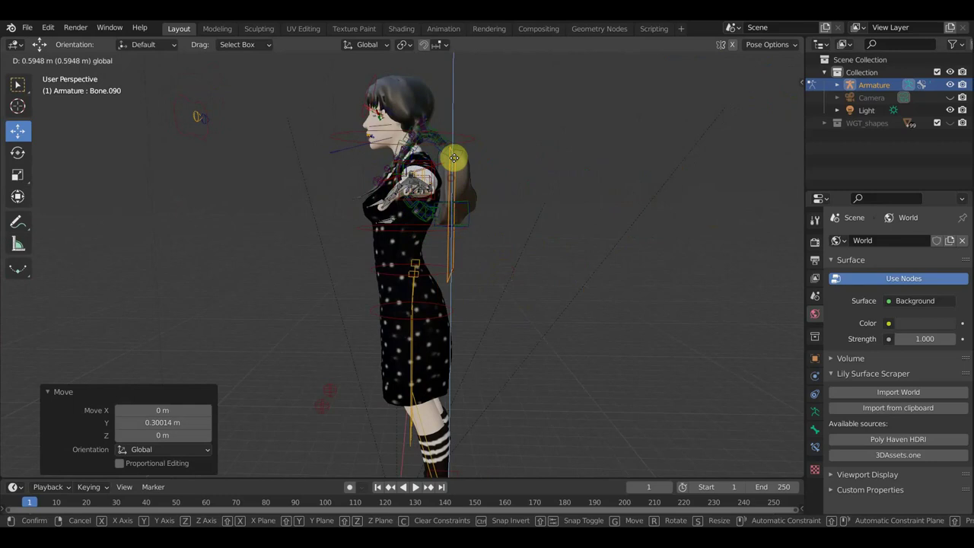
pyautogui.click(450, 181)
# Rotate Bone.090 slightly and pull the backpack about 2.88 m behind the character
pyautogui.moveTo(450, 182)
pyautogui.mouseDown(button='middle')
pyautogui.moveTo(421, 221)
pyautogui.moveTo(504, 228)
pyautogui.mouseUp(button='middle')
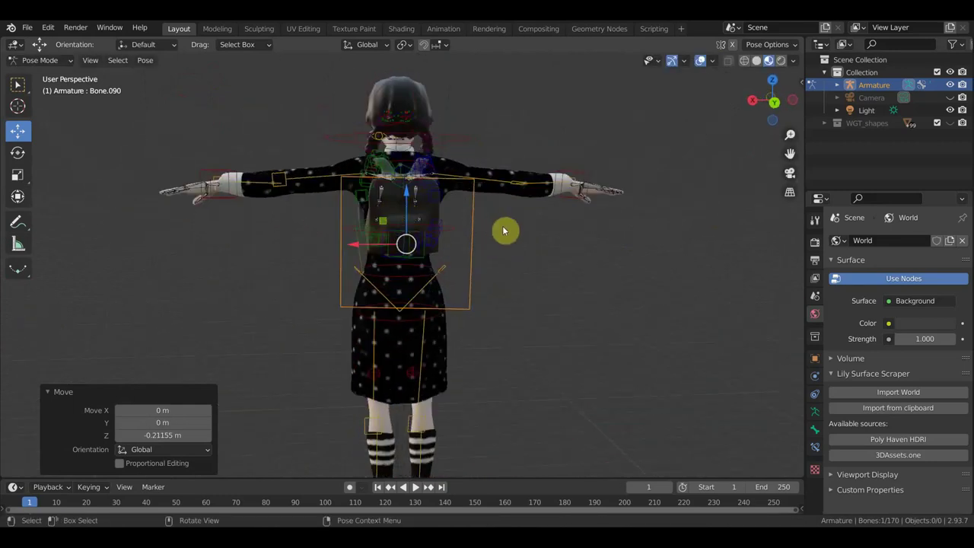
pyautogui.press('r')
pyautogui.click(541, 242)
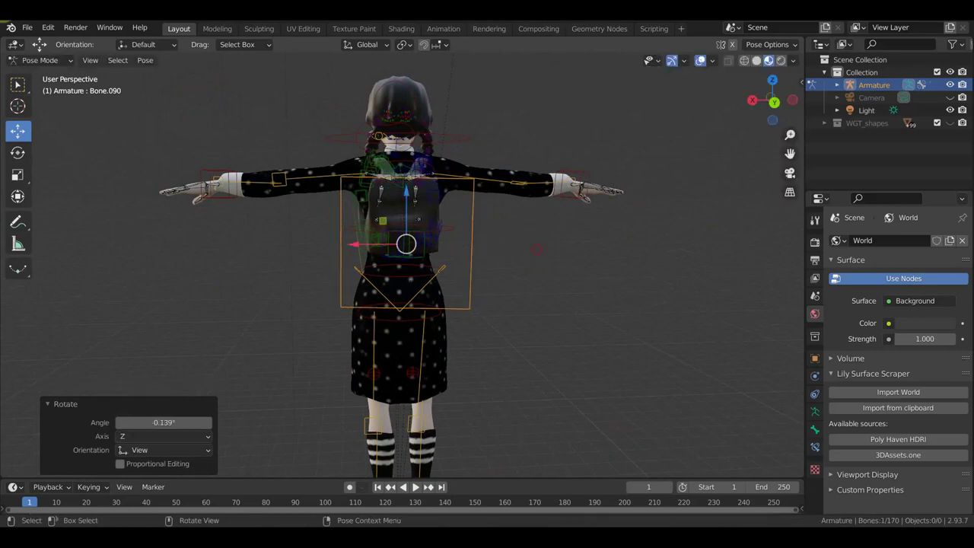
pyautogui.moveTo(541, 244); pyautogui.dragTo(621, 263, button='middle')
pyautogui.moveTo(504, 243); pyautogui.dragTo(598, 252)
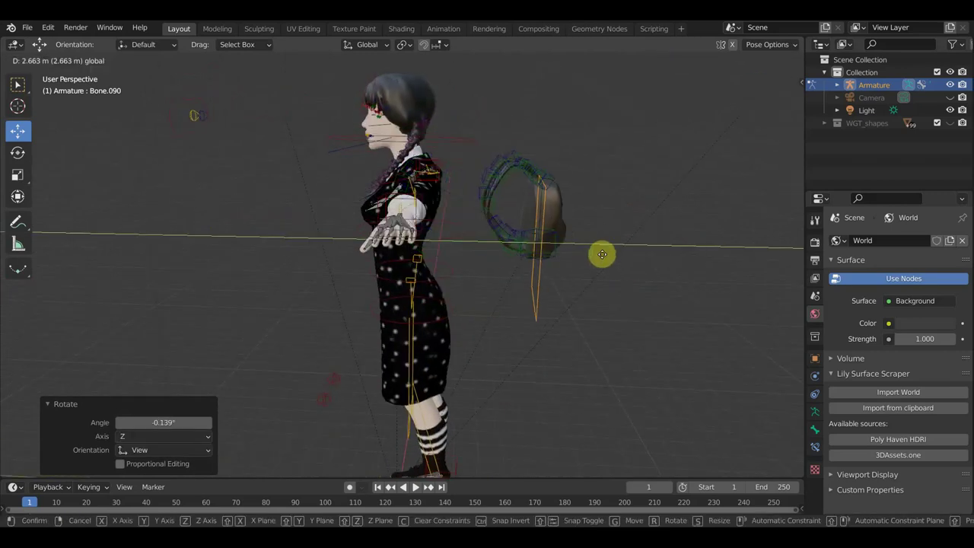
pyautogui.scroll(4, 597, 253)
pyautogui.moveTo(613, 242)
pyautogui.mouseDown(button='middle')
pyautogui.moveTo(652, 233)
pyautogui.moveTo(547, 337)
pyautogui.moveTo(517, 229)
pyautogui.moveTo(525, 256)
pyautogui.moveTo(504, 318)
pyautogui.mouseUp(button='middle')
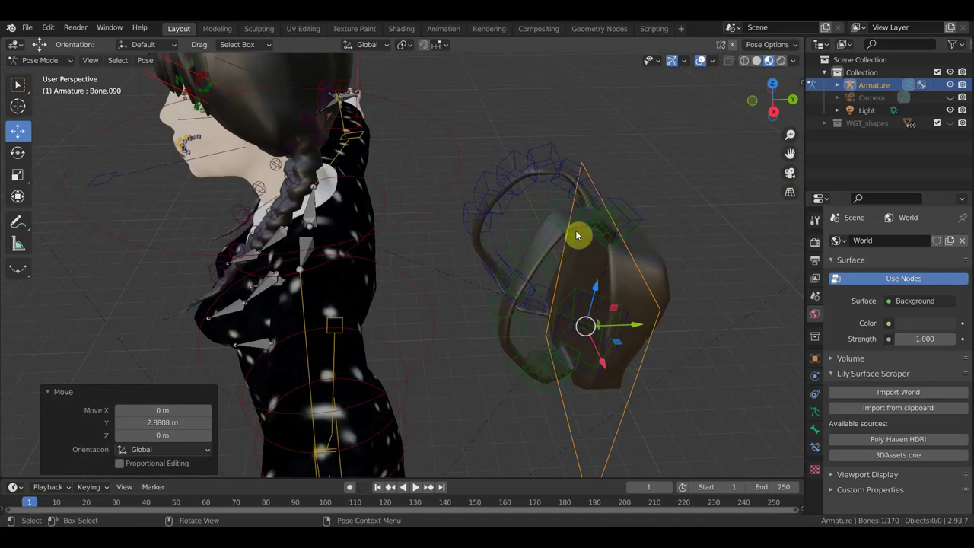
# Reposition the two control bones at the top of the backpack strap
pyautogui.moveTo(576, 233)
pyautogui.mouseDown(button='middle')
pyautogui.moveTo(613, 238)
pyautogui.moveTo(520, 169)
pyautogui.mouseUp(button='middle')
pyautogui.click(516, 160)
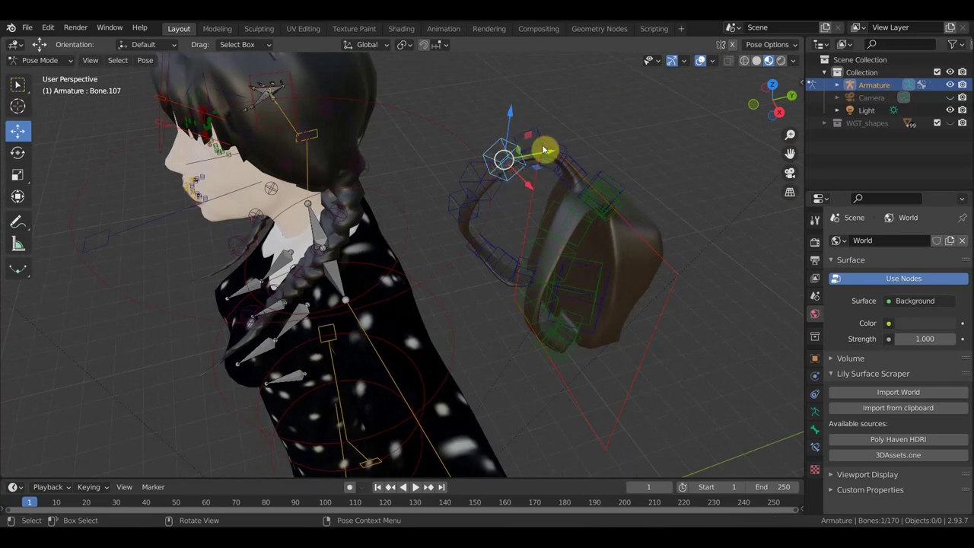
pyautogui.press('g')
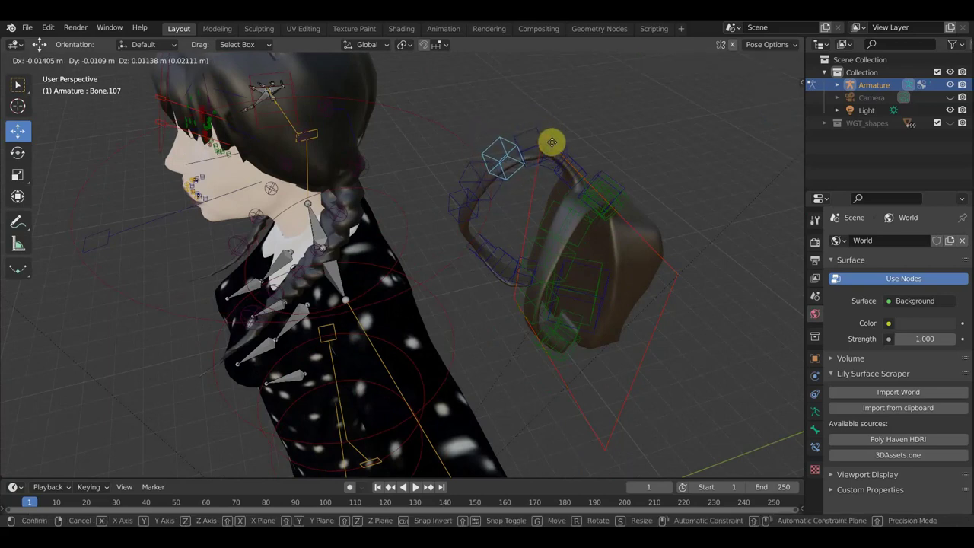
pyautogui.click(548, 142)
pyautogui.click(477, 173)
pyautogui.press('g')
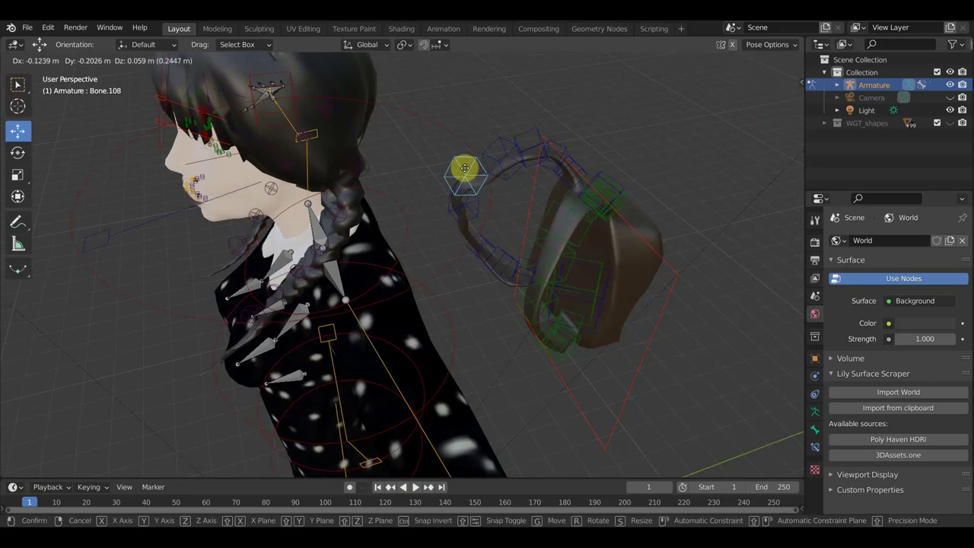
pyautogui.click(478, 182)
# From a side view, reposition the two control bones low on the strap
pyautogui.moveTo(565, 261)
pyautogui.mouseDown(button='middle')
pyautogui.moveTo(541, 220)
pyautogui.moveTo(585, 255)
pyautogui.mouseUp(button='middle')
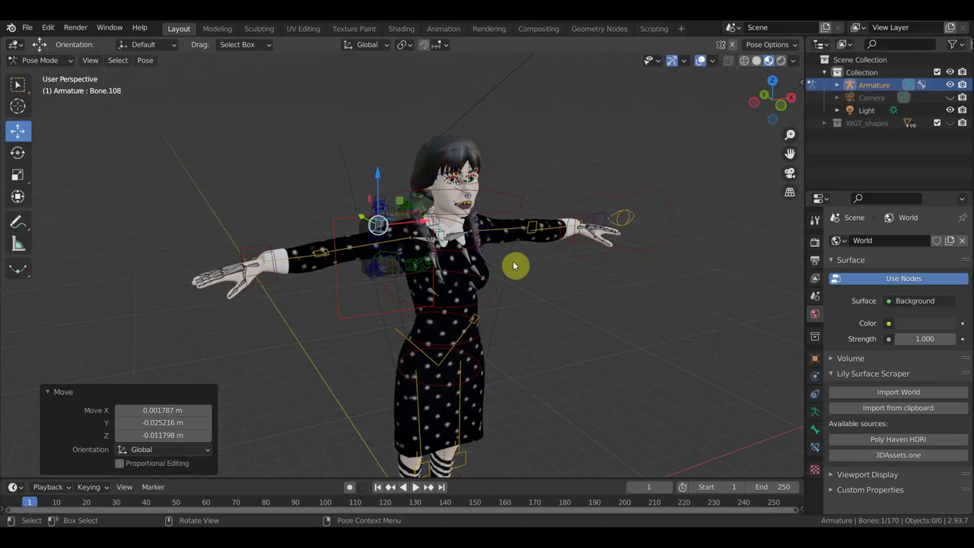
pyautogui.moveTo(511, 279); pyautogui.dragTo(619, 276, button='middle')
pyautogui.scroll(3, 532, 269)
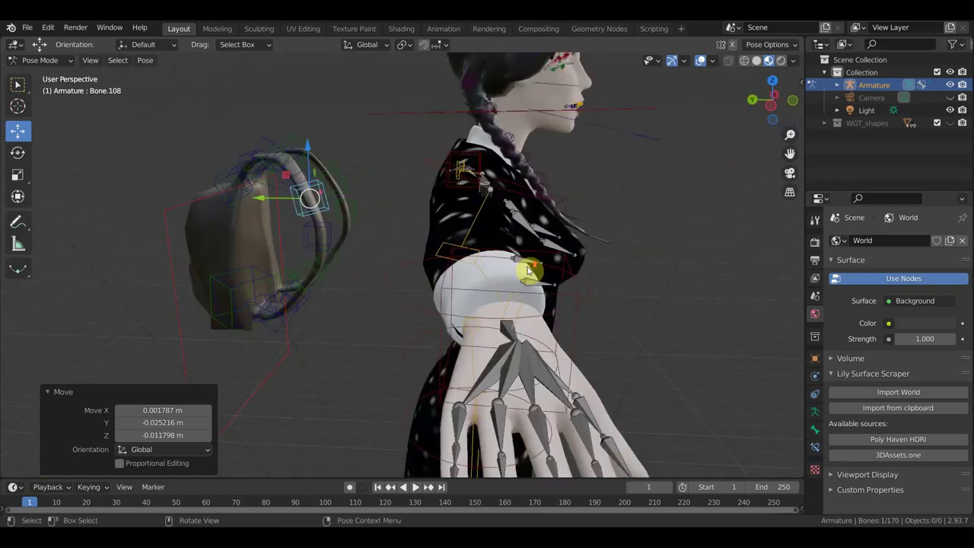
pyautogui.scroll(3, 449, 275)
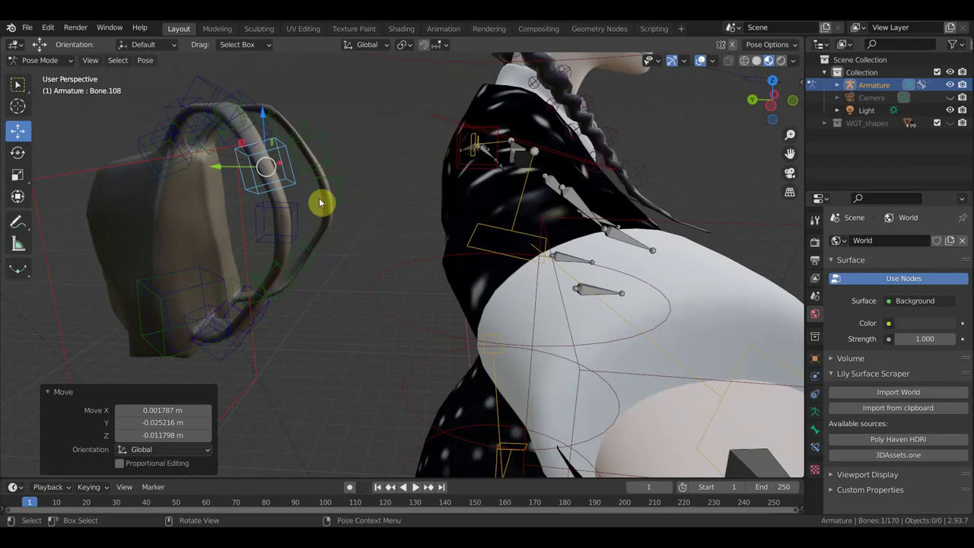
pyautogui.click(279, 273)
pyautogui.press('g')
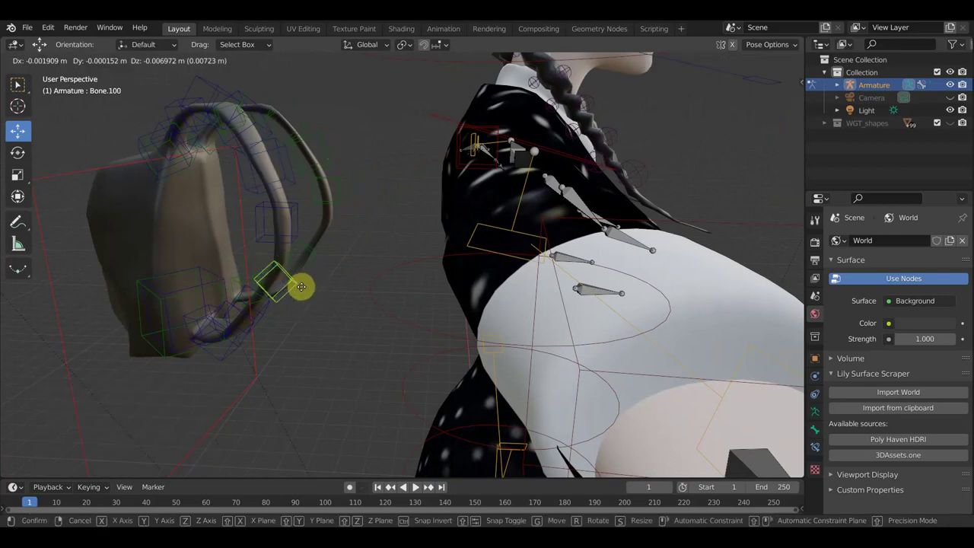
pyautogui.click(311, 286)
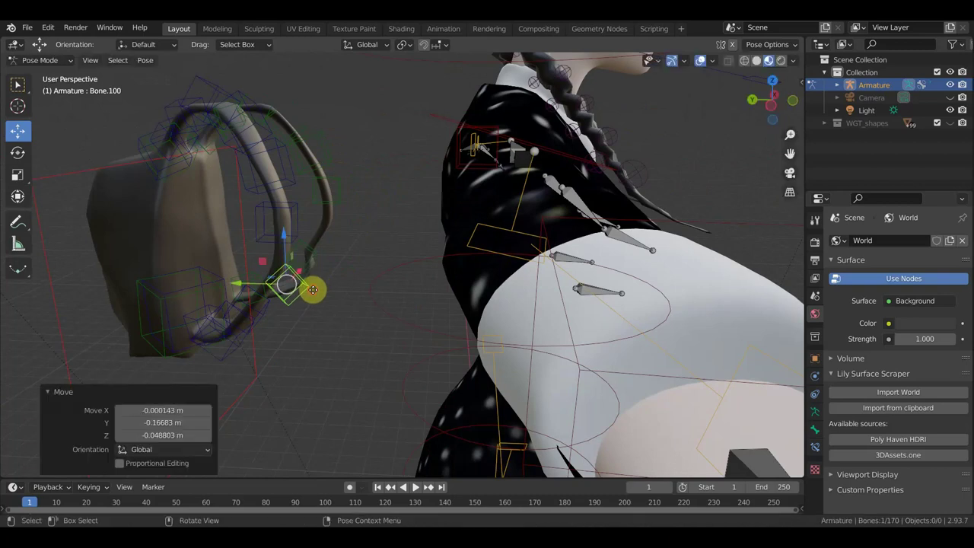
pyautogui.click(309, 258)
pyautogui.press('g')
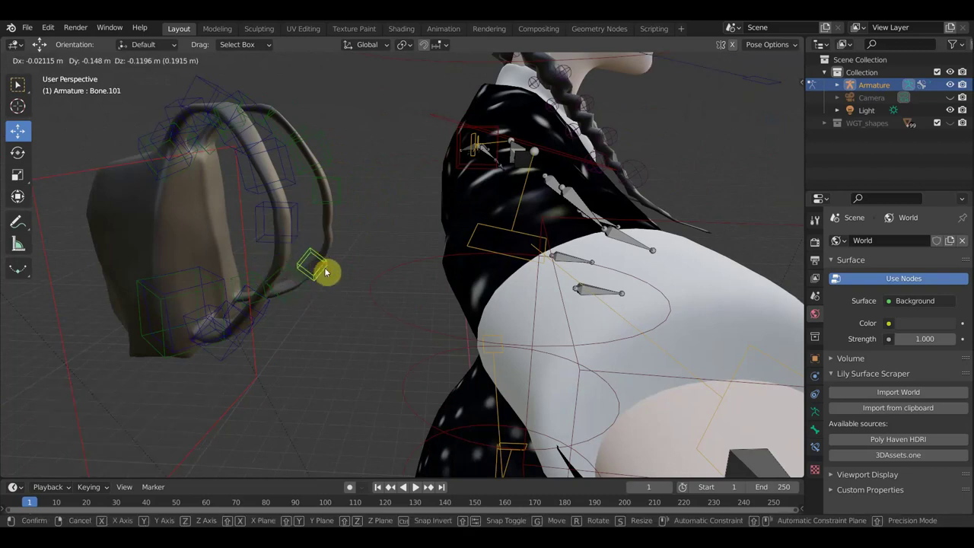
pyautogui.click(326, 269)
# Move another strap bone down and left, then shift the lower-curve bone group up and left
pyautogui.click(332, 196)
pyautogui.press('g')
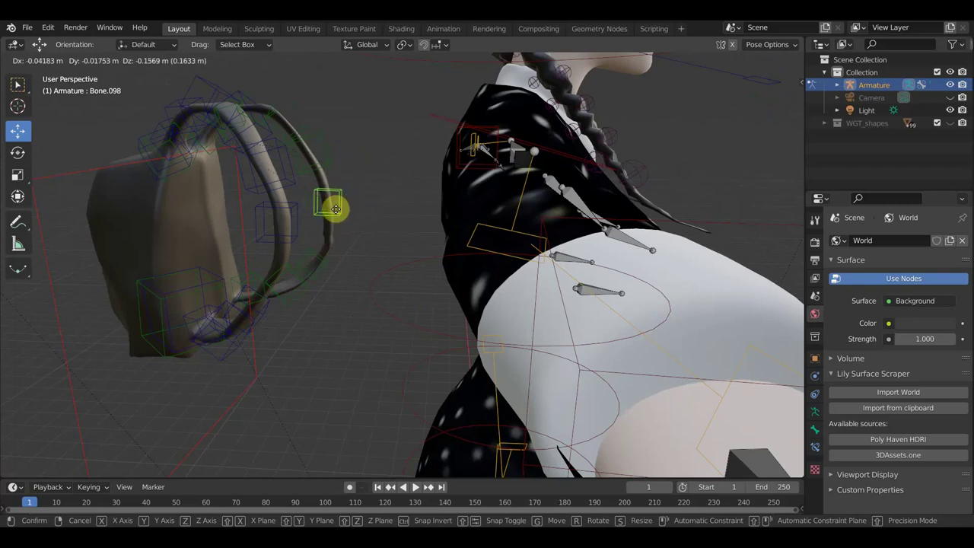
pyautogui.click(335, 207)
pyautogui.moveTo(341, 302); pyautogui.dragTo(290, 261)
pyautogui.press('alt')
pyautogui.hotkey('alt', 'g')
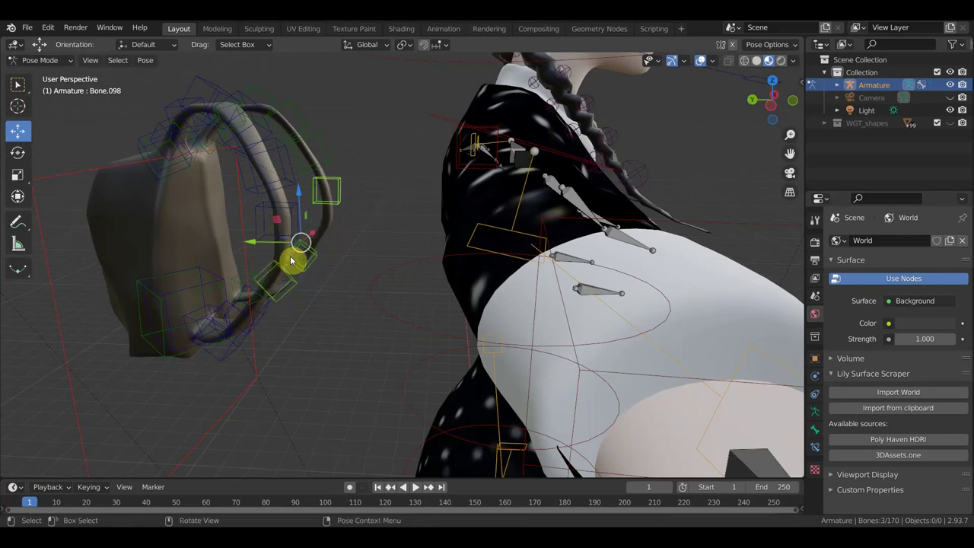
pyautogui.hotkey('alt', 'a')
pyautogui.moveTo(344, 312)
pyautogui.mouseDown(button='middle')
pyautogui.moveTo(341, 320)
pyautogui.moveTo(376, 328)
pyautogui.moveTo(531, 238)
pyautogui.moveTo(500, 232)
pyautogui.moveTo(515, 272)
pyautogui.moveTo(471, 158)
pyautogui.mouseUp(button='middle')
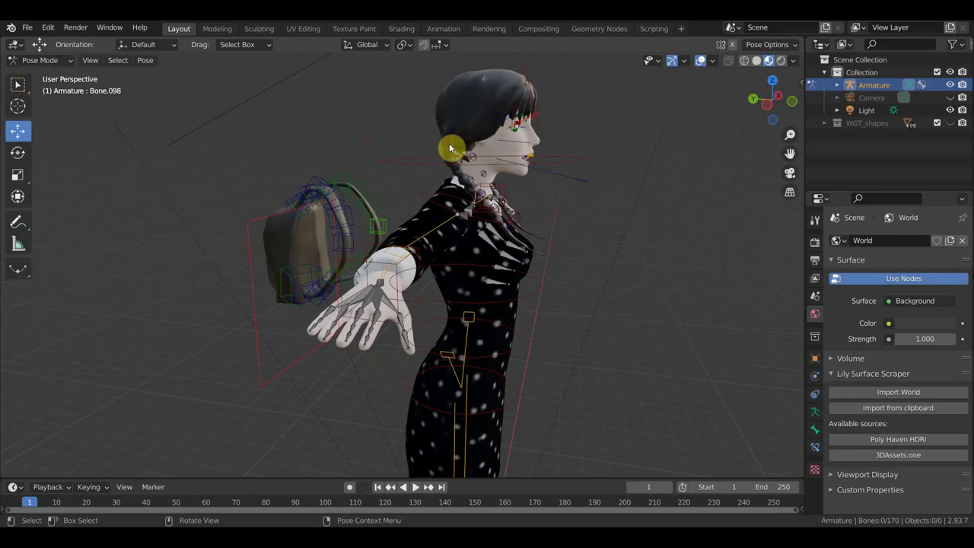
# Rotate the bone at the back of the head by -79.7° in right side view
pyautogui.click(449, 148)
pyautogui.press('KP_3')
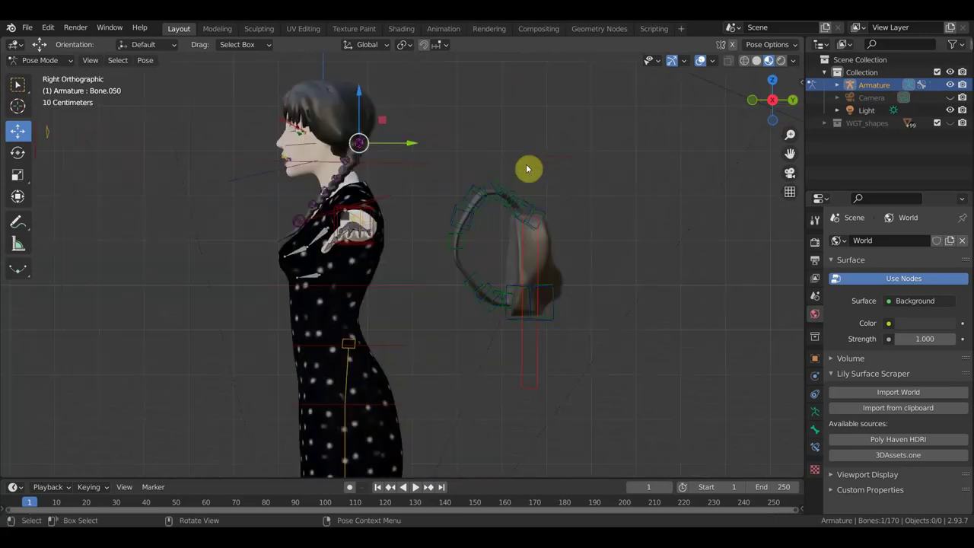
pyautogui.press('r')
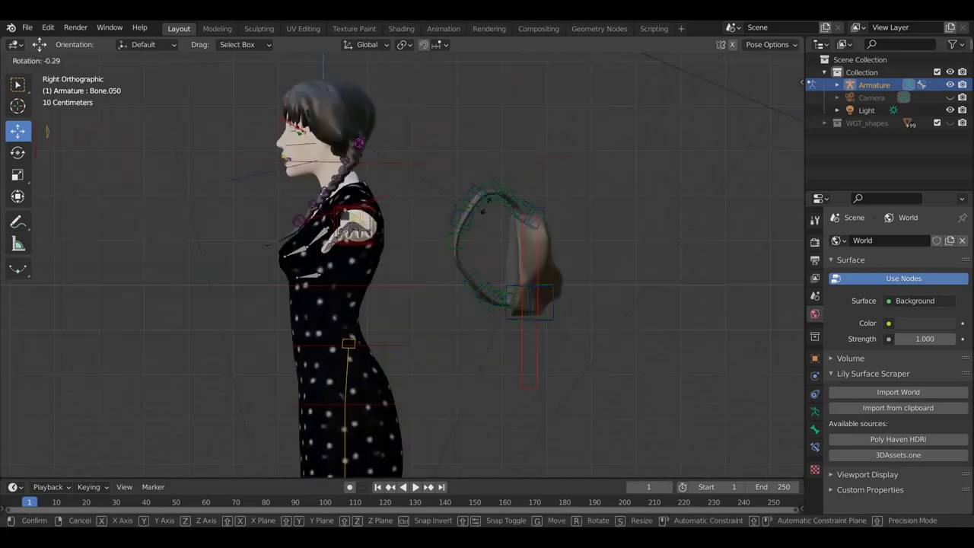
pyautogui.click(452, 426)
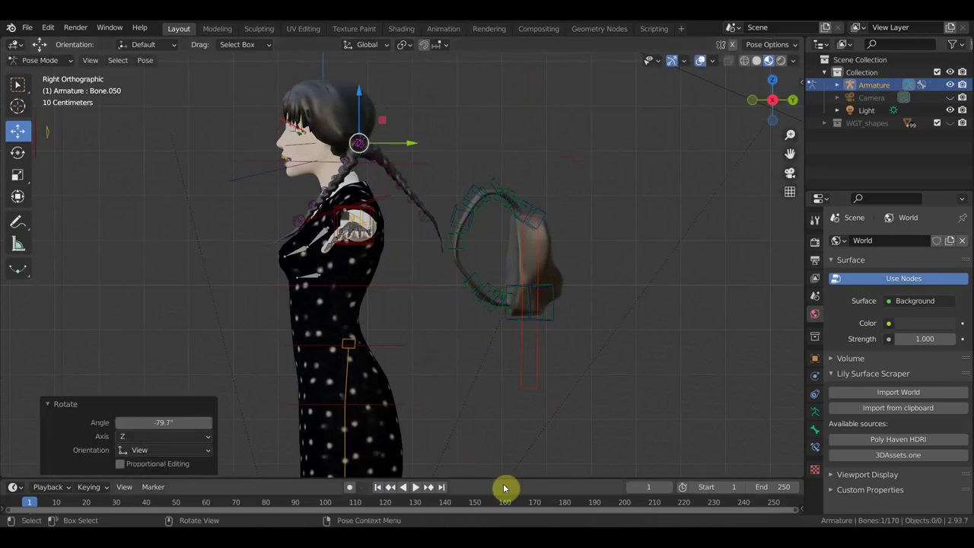
pyautogui.scroll(3, 543, 279)
pyautogui.moveTo(541, 272)
pyautogui.mouseDown(button='middle')
pyautogui.moveTo(375, 358)
pyautogui.moveTo(239, 350)
pyautogui.moveTo(552, 247)
pyautogui.moveTo(419, 266)
pyautogui.moveTo(604, 244)
pyautogui.moveTo(594, 232)
pyautogui.mouseUp(button='middle')
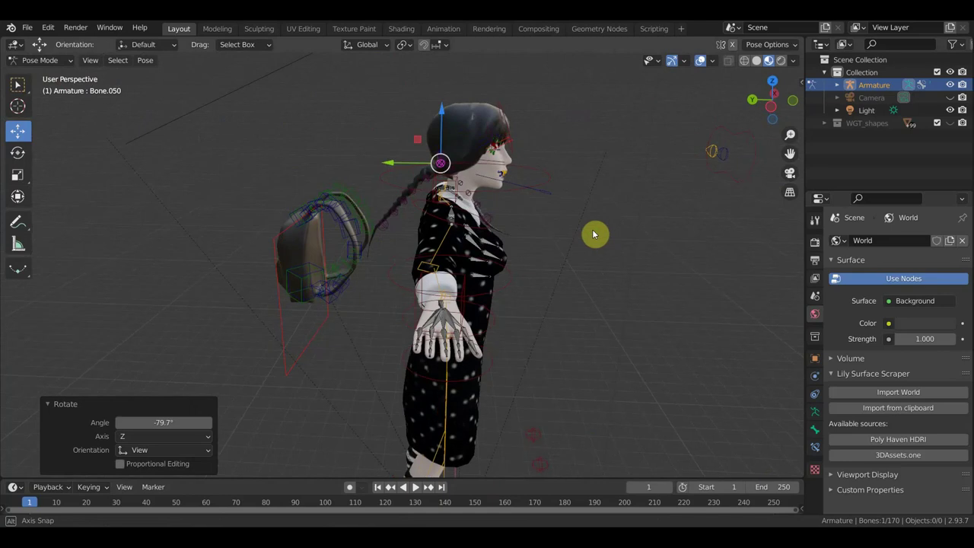
# Rotate the braid bones -7.43°, Bone.052 2.09° and Bone.051 17.1°
pyautogui.press('r')
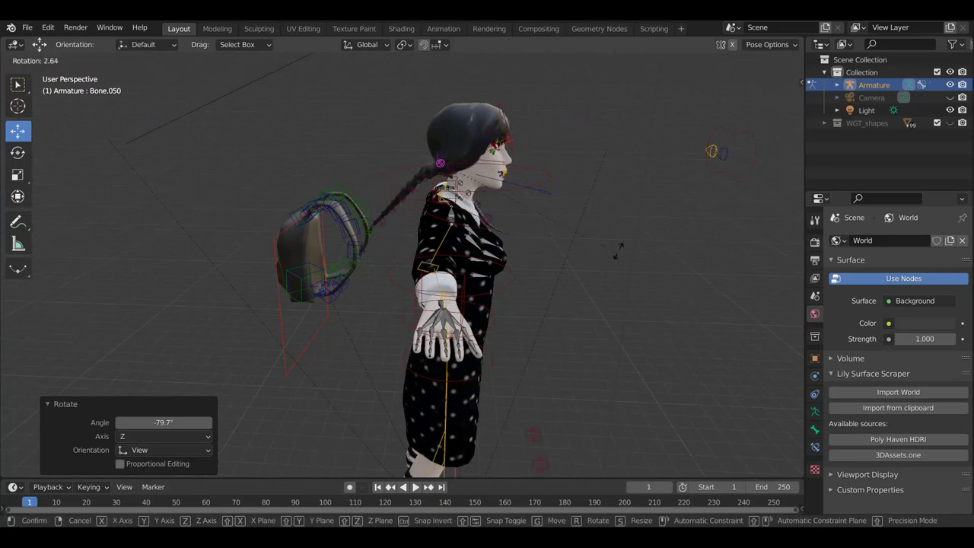
pyautogui.click(636, 226)
pyautogui.scroll(5, 506, 180)
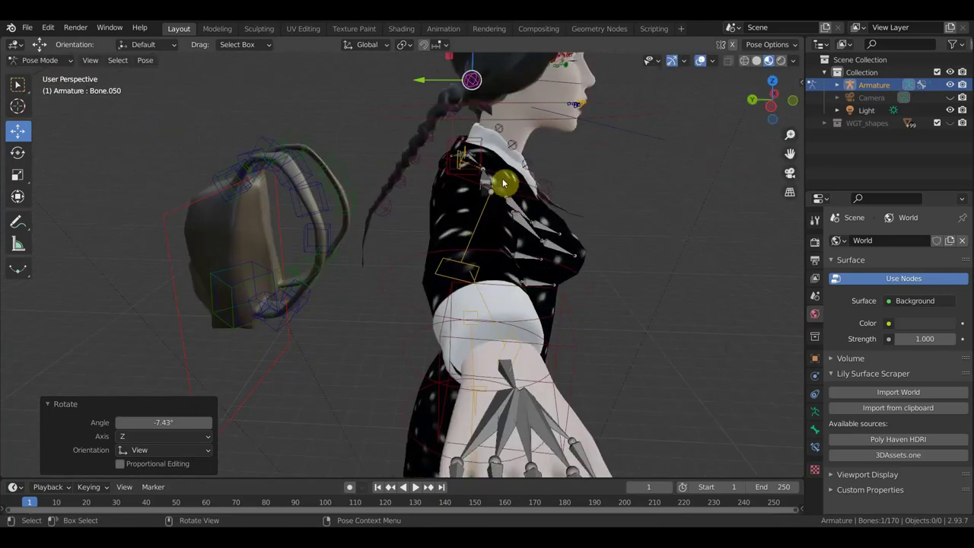
pyautogui.moveTo(506, 180); pyautogui.dragTo(500, 191, button='middle')
pyautogui.click(433, 157)
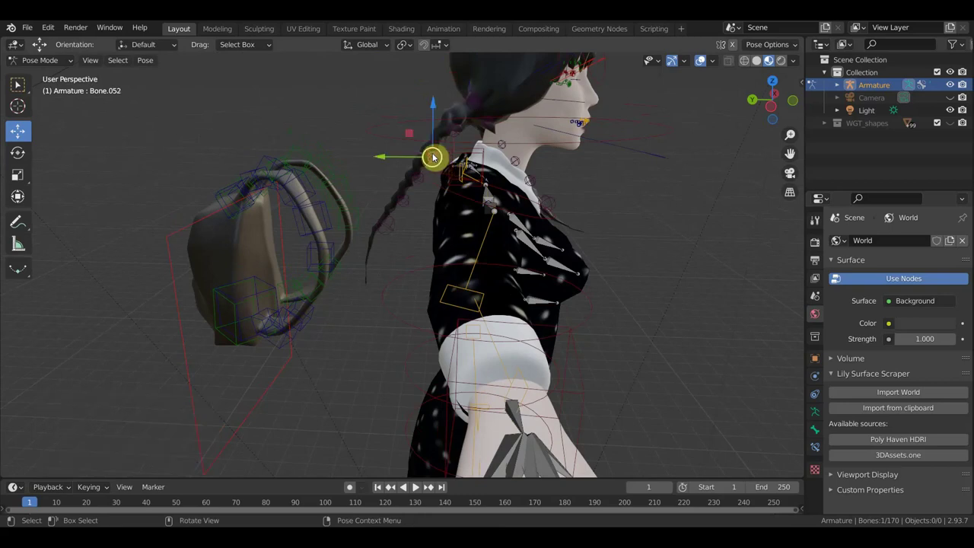
pyautogui.press('r')
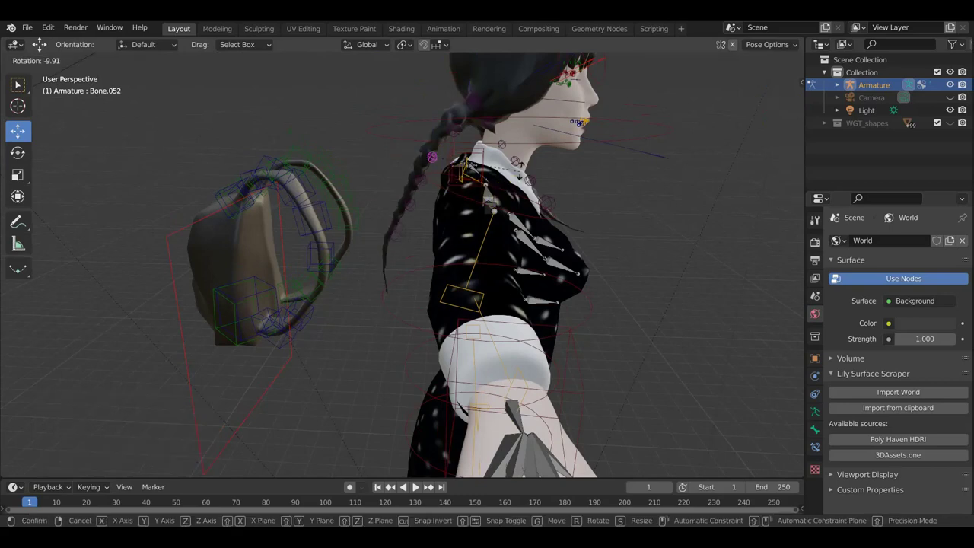
pyautogui.click(496, 182)
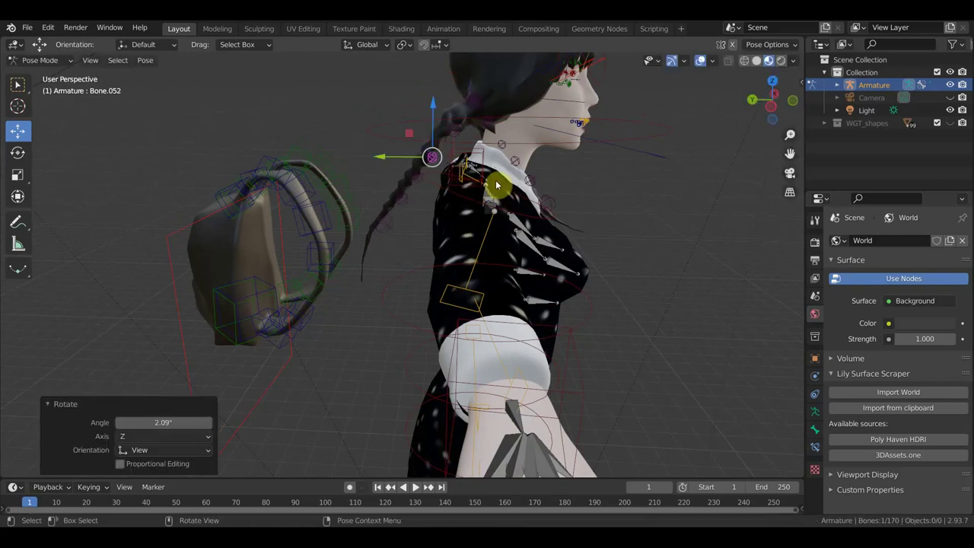
pyautogui.click(453, 139)
pyautogui.press('r')
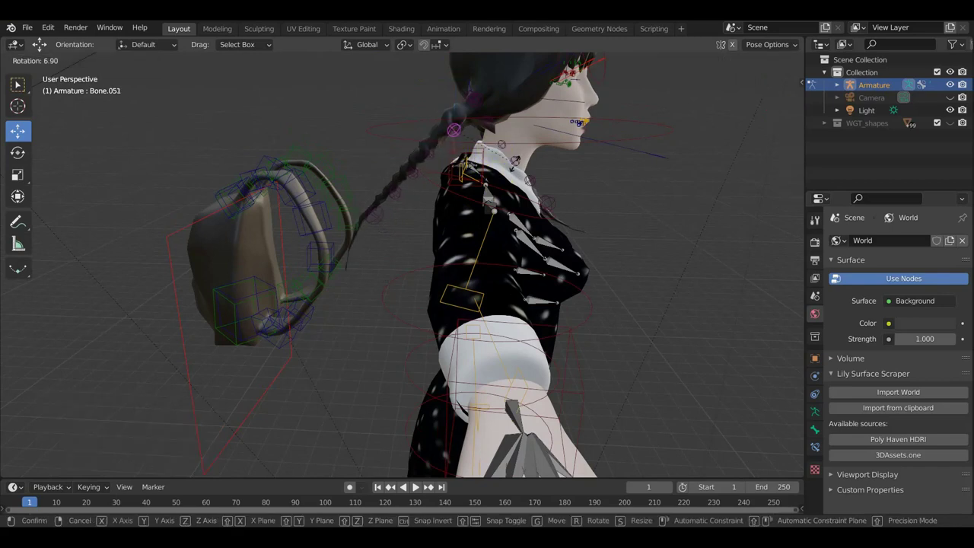
pyautogui.click(508, 177)
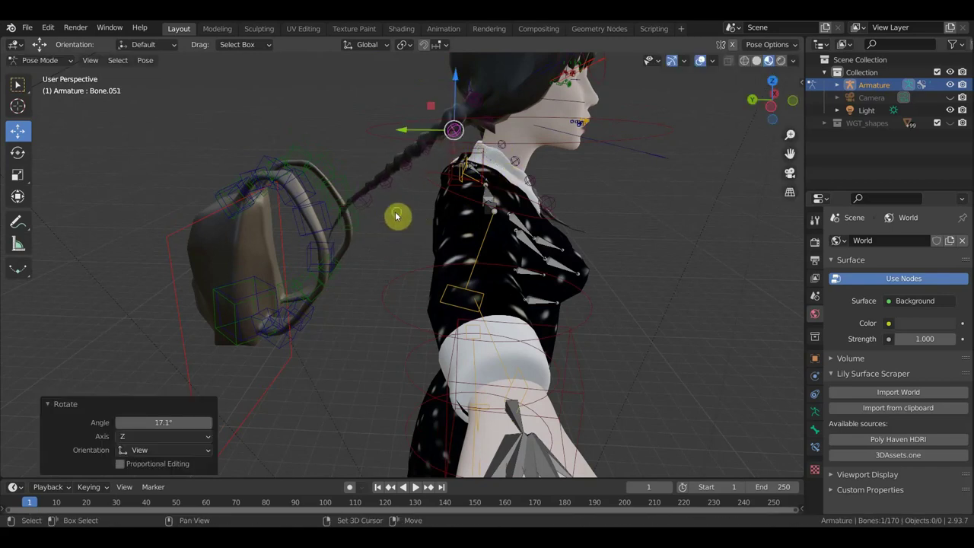
# Select braid end bones Bone.055 and Bone.054 together
pyautogui.moveTo(398, 215); pyautogui.dragTo(461, 226, button='middle')
pyautogui.scroll(3, 453, 226)
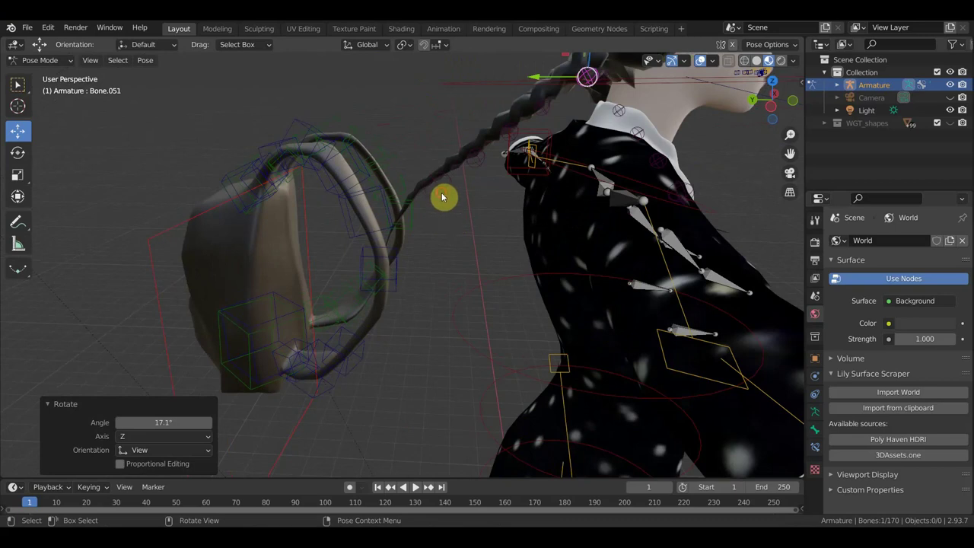
pyautogui.click(476, 169)
pyautogui.click(478, 163)
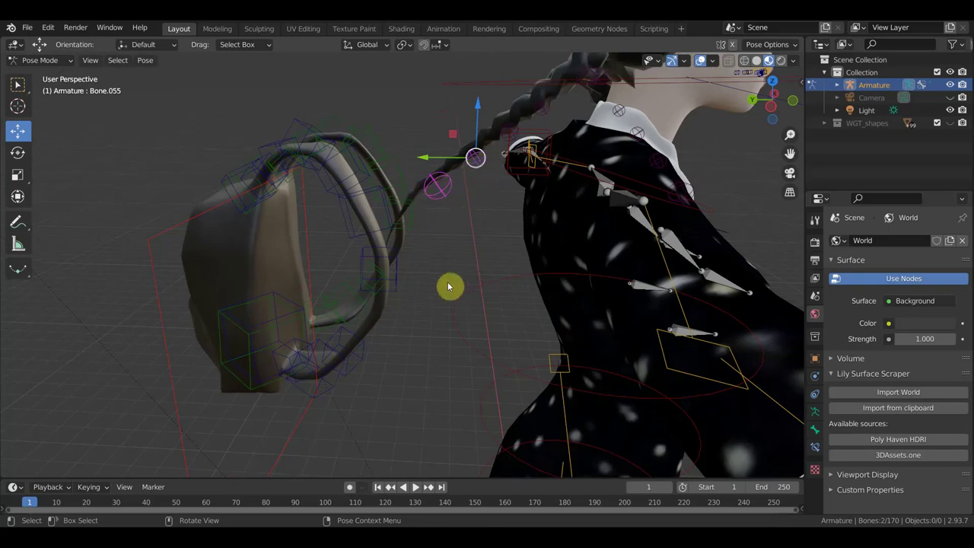
# Add an Inverse Kinematics constraint to Bone.055 and test-move the bone
pyautogui.hotkey('ctrl', 'shift', 'c')
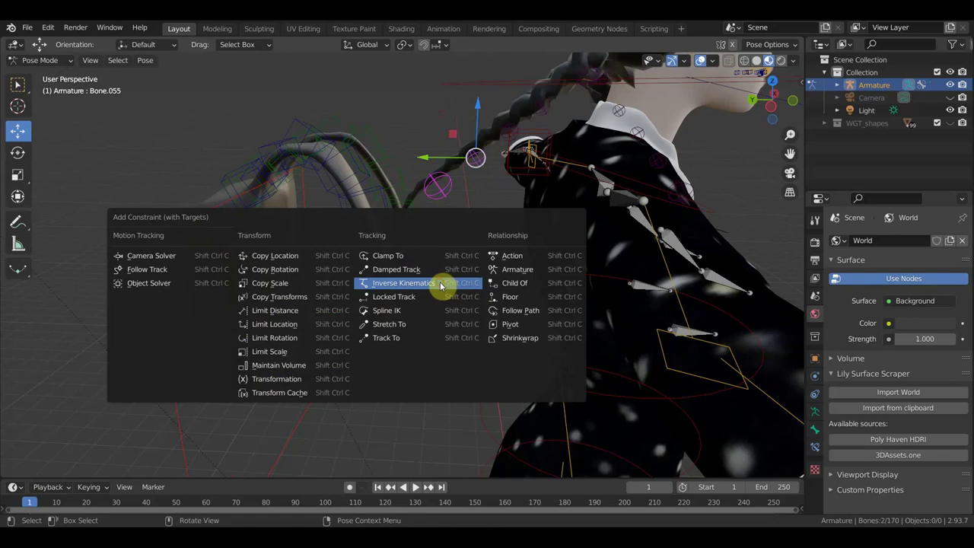
pyautogui.click(441, 283)
pyautogui.press('g')
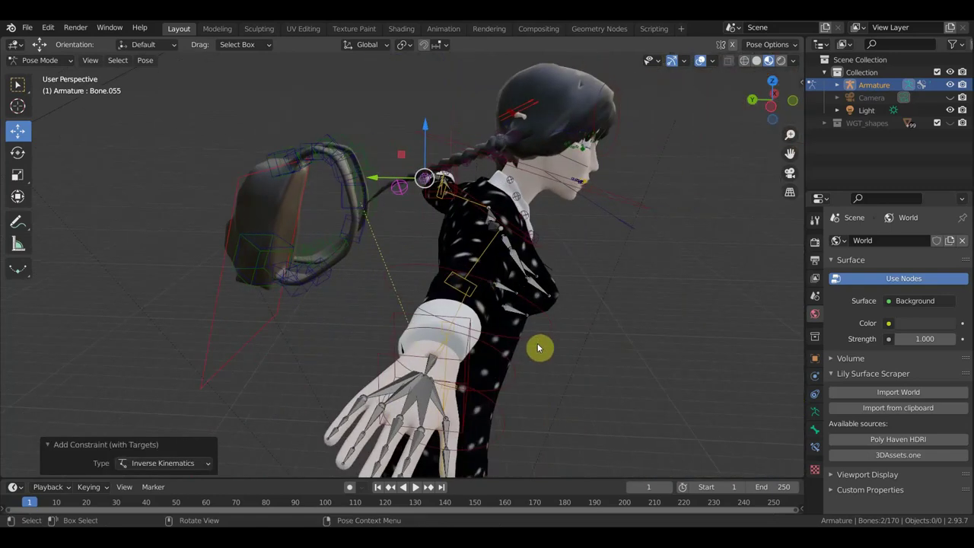
pyautogui.click(630, 356)
# Set the IK chain length to 6 and clear its target bone and armature
pyautogui.click(815, 448)
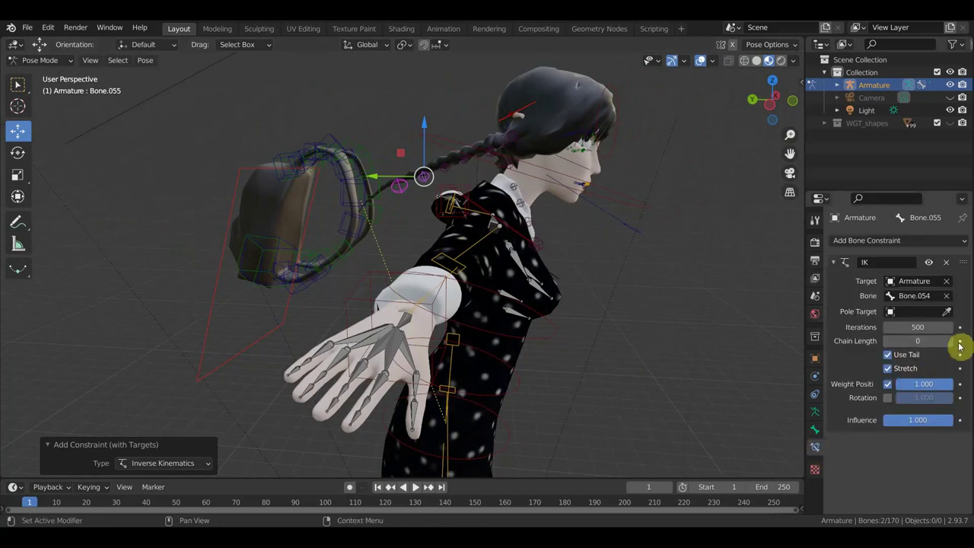
pyautogui.click(950, 341)
pyautogui.click(949, 340)
pyautogui.click(949, 340)
pyautogui.click(950, 341)
pyautogui.click(949, 340)
pyautogui.click(949, 341)
pyautogui.click(950, 341)
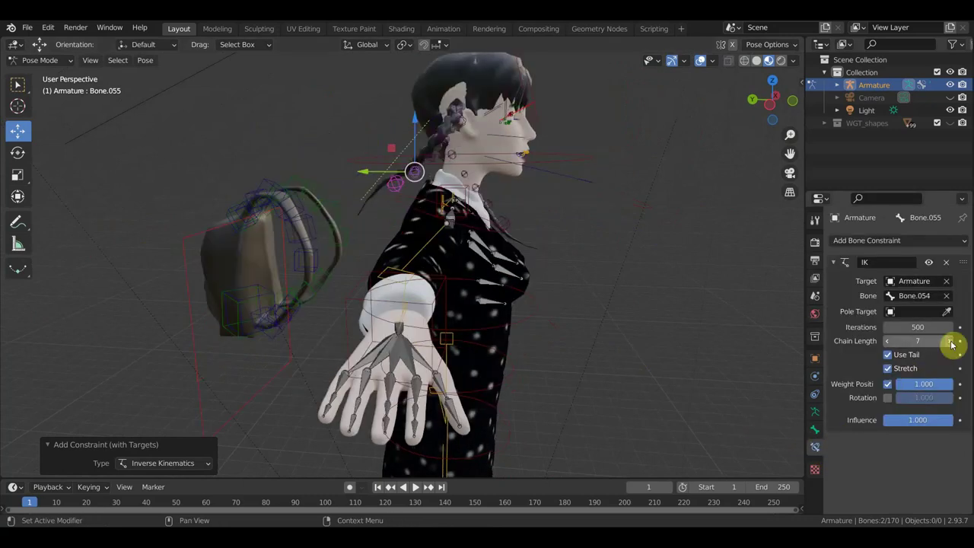
pyautogui.click(888, 341)
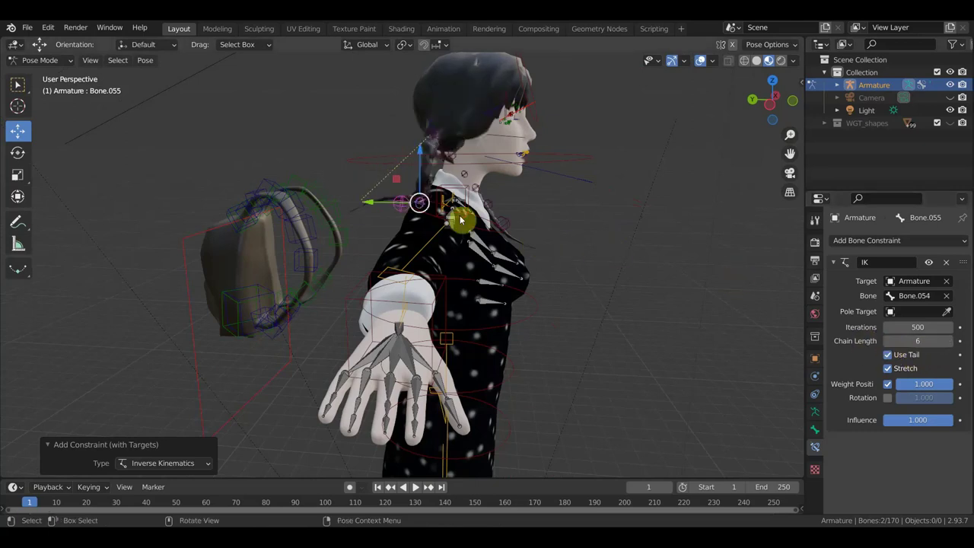
pyautogui.click(947, 299)
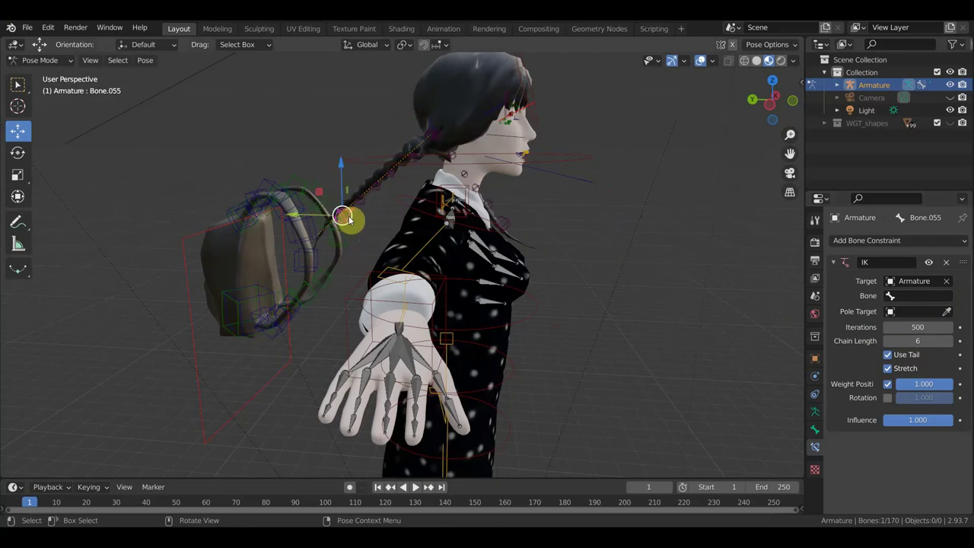
pyautogui.press('g')
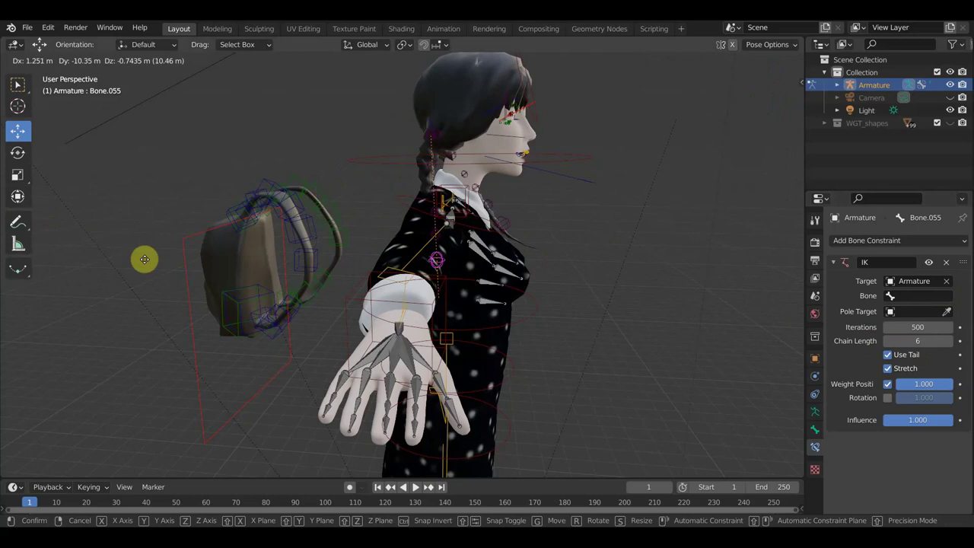
pyautogui.click(654, 192)
pyautogui.click(946, 281)
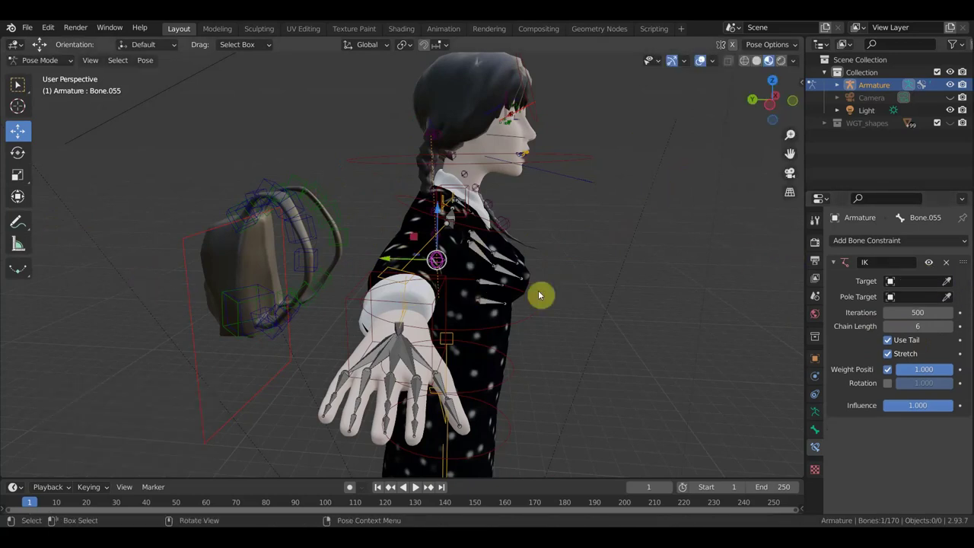
# Move the braid end bone down her back (-0.374 m X, 0.402 m Z), then select Bone.050
pyautogui.press('g')
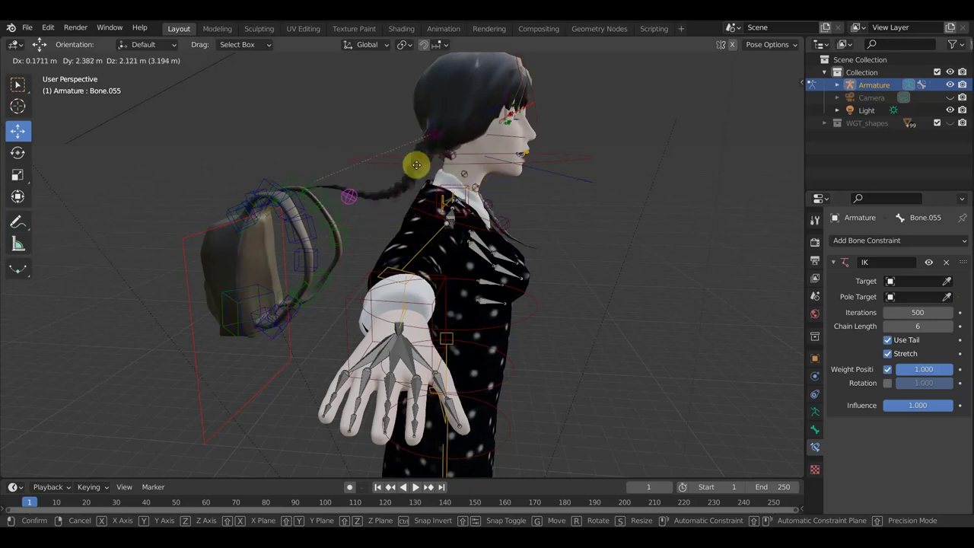
pyautogui.click(446, 211)
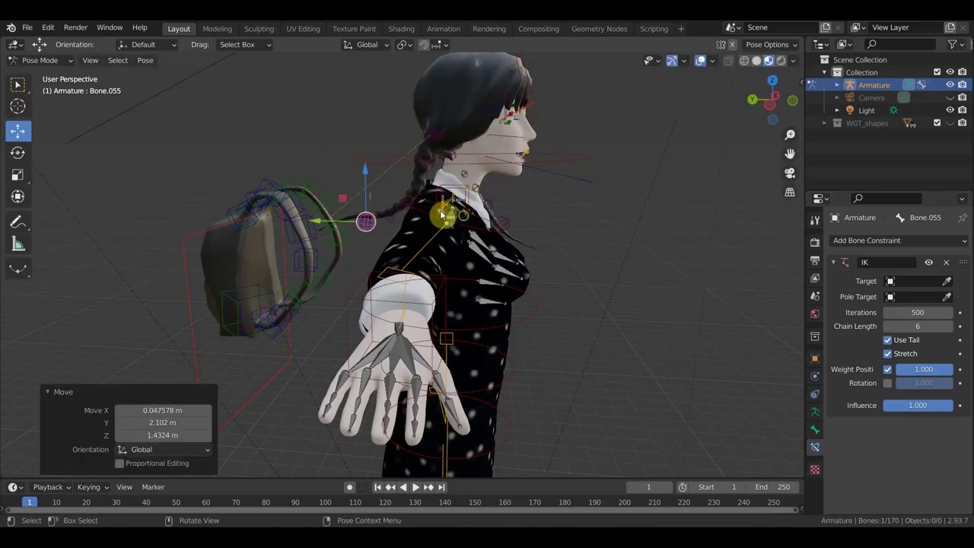
pyautogui.moveTo(446, 212); pyautogui.dragTo(661, 232, button='middle')
pyautogui.press('g')
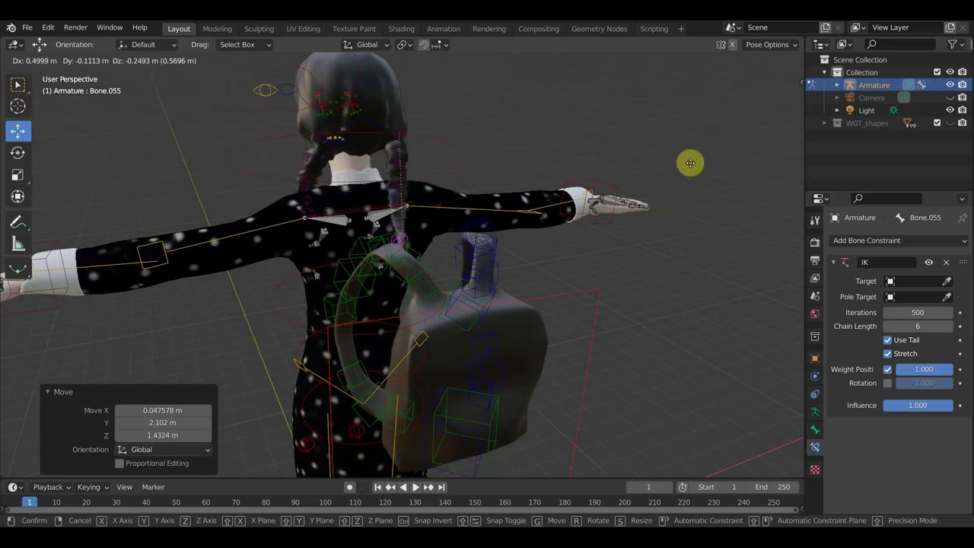
pyautogui.click(648, 218)
pyautogui.moveTo(648, 218)
pyautogui.mouseDown(button='middle')
pyautogui.moveTo(462, 170)
pyautogui.moveTo(426, 173)
pyautogui.moveTo(446, 148)
pyautogui.moveTo(457, 265)
pyautogui.mouseUp(button='middle')
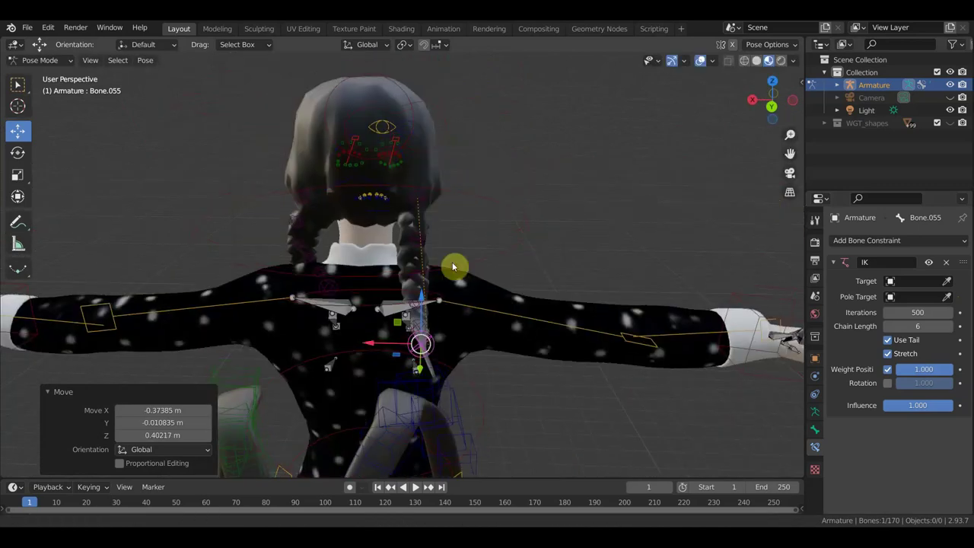
pyautogui.click(416, 200)
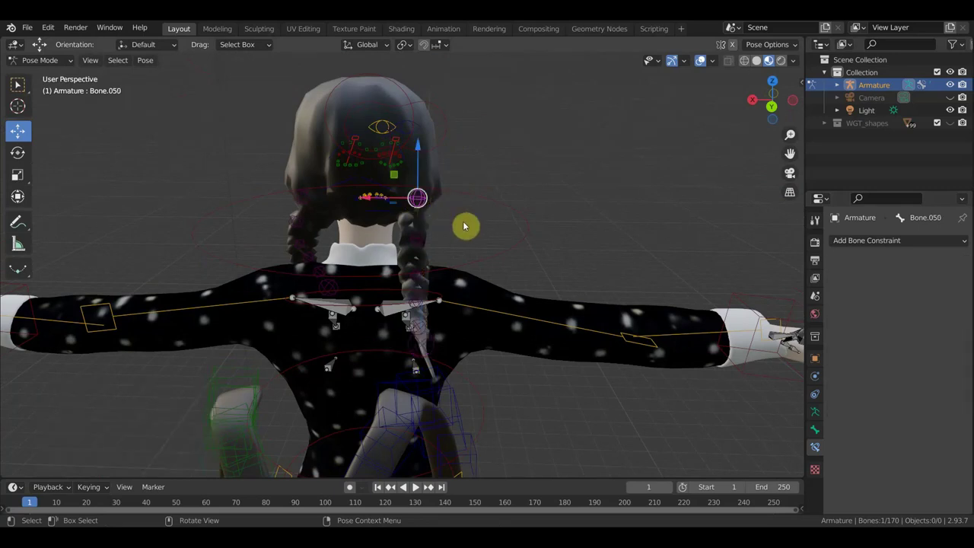
# Rotate Bone.050 by -10.6° and view the character from the side and three-quarter angle
pyautogui.press('r')
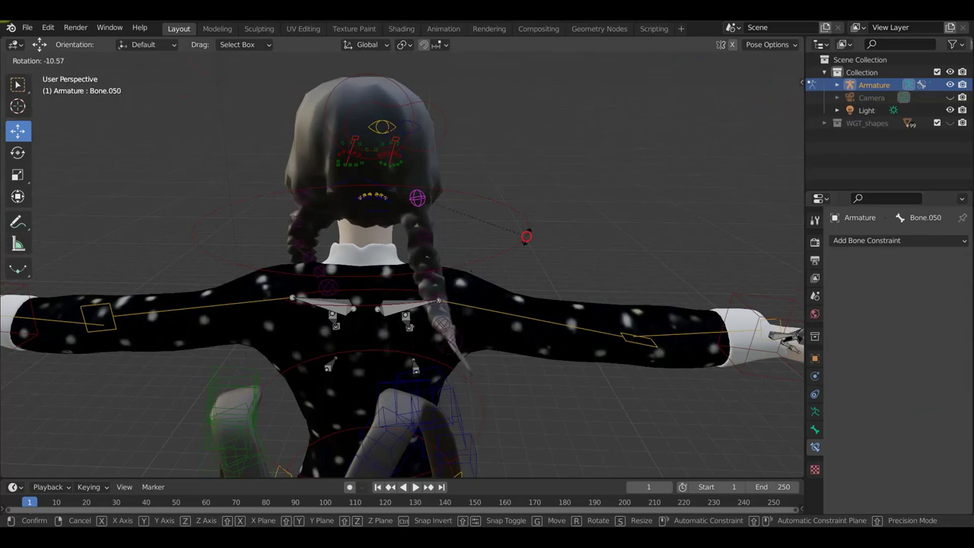
pyautogui.click(526, 236)
pyautogui.moveTo(537, 239)
pyautogui.mouseDown(button='middle')
pyautogui.moveTo(407, 251)
pyautogui.moveTo(372, 220)
pyautogui.moveTo(385, 182)
pyautogui.mouseUp(button='middle')
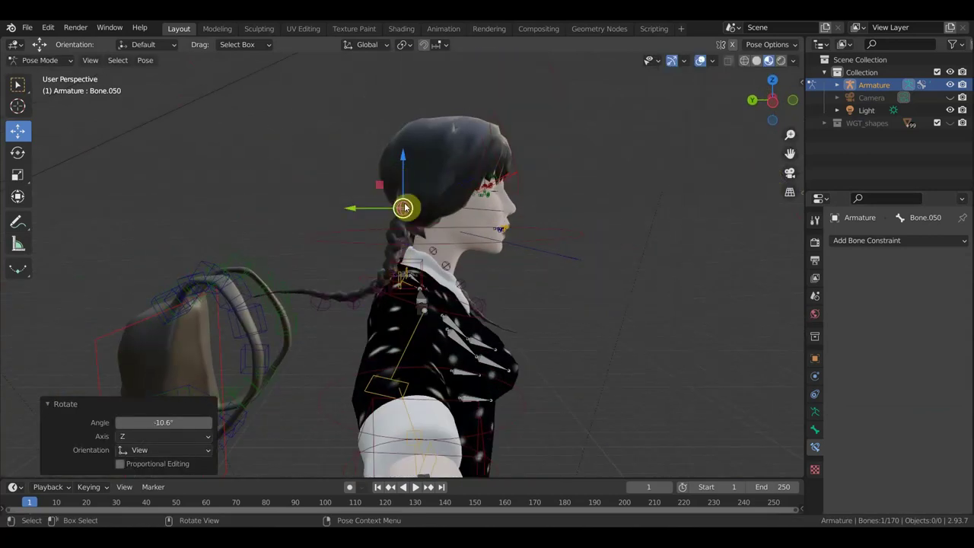
pyautogui.moveTo(403, 312)
pyautogui.mouseDown(button='middle')
pyautogui.moveTo(266, 326)
pyautogui.moveTo(493, 300)
pyautogui.moveTo(434, 282)
pyautogui.mouseUp(button='middle')
pyautogui.scroll(3, 435, 282)
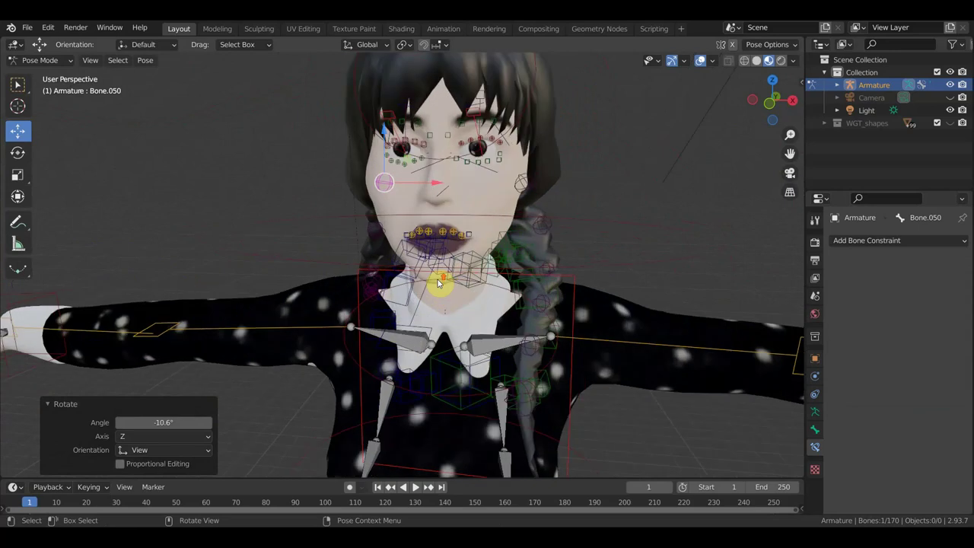
pyautogui.scroll(3, 441, 283)
# Inspect the head's side profile and add a bone near the eye to the selection
pyautogui.moveTo(474, 307); pyautogui.dragTo(299, 295, button='middle')
pyautogui.scroll(2, 259, 268)
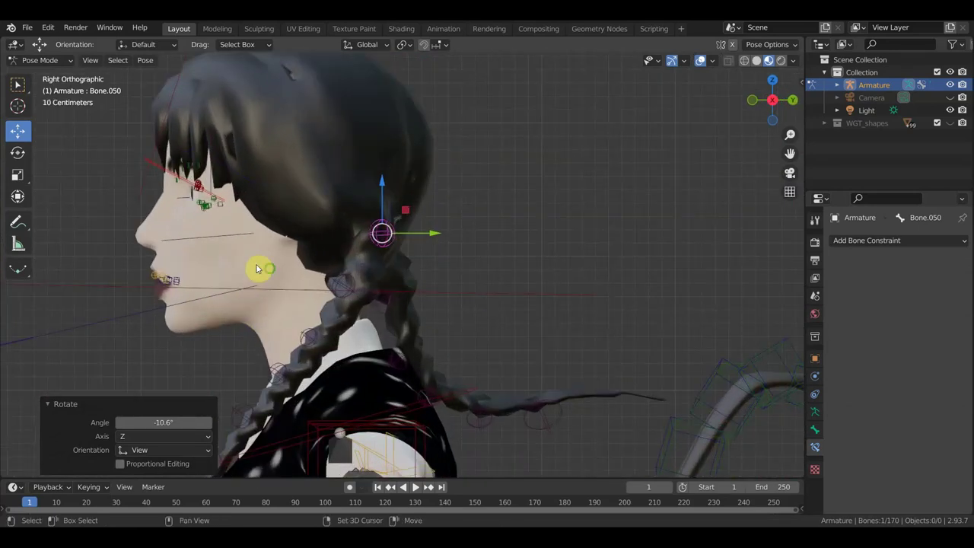
pyautogui.keyDown('shift'); pyautogui.moveTo(256, 266); pyautogui.dragTo(310, 252, button='middle'); pyautogui.keyUp('shift')
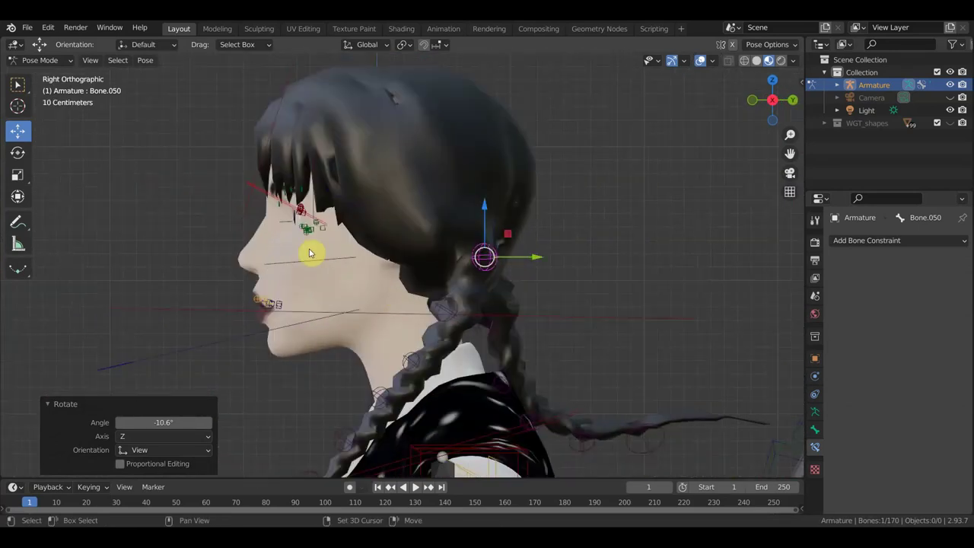
pyautogui.keyDown('shift'); pyautogui.click(263, 186); pyautogui.keyUp('shift')
pyautogui.click(42, 60)
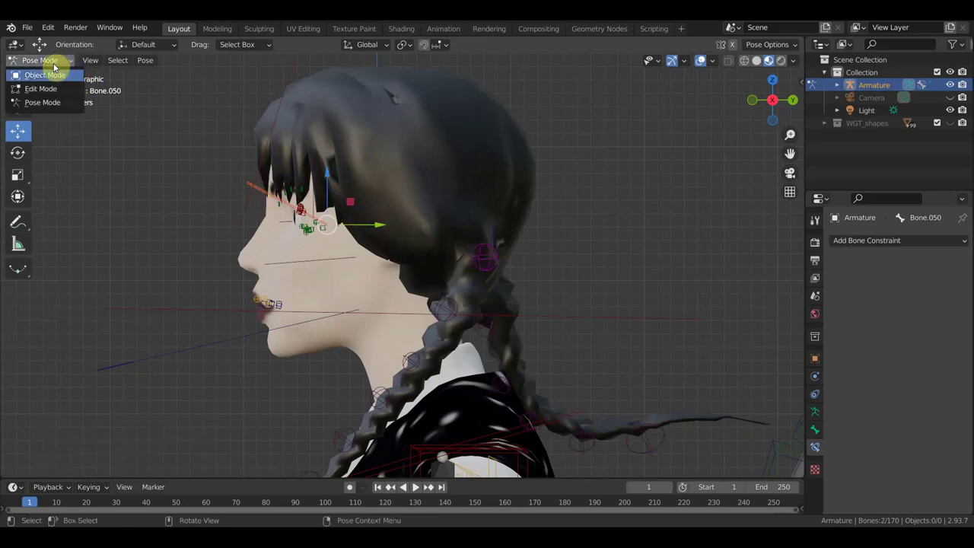
# In Edit Mode, parent Bone.050 and the eye bone to head Bone.004 with Keep Offset
pyautogui.click(44, 90)
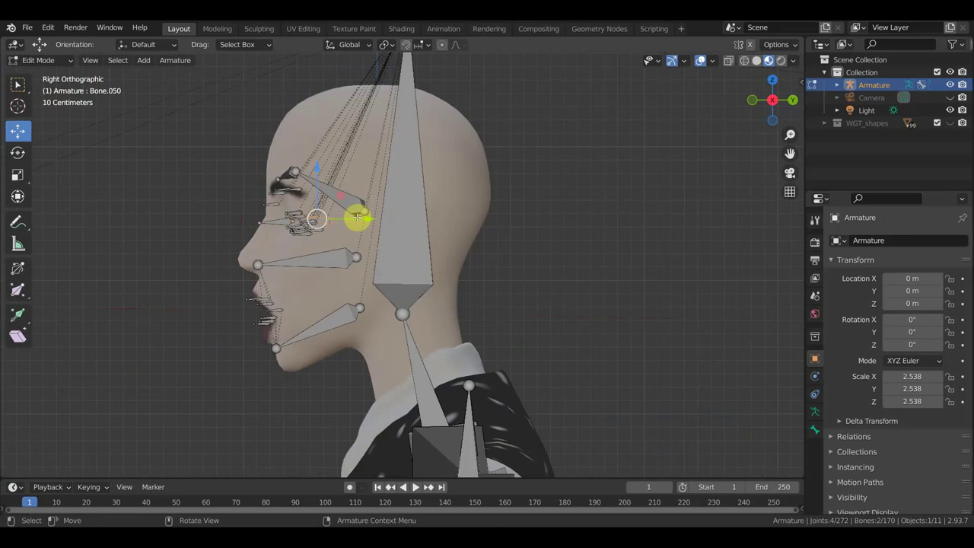
pyautogui.moveTo(335, 228); pyautogui.dragTo(337, 265, button='middle')
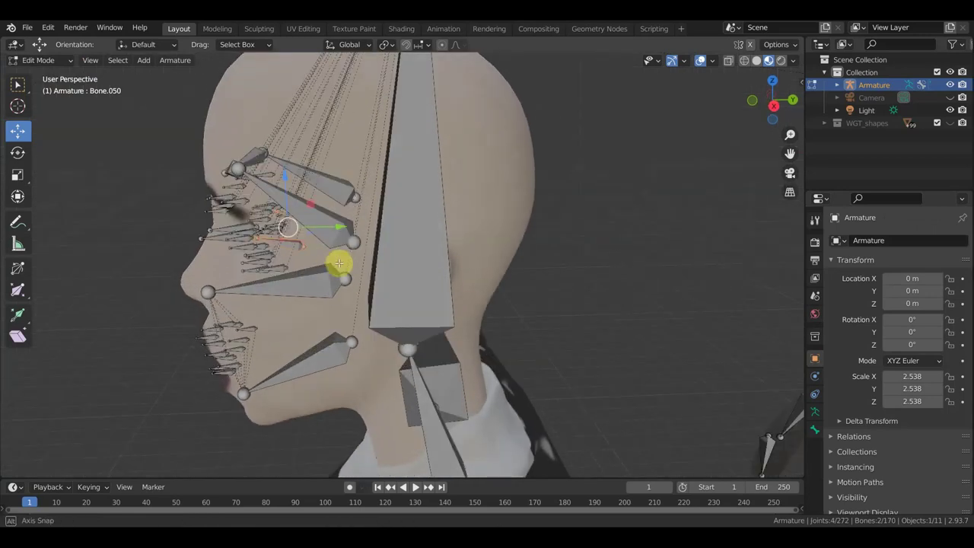
pyautogui.keyDown('shift'); pyautogui.click(421, 178); pyautogui.keyUp('shift')
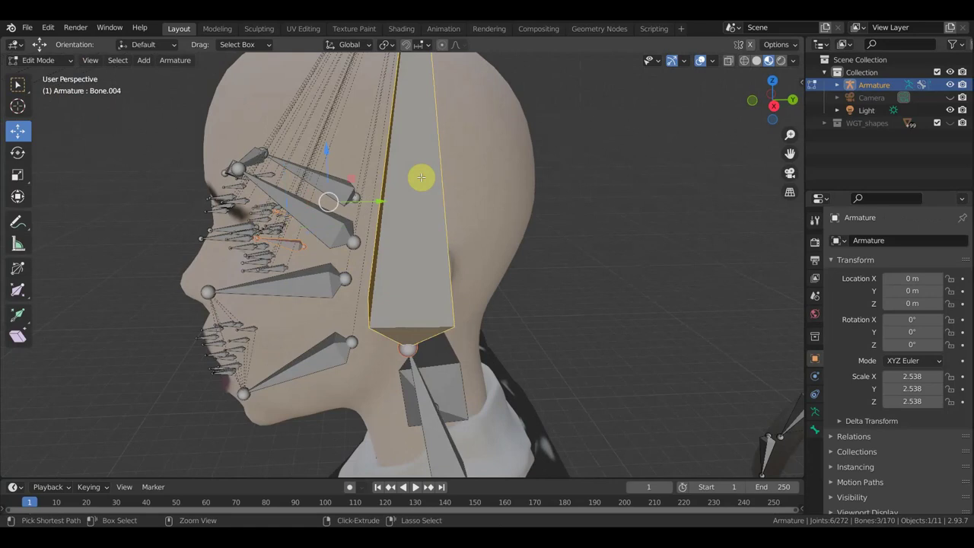
pyautogui.hotkey('ctrl', 'p')
pyautogui.click(422, 181)
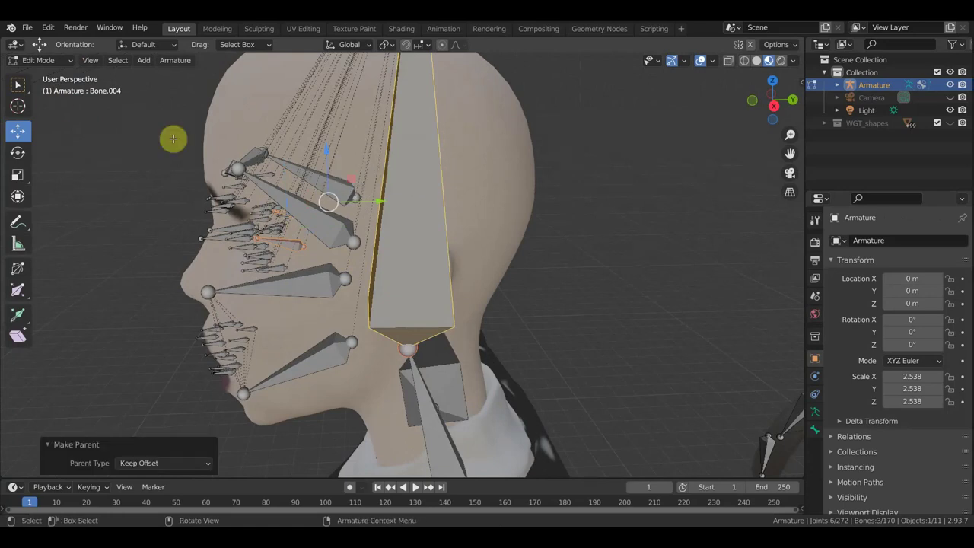
pyautogui.click(40, 61)
# Enter Pose Mode in right side view and test-rotate the head bone, then undo it
pyautogui.click(46, 102)
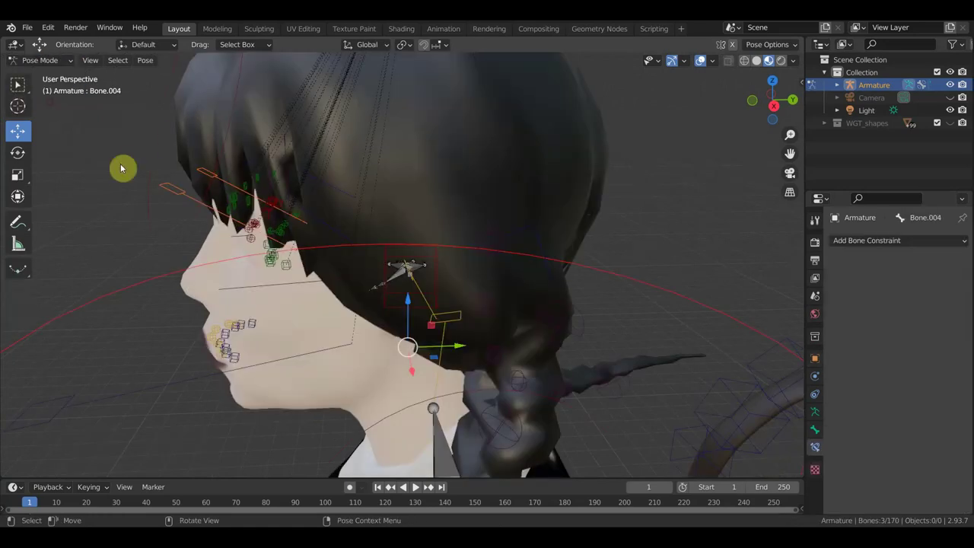
pyautogui.press('KP_3')
pyautogui.scroll(-3, 411, 339)
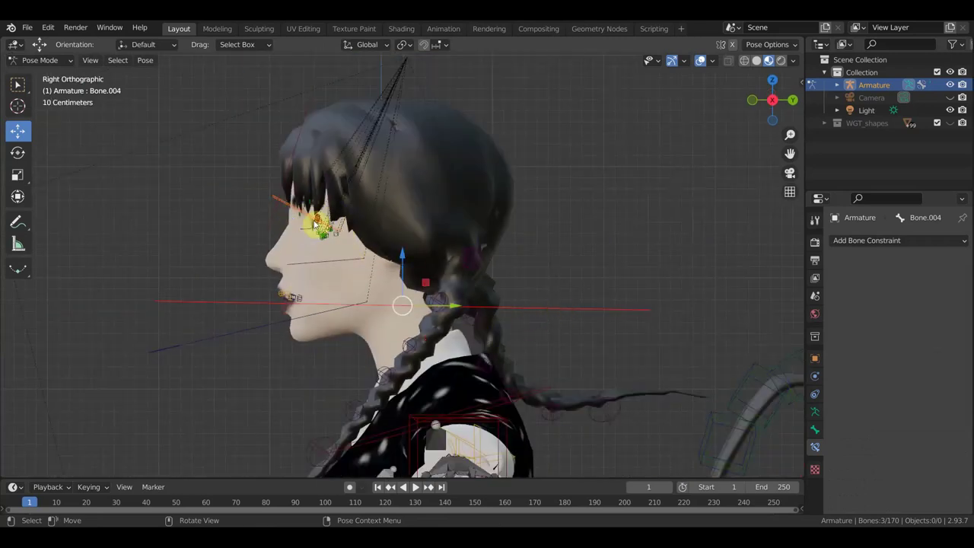
pyautogui.press('r')
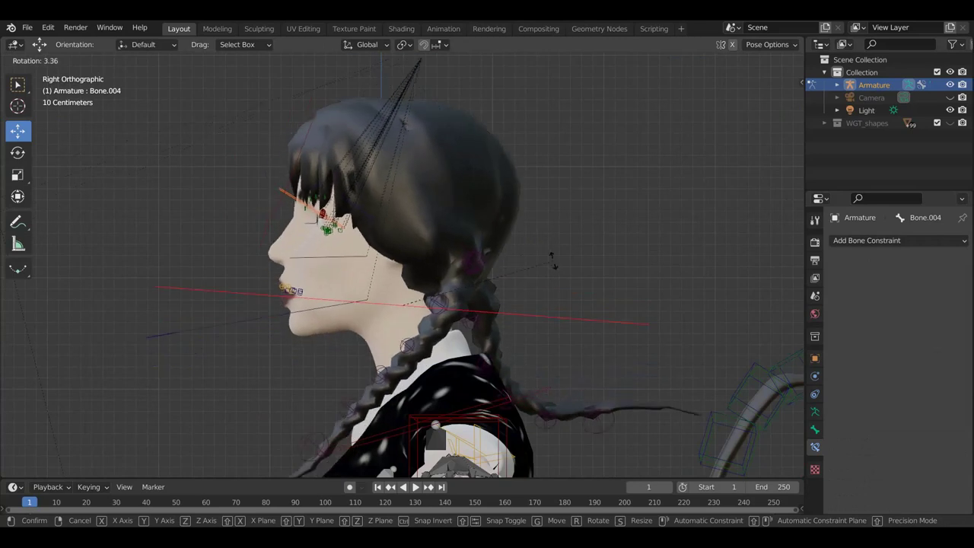
pyautogui.click(554, 264)
pyautogui.hotkey('ctrl', 'z')
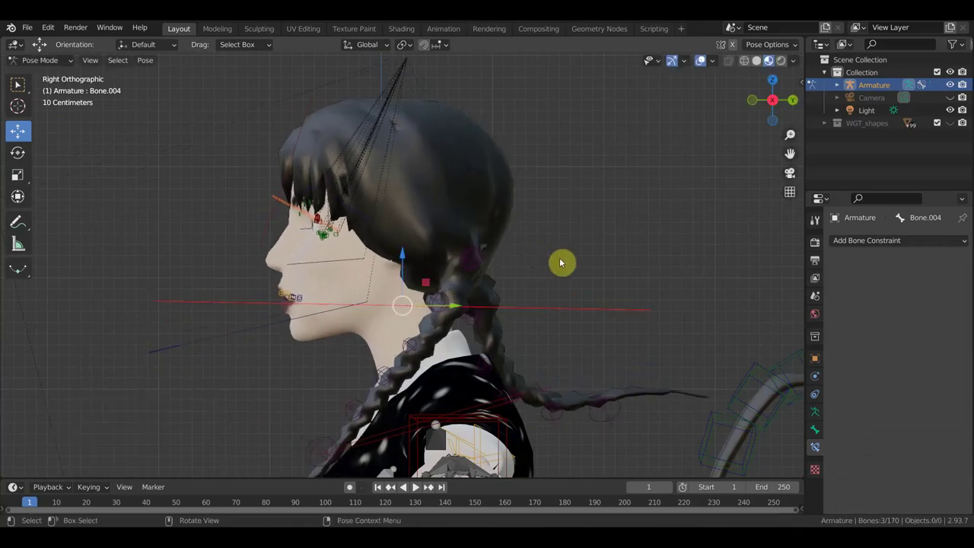
# Box-select the bones around the eye and rotate them -28.6° to close the eyelids
pyautogui.press('b')
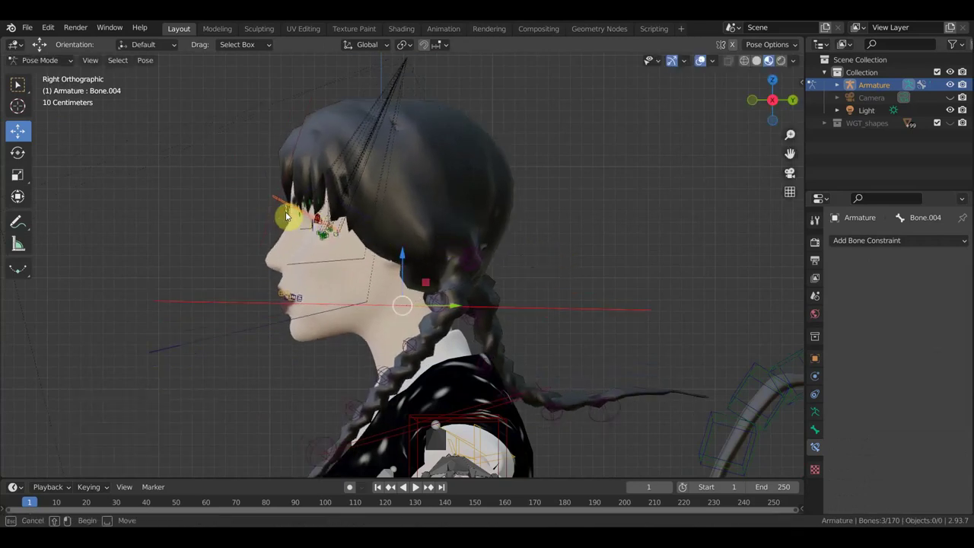
pyautogui.moveTo(283, 196); pyautogui.dragTo(374, 243)
pyautogui.press('r')
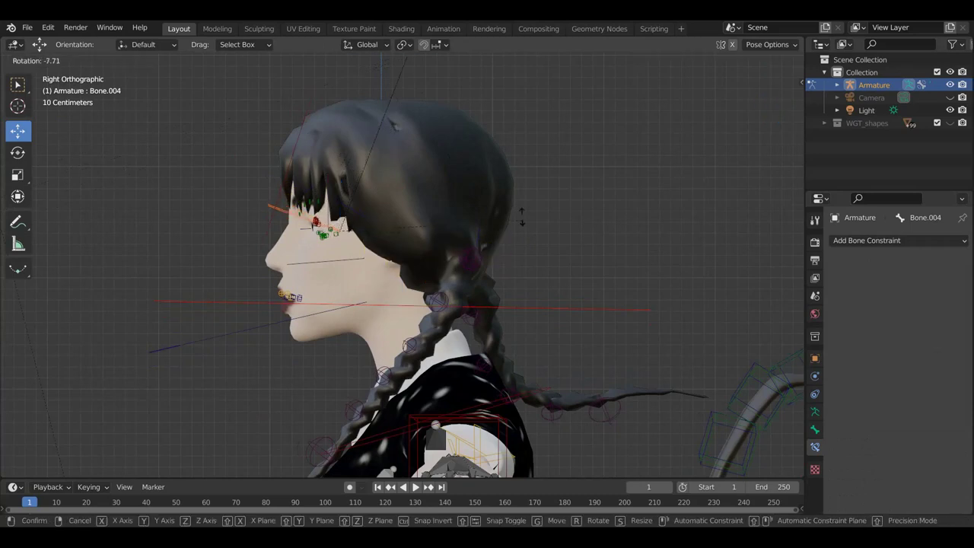
pyautogui.click(502, 161)
pyautogui.moveTo(504, 163)
pyautogui.mouseDown(button='middle')
pyautogui.moveTo(554, 233)
pyautogui.moveTo(646, 226)
pyautogui.moveTo(666, 196)
pyautogui.mouseUp(button='middle')
# Hide the rig overlays to check the closed eyes, then restore them and select the jaw bone
pyautogui.click(701, 60)
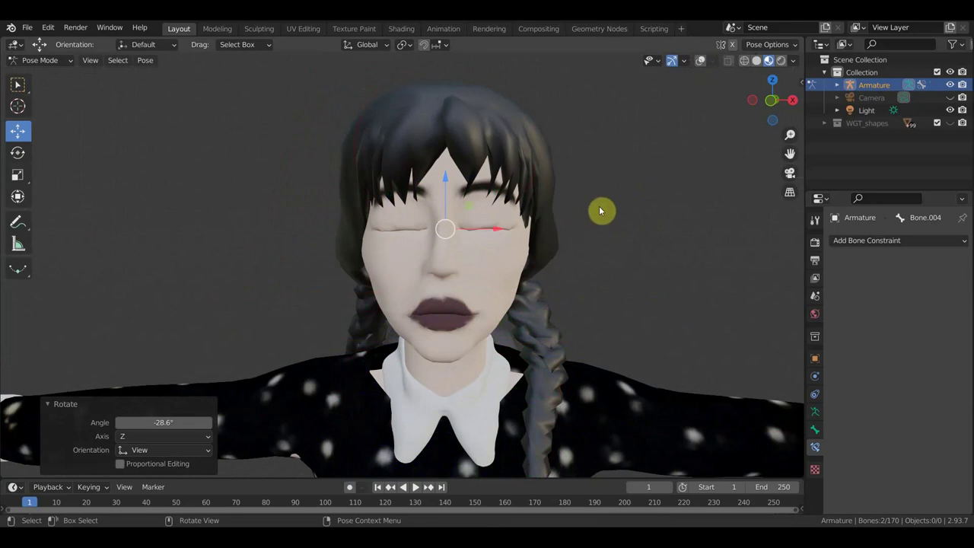
pyautogui.moveTo(626, 254)
pyautogui.mouseDown(button='middle')
pyautogui.moveTo(468, 266)
pyautogui.moveTo(461, 293)
pyautogui.mouseUp(button='middle')
pyautogui.scroll(2, 443, 302)
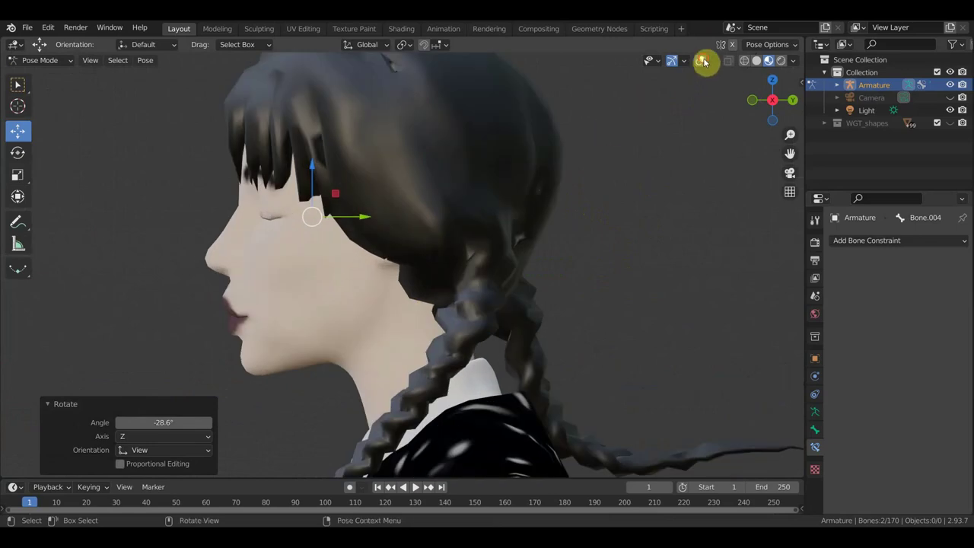
pyautogui.click(701, 60)
pyautogui.press('KP_3')
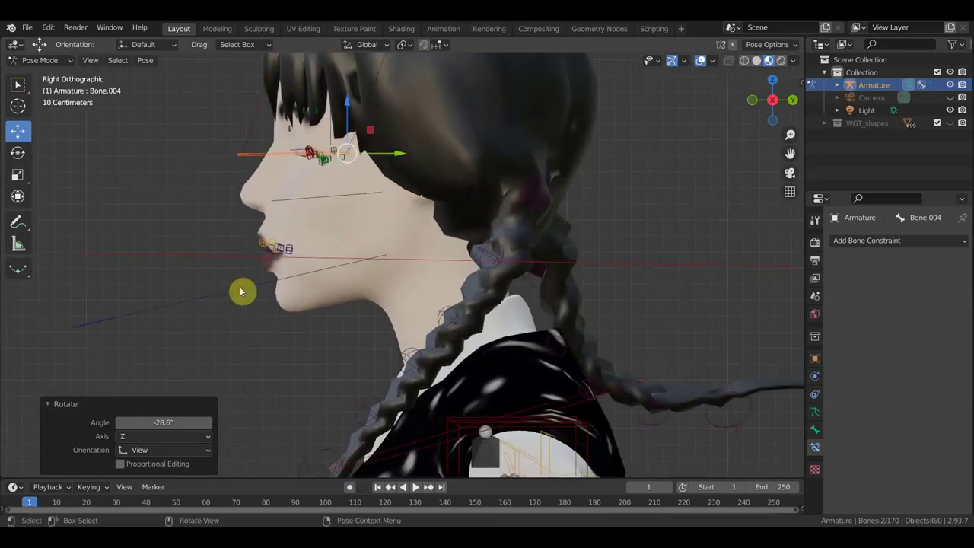
pyautogui.click(241, 291)
# Rotate the jaw bone to open the mouth, then view the face from the front
pyautogui.press('r')
pyautogui.click(459, 284)
pyautogui.moveTo(460, 284)
pyautogui.mouseDown(button='middle')
pyautogui.moveTo(449, 304)
pyautogui.moveTo(583, 297)
pyautogui.moveTo(596, 307)
pyautogui.moveTo(431, 296)
pyautogui.mouseUp(button='middle')
# Move the lower lip controls and the right mouth corner to reshape the lower lip
pyautogui.click(424, 291)
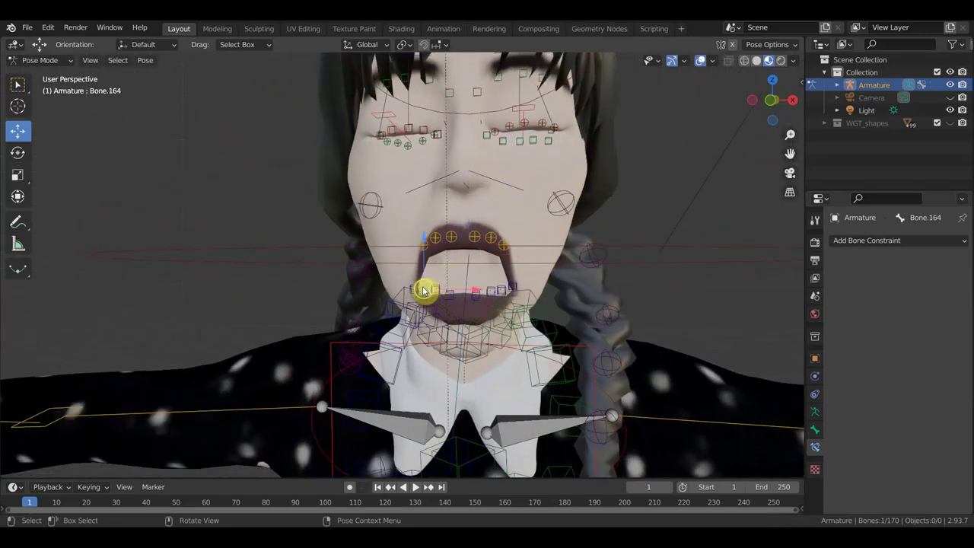
pyautogui.press('g')
pyautogui.click(430, 279)
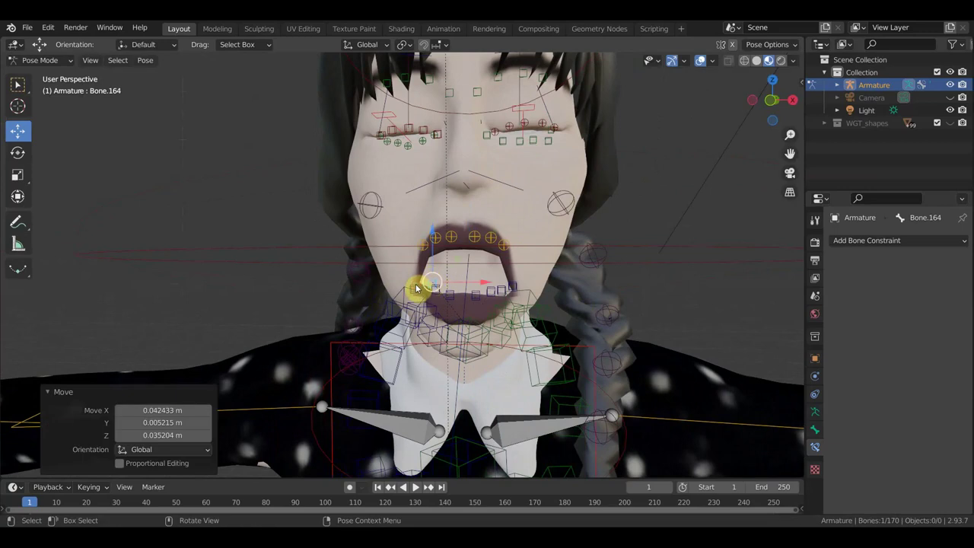
pyautogui.click(417, 288)
pyautogui.press('g')
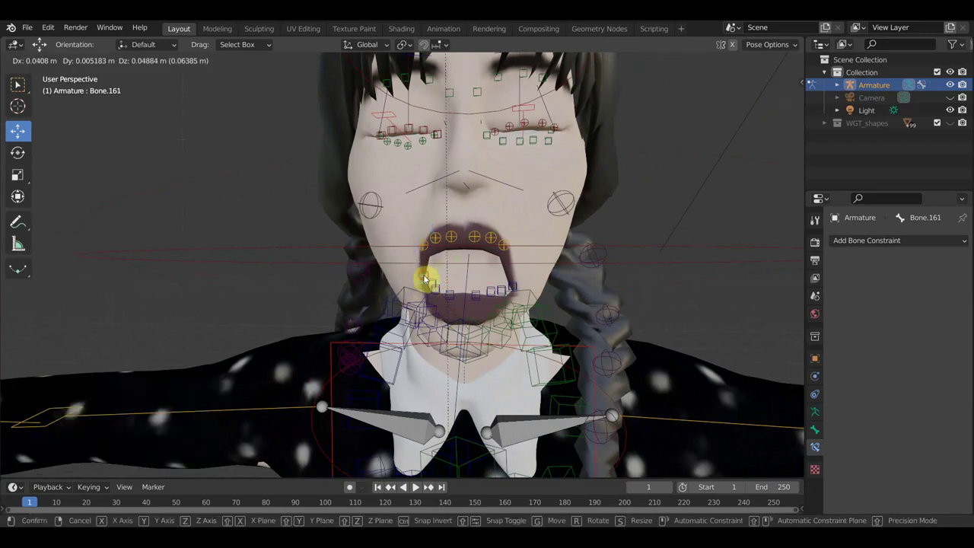
pyautogui.click(425, 279)
pyautogui.click(436, 291)
pyautogui.press('g')
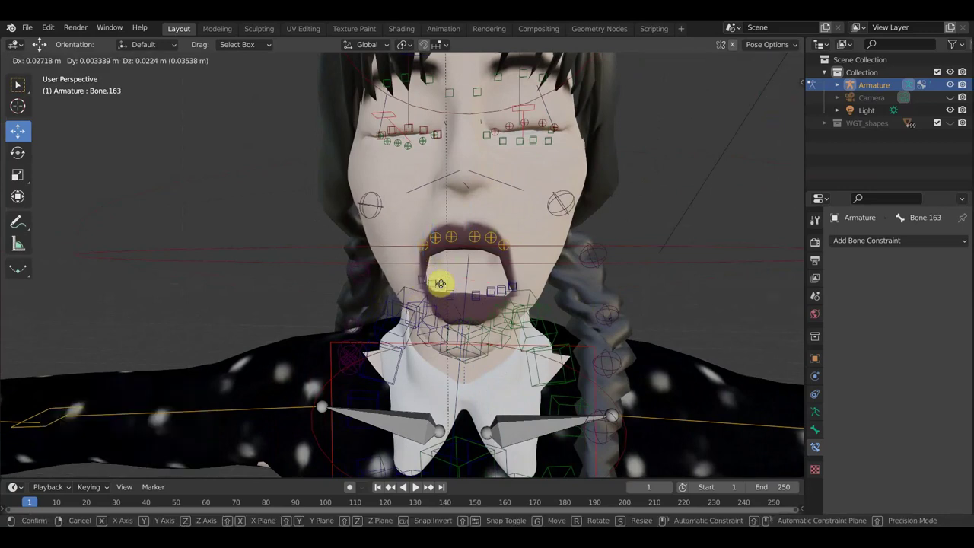
pyautogui.click(505, 294)
pyautogui.click(506, 292)
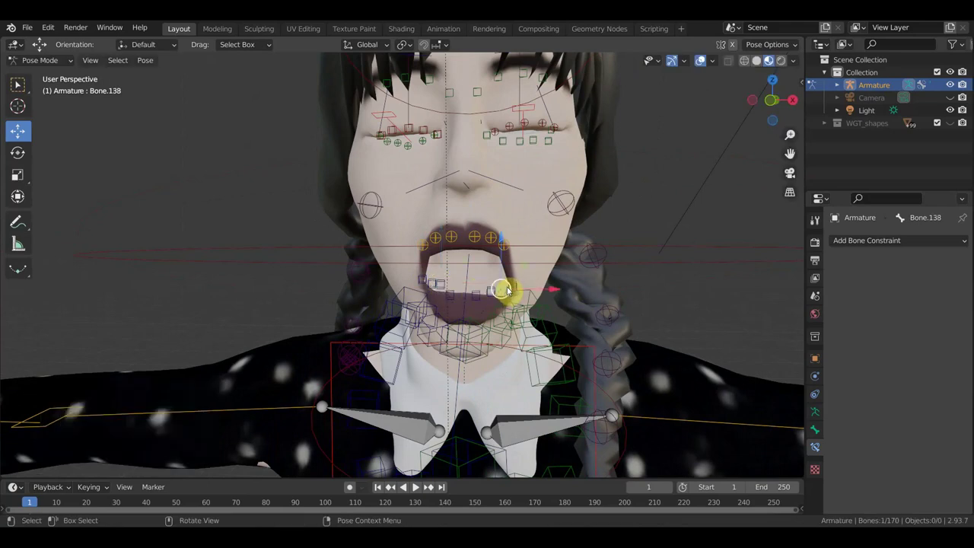
pyautogui.press('g')
pyautogui.click(504, 280)
pyautogui.click(524, 292)
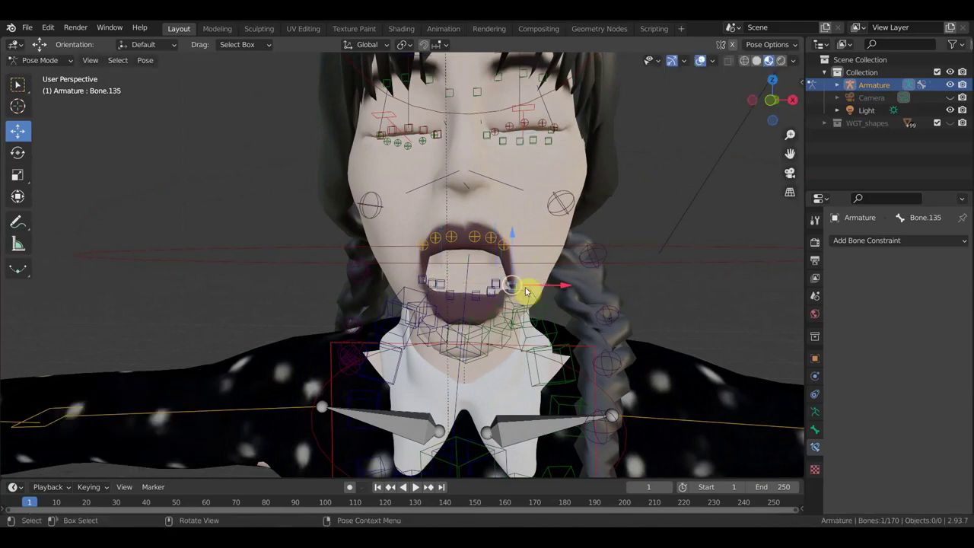
pyautogui.press('g')
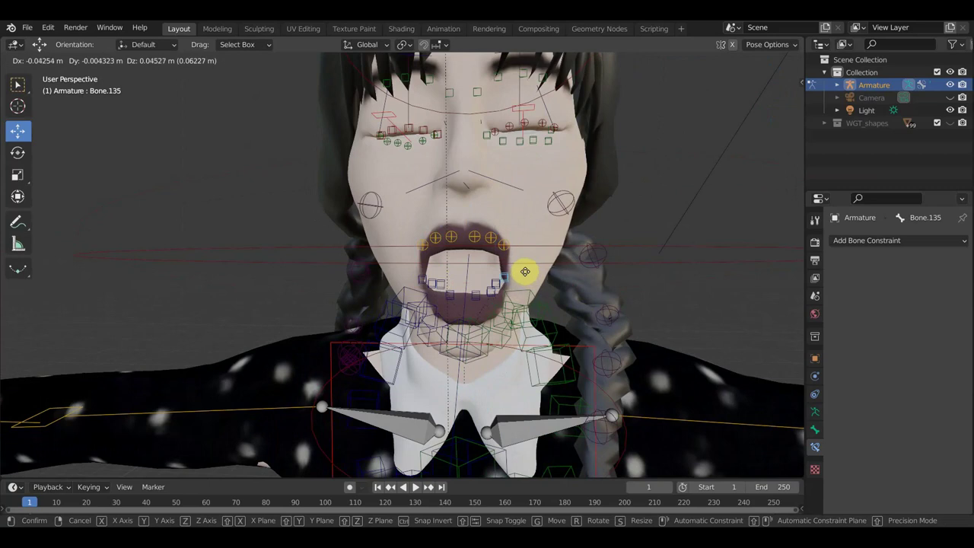
pyautogui.click(525, 272)
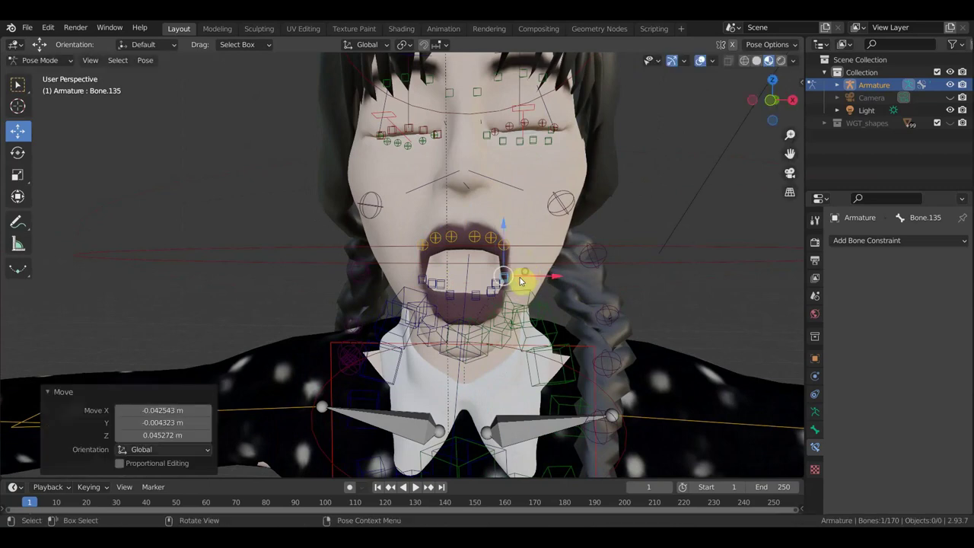
# Move the upper lip controls and the right mouth corner to reshape the upper lip
pyautogui.click(430, 259)
pyautogui.click(430, 256)
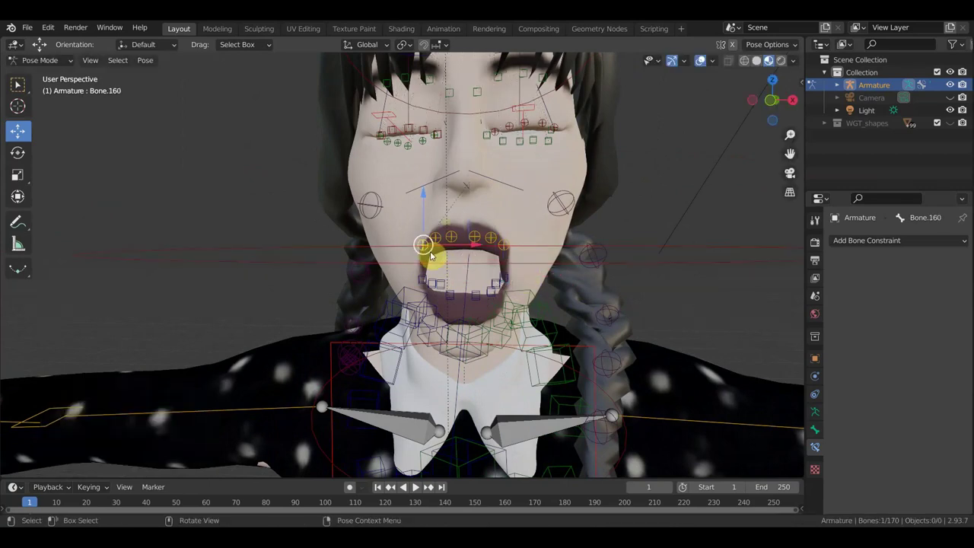
pyautogui.press('g')
pyautogui.click(436, 263)
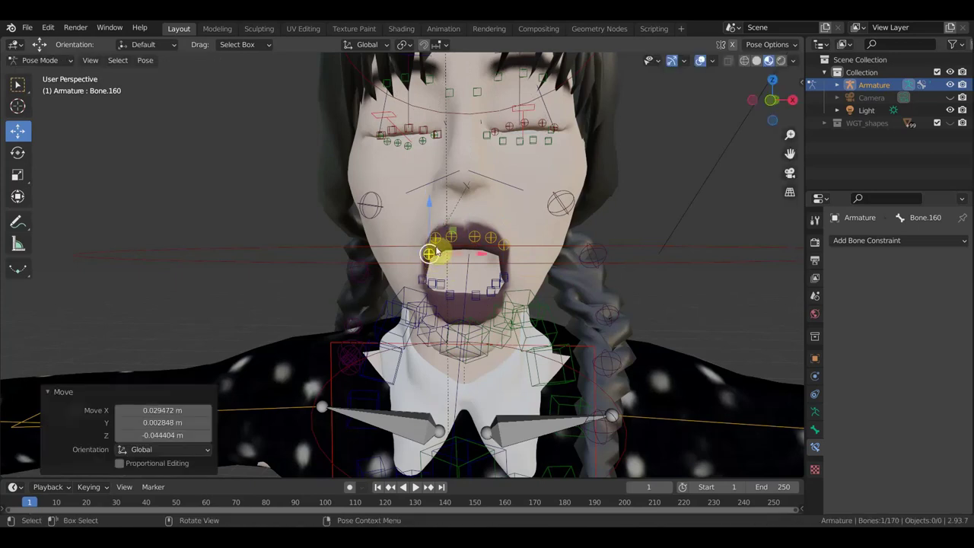
pyautogui.click(438, 240)
pyautogui.press('g')
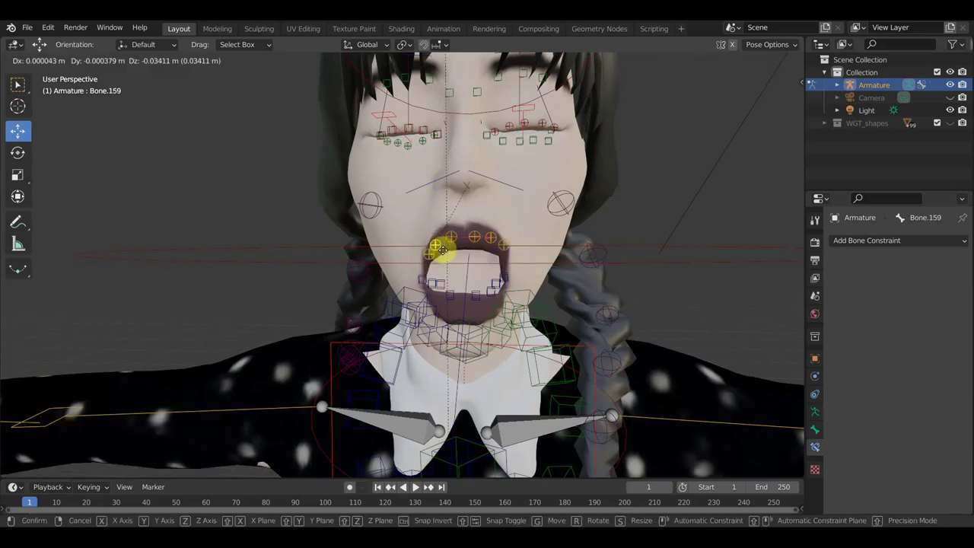
pyautogui.click(445, 249)
pyautogui.click(503, 262)
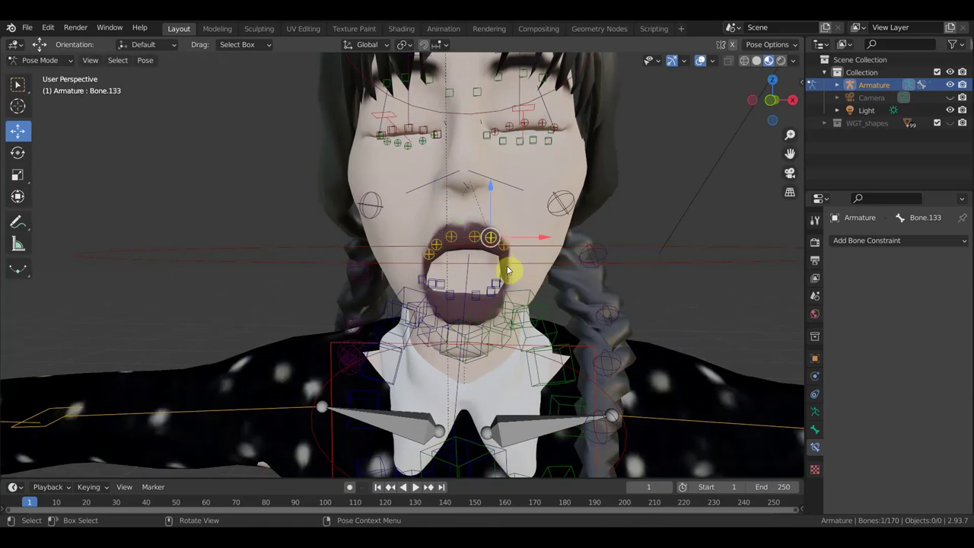
pyautogui.press('g')
pyautogui.click(505, 267)
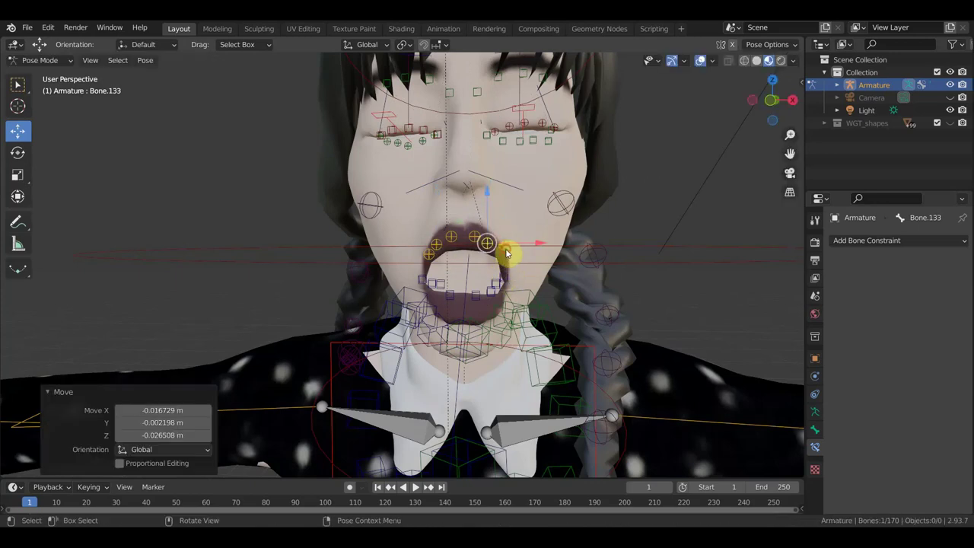
pyautogui.click(511, 263)
pyautogui.press('g')
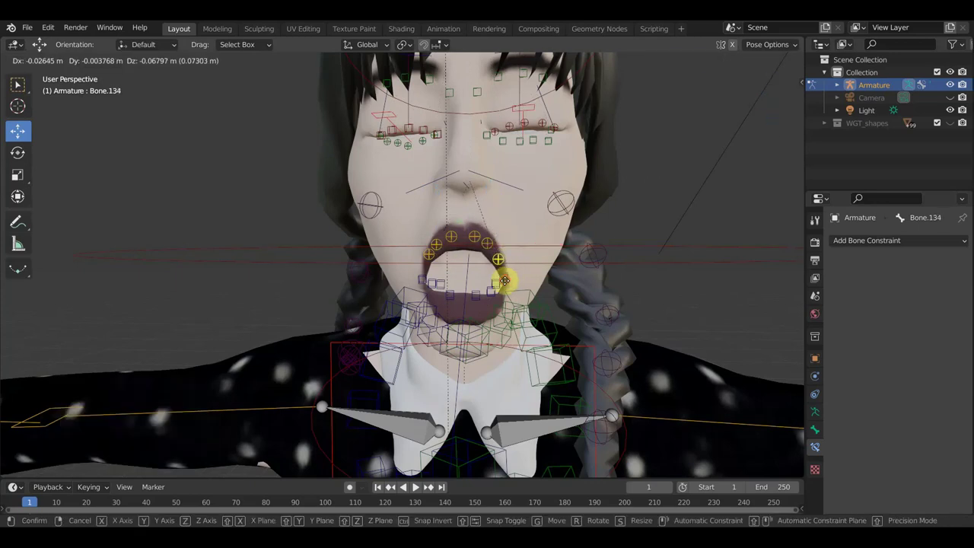
pyautogui.click(504, 280)
# Readjust the left upper lip, middle lower lip and lower left lip controls
pyautogui.click(430, 260)
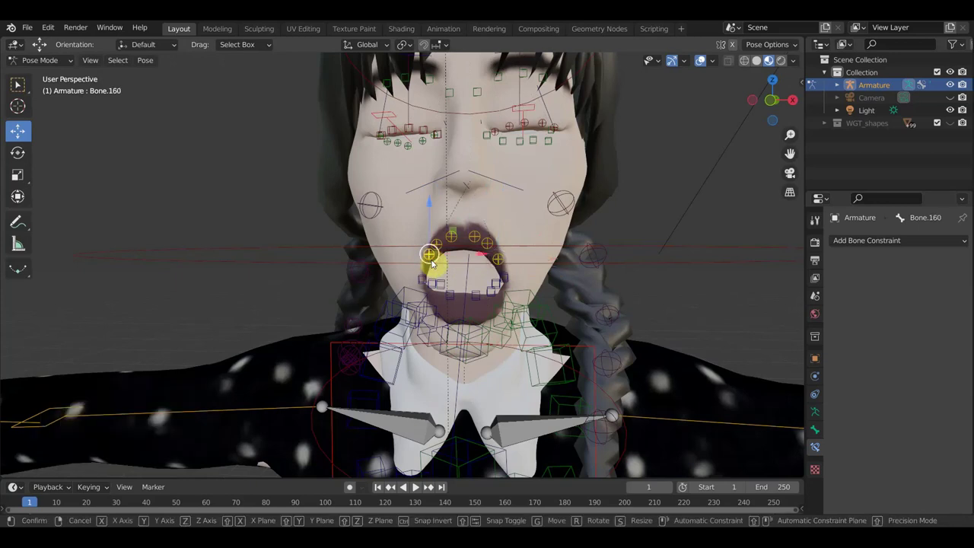
pyautogui.press('g')
pyautogui.click(432, 265)
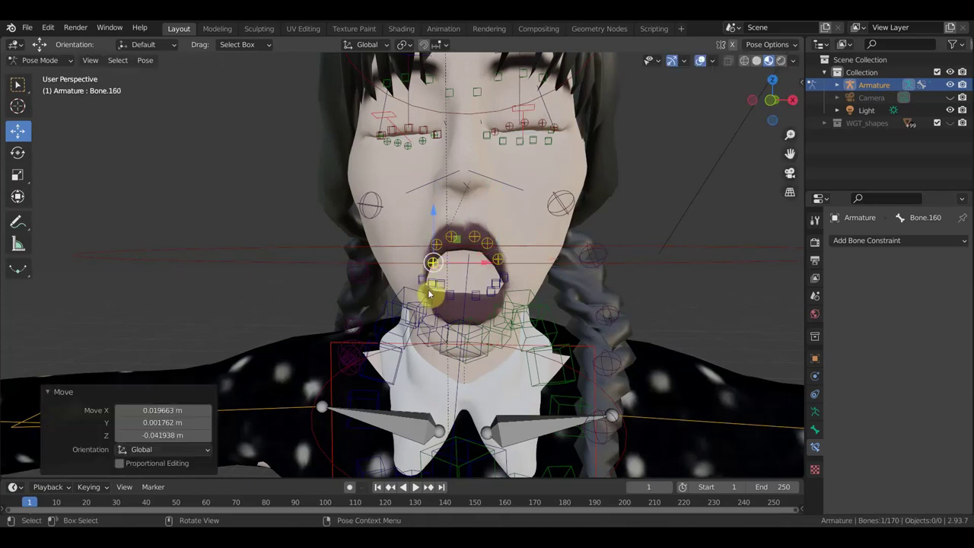
pyautogui.click(444, 287)
pyautogui.press('g')
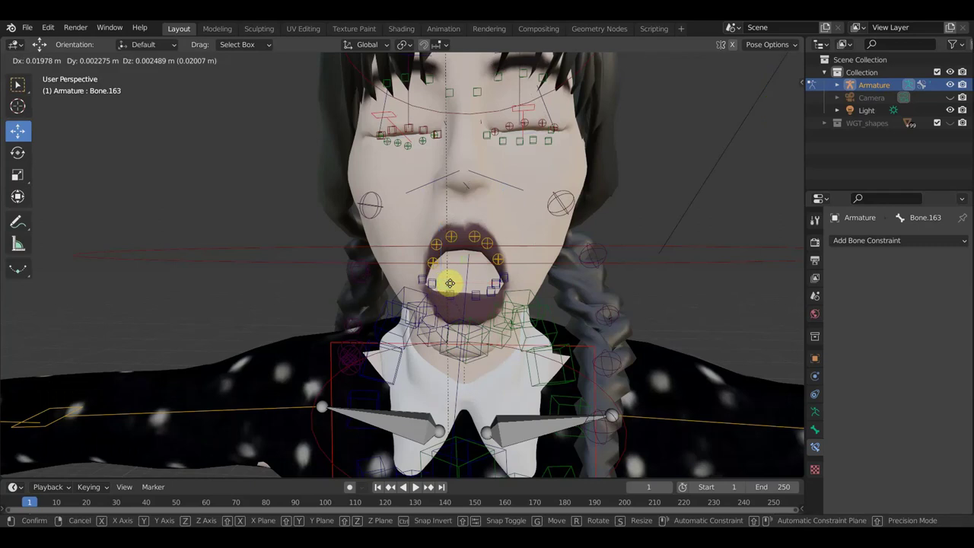
pyautogui.click(451, 283)
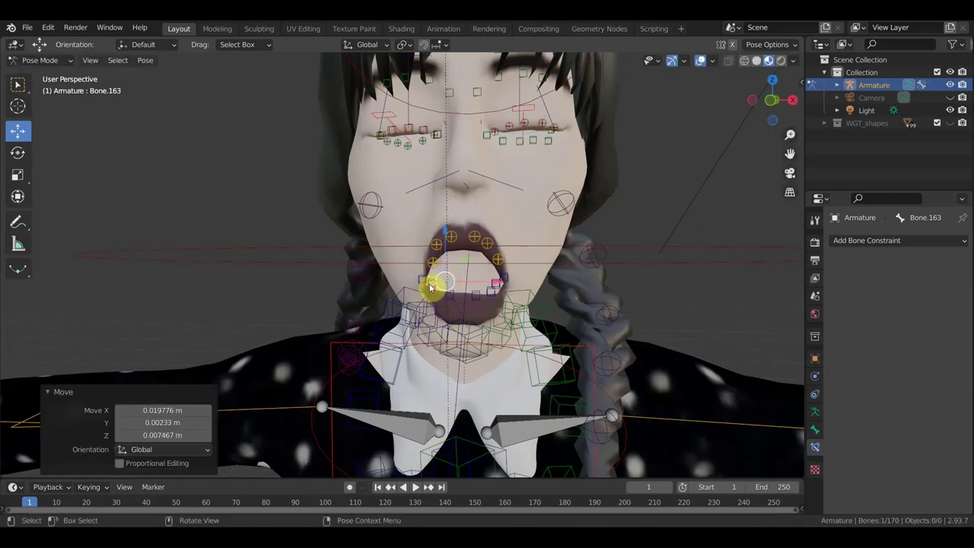
pyautogui.click(430, 287)
pyautogui.press('g')
pyautogui.click(432, 283)
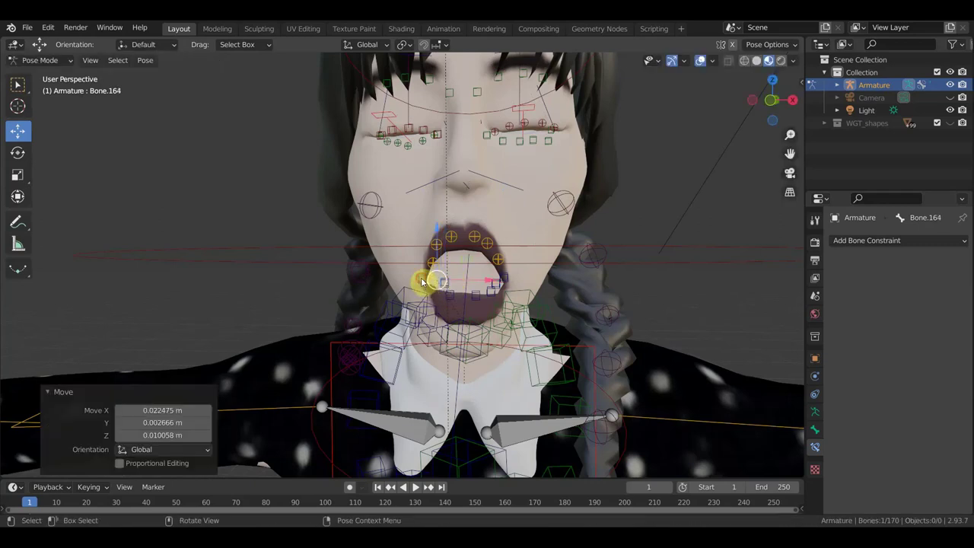
# Nudge the remaining lower-lip bones, raising the one at the right mouth corner
pyautogui.click(423, 281)
pyautogui.press('g')
pyautogui.click(425, 279)
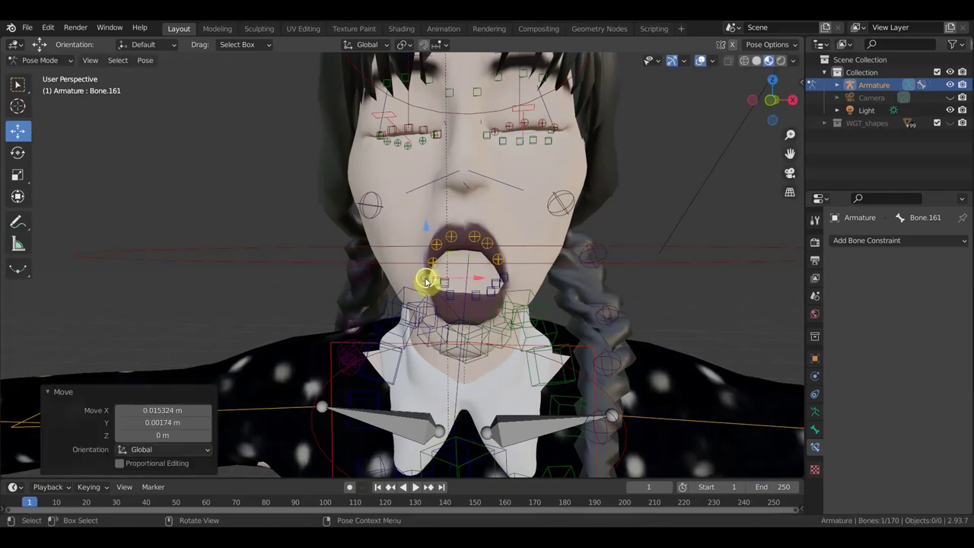
pyautogui.click(504, 280)
pyautogui.press('g')
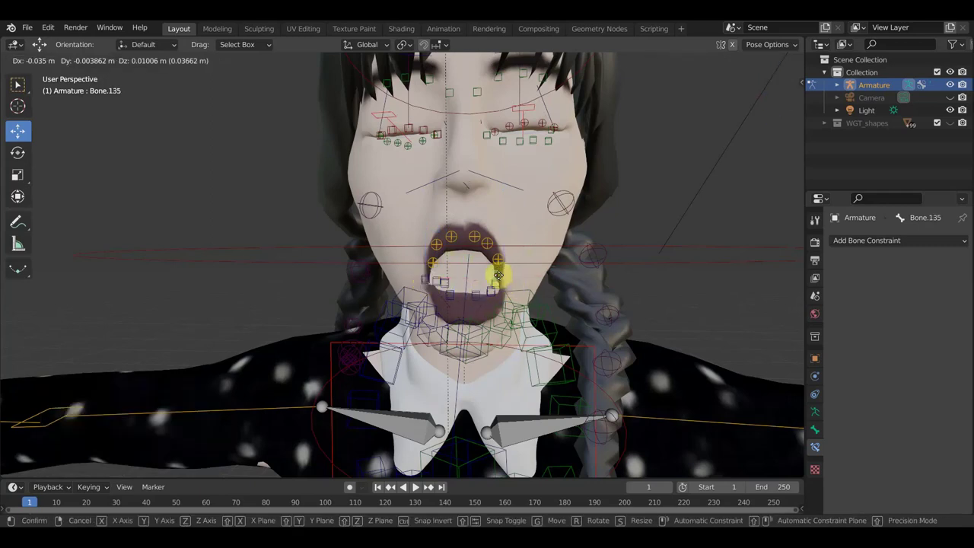
pyautogui.click(498, 280)
pyautogui.click(495, 289)
pyautogui.press('g')
pyautogui.click(493, 289)
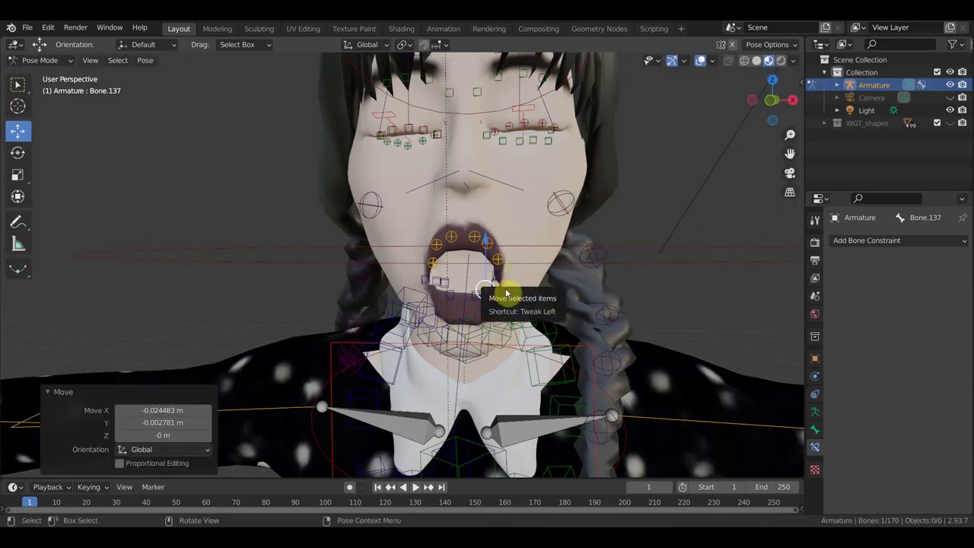
pyautogui.click(506, 292)
pyautogui.press('g')
pyautogui.click(500, 281)
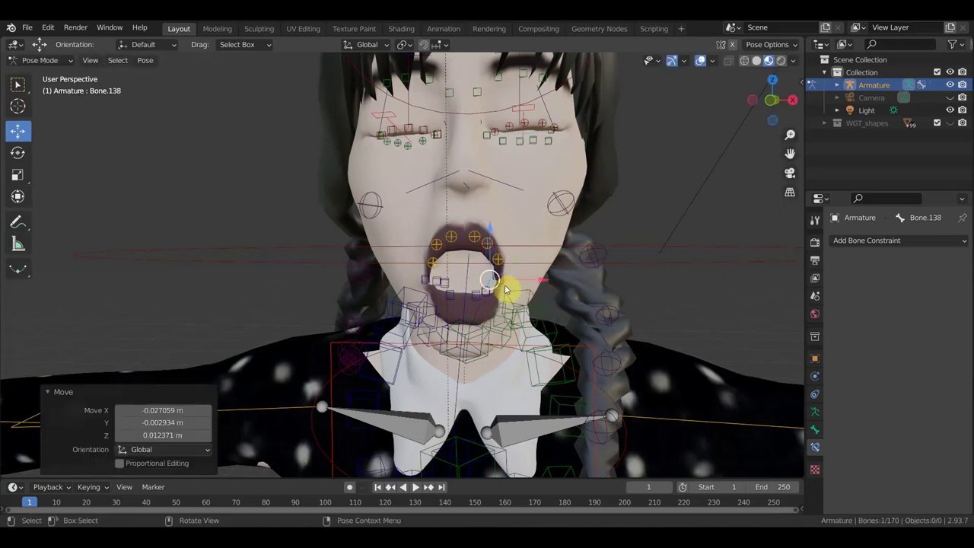
# Move jaw Bone.005 about 0.051 m along Z and rotate it -3° about Z
pyautogui.scroll(-3, 506, 289)
pyautogui.moveTo(520, 294)
pyautogui.mouseDown(button='middle')
pyautogui.moveTo(417, 297)
pyautogui.moveTo(391, 280)
pyautogui.mouseUp(button='middle')
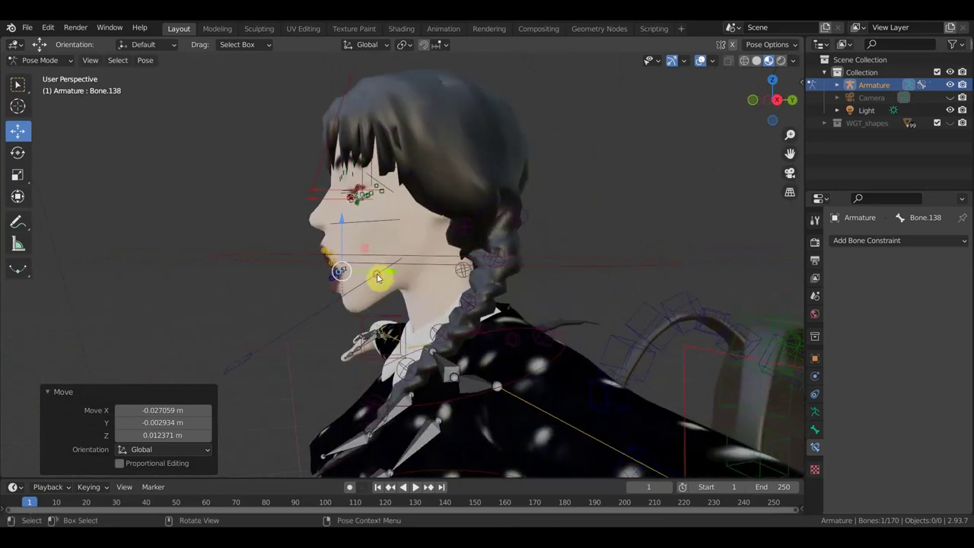
pyautogui.click(377, 274)
pyautogui.press('g')
pyautogui.click(385, 285)
pyautogui.moveTo(380, 282)
pyautogui.mouseDown(button='middle')
pyautogui.moveTo(504, 296)
pyautogui.moveTo(391, 289)
pyautogui.mouseUp(button='middle')
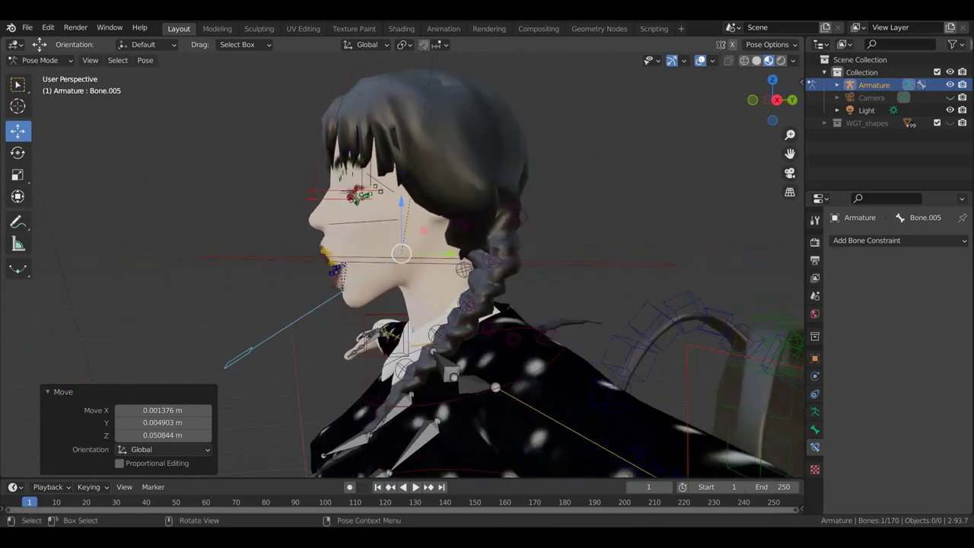
pyautogui.press('r')
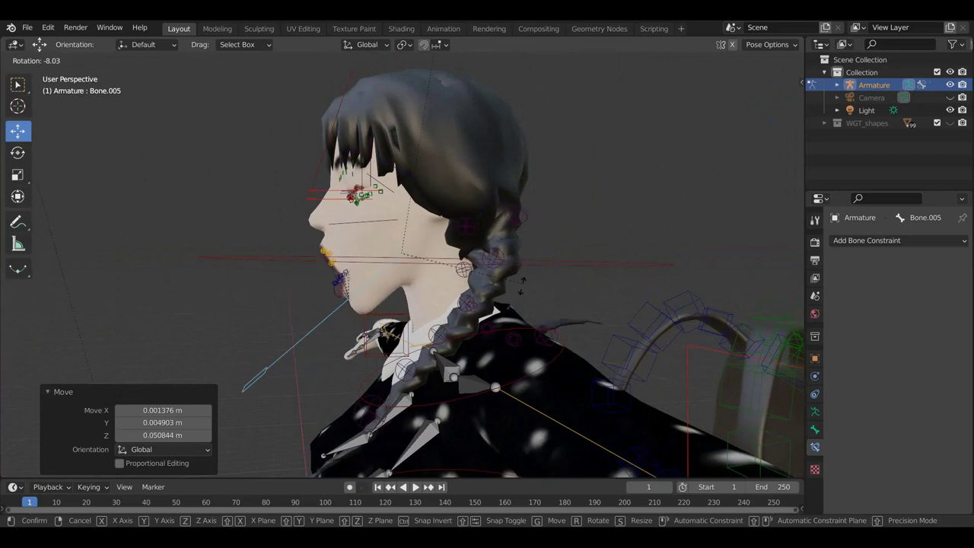
pyautogui.click(504, 317)
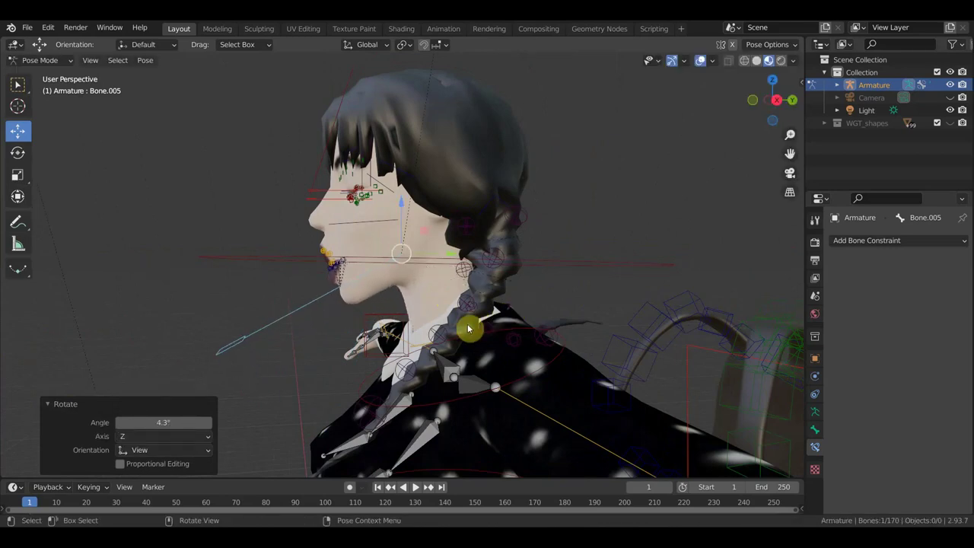
pyautogui.press('g')
pyautogui.click(467, 319)
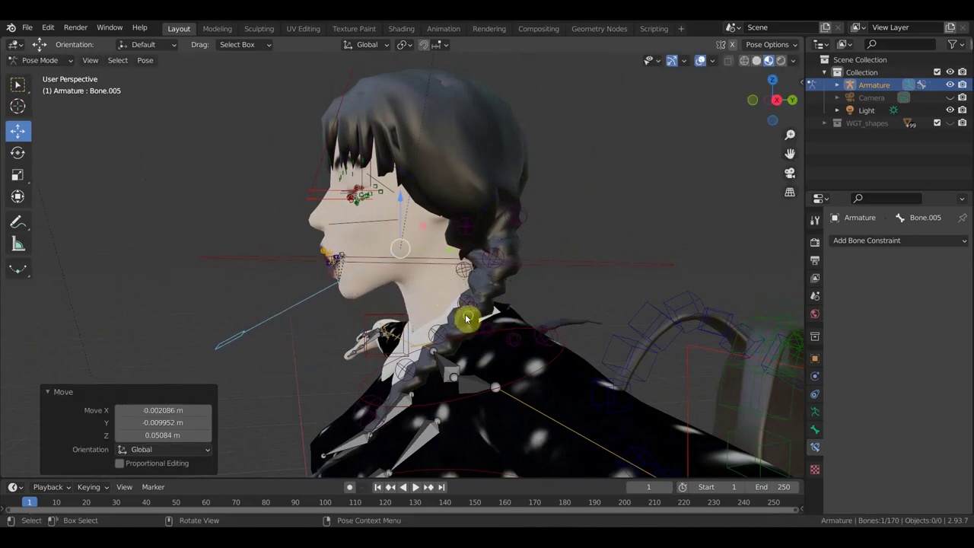
pyautogui.moveTo(466, 319); pyautogui.dragTo(588, 313, button='middle')
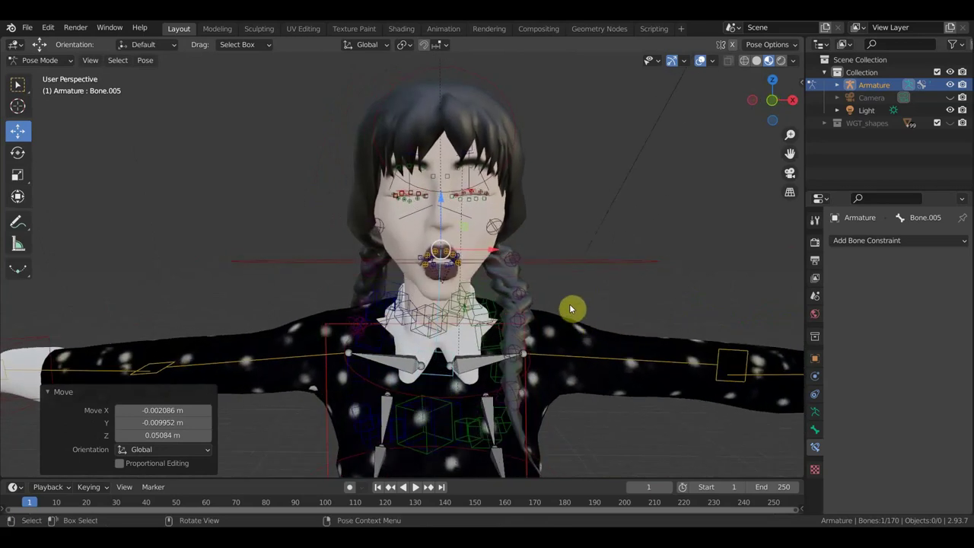
pyautogui.press('r')
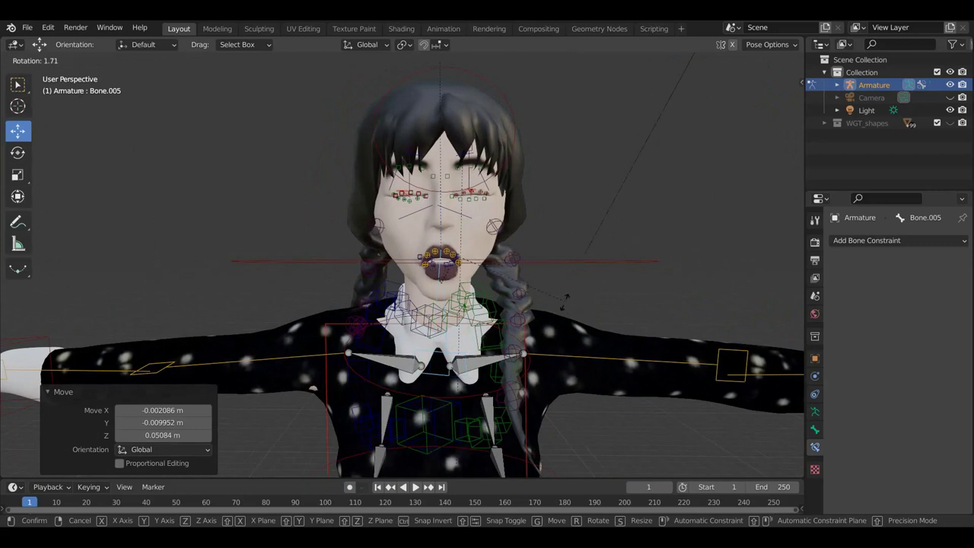
pyautogui.click(585, 301)
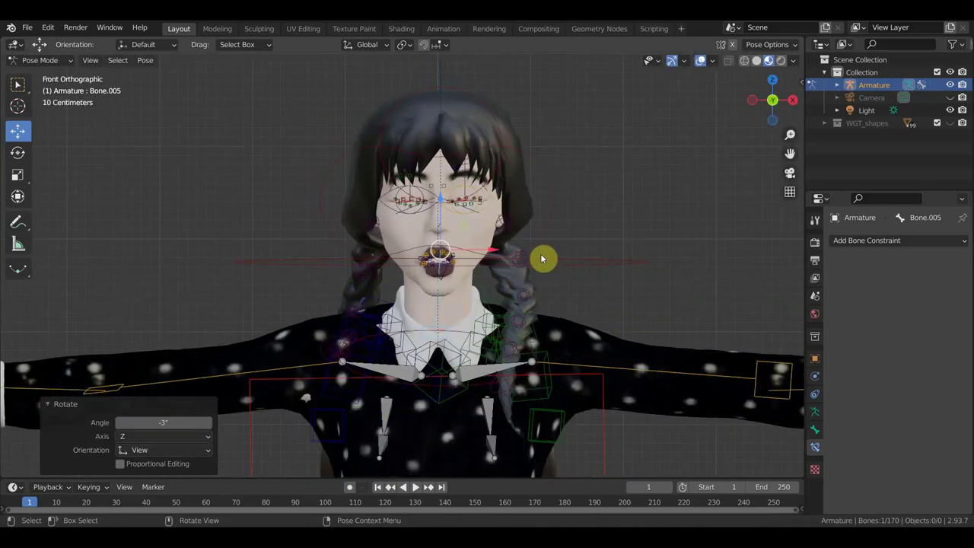
# Hide viewport overlays to preview the posed face and full character, then show them again
pyautogui.click(700, 61)
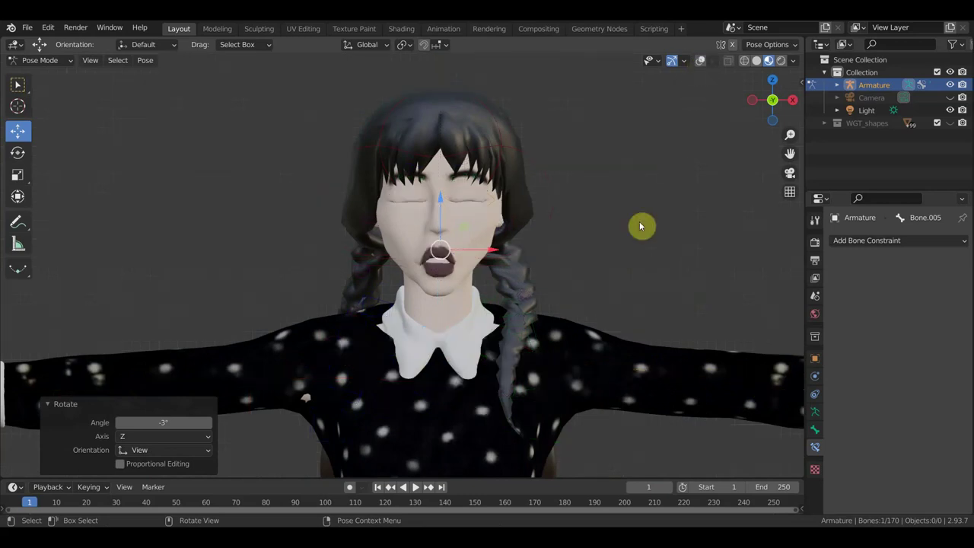
pyautogui.scroll(-1, 629, 276)
pyautogui.keyDown('shift'); pyautogui.moveTo(628, 276); pyautogui.dragTo(598, 196, button='middle'); pyautogui.keyUp('shift')
pyautogui.scroll(-2, 598, 196)
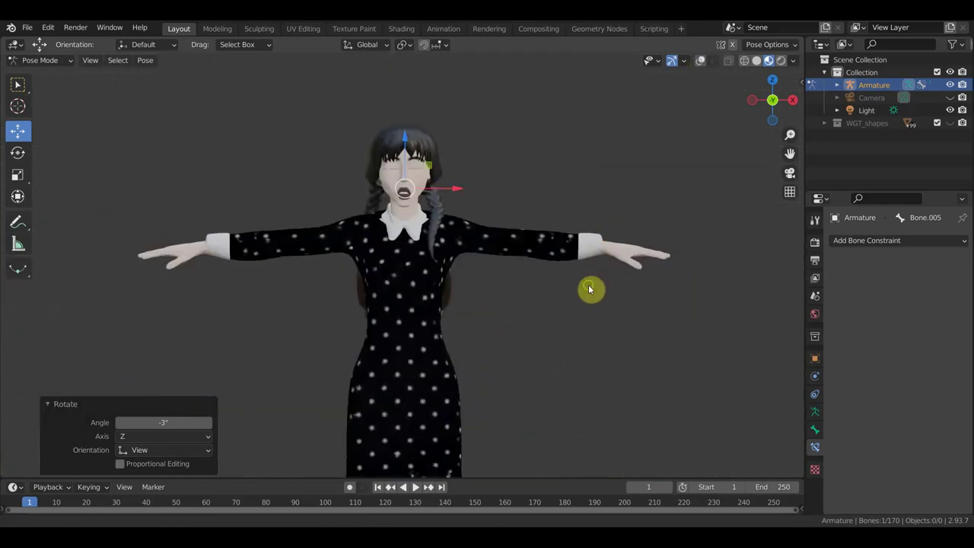
pyautogui.scroll(-1, 589, 287)
pyautogui.click(700, 61)
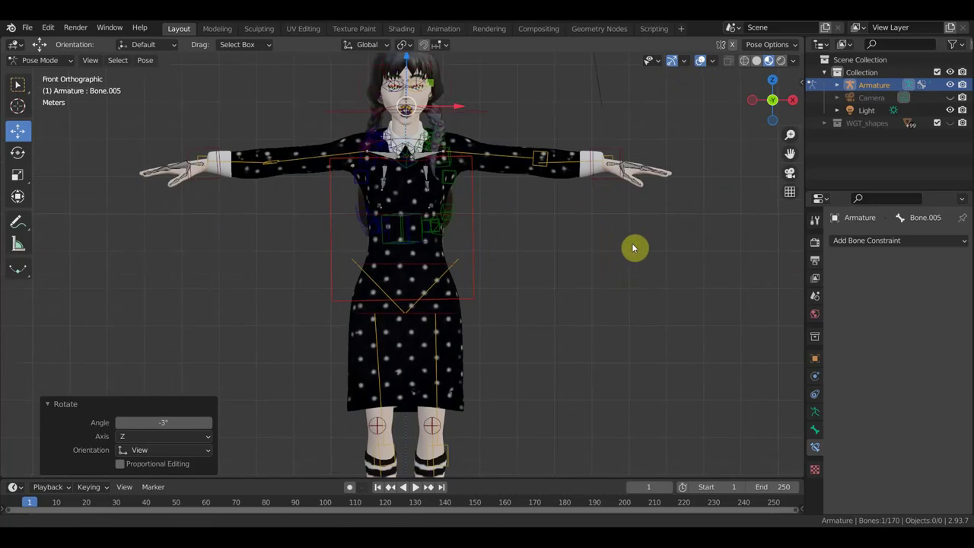
pyautogui.scroll(1, 639, 263)
pyautogui.scroll(1, 353, 327)
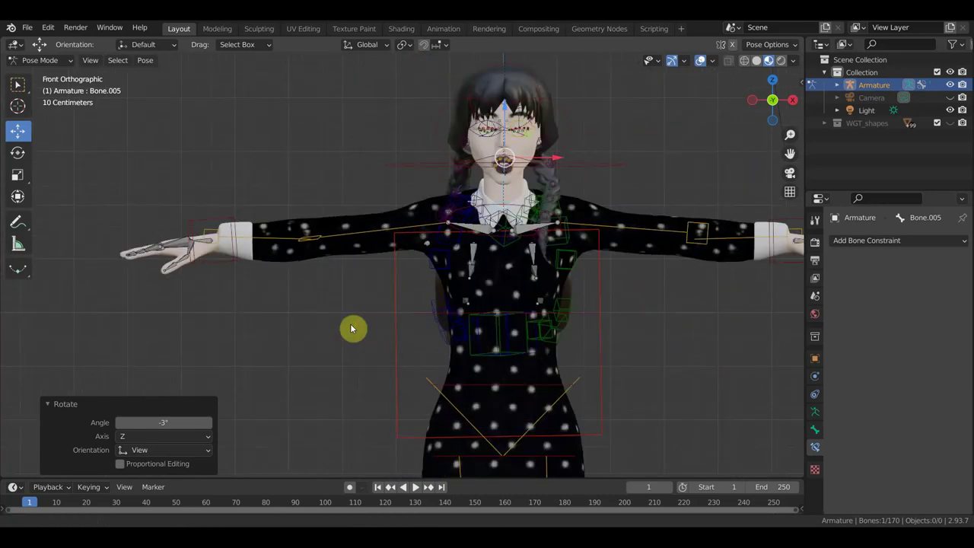
pyautogui.keyDown('ctrl'); pyautogui.scroll(2, 312, 298); pyautogui.keyUp('ctrl')
pyautogui.keyDown('shift'); pyautogui.scroll(2, 312, 299); pyautogui.keyUp('shift')
# Select hand bone Bone.079 on the left side and start moving it
pyautogui.click(265, 255)
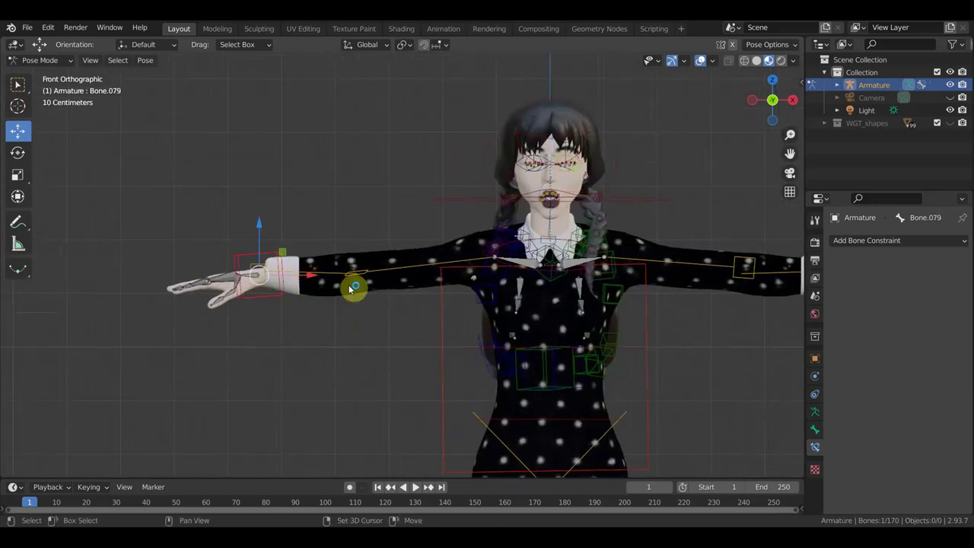
pyautogui.scroll(-1, 346, 315)
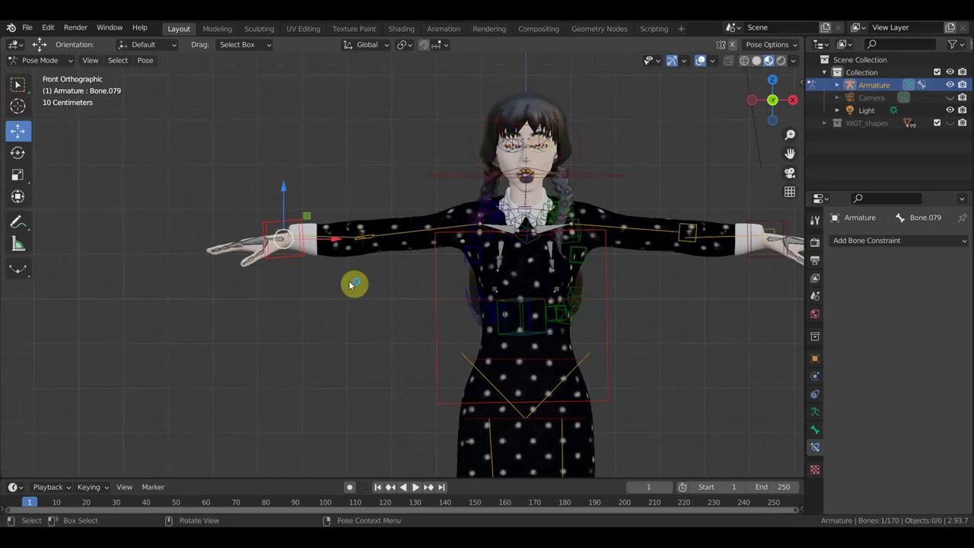
pyautogui.press('g')
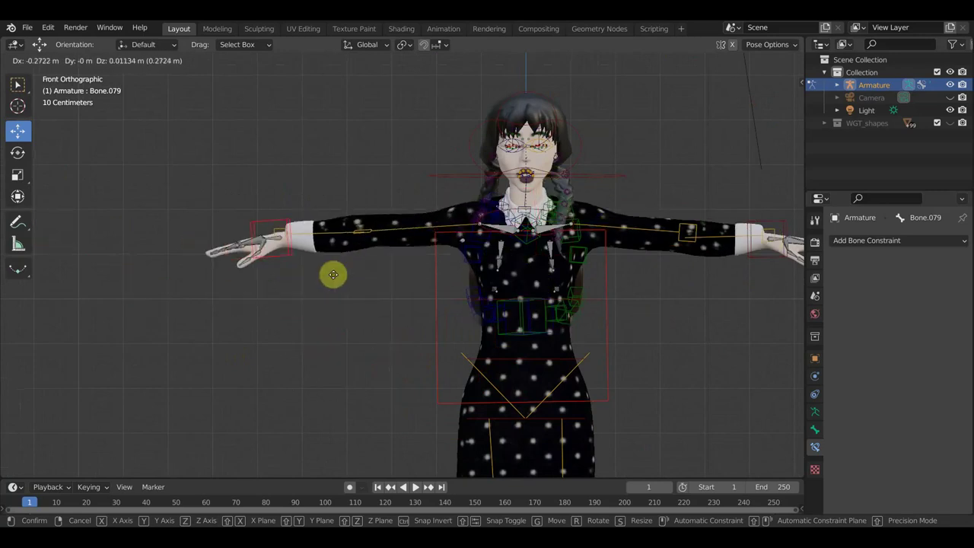
# Place the hand bone, zoom in on the left arm, and rotate the hand slightly
pyautogui.click(318, 270)
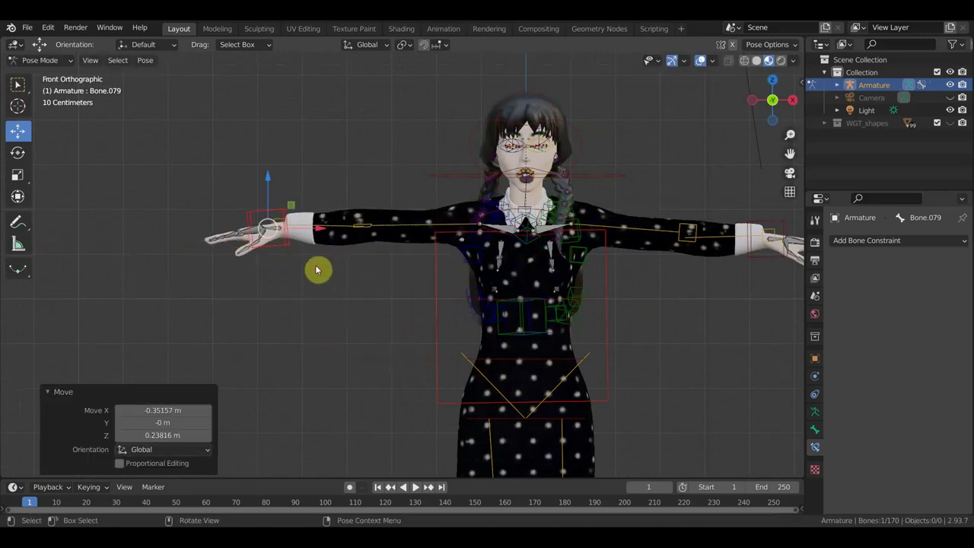
pyautogui.scroll(2, 318, 270)
pyautogui.keyDown('shift'); pyautogui.moveTo(315, 269); pyautogui.dragTo(465, 302, button='middle'); pyautogui.keyUp('shift')
pyautogui.scroll(2, 450, 302)
pyautogui.scroll(1, 449, 302)
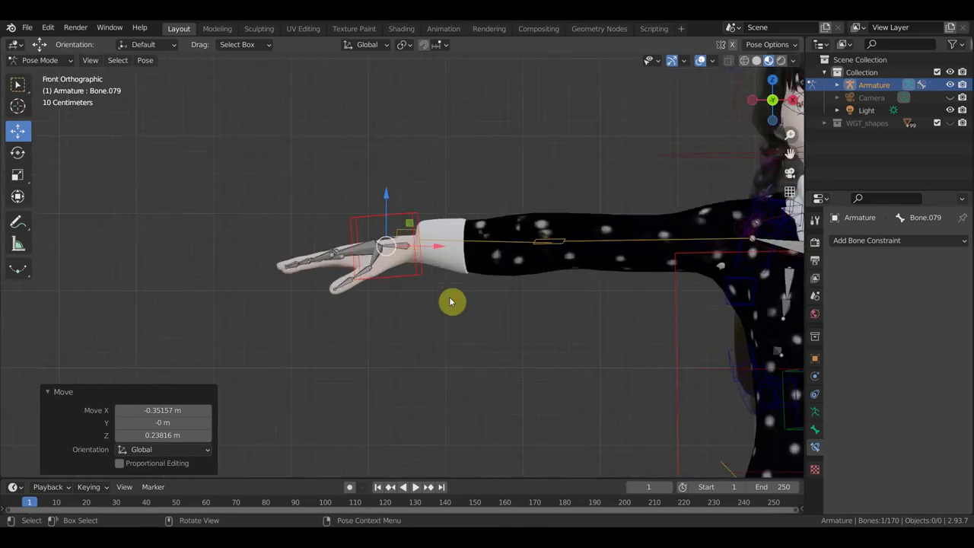
pyautogui.press('r')
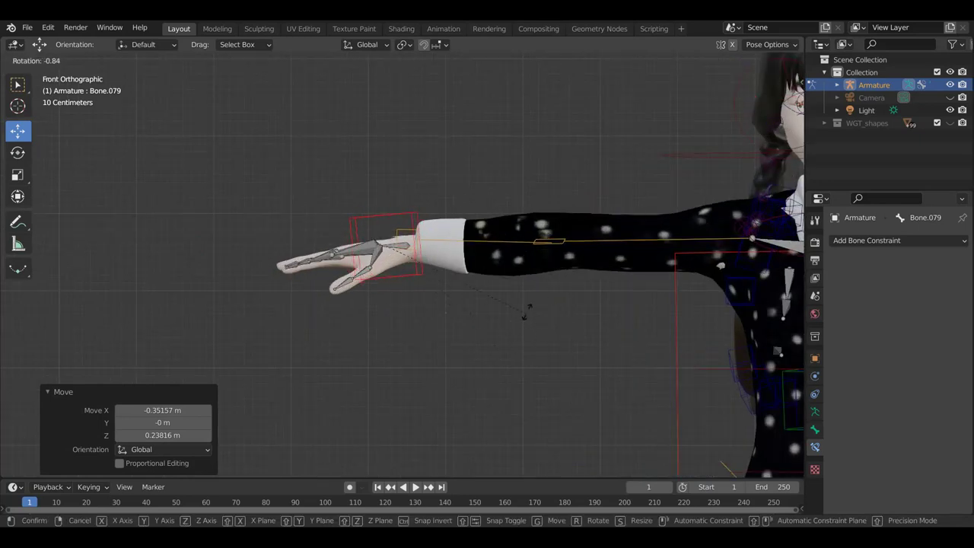
pyautogui.click(529, 318)
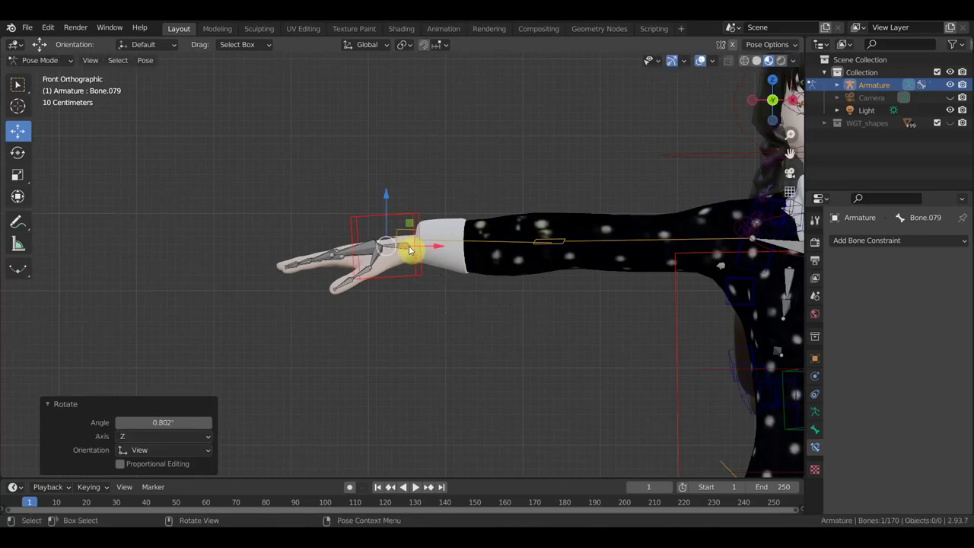
# Rotate wrist Bone.059 through several angles, including -73.3°
pyautogui.click(435, 277)
pyautogui.press('r')
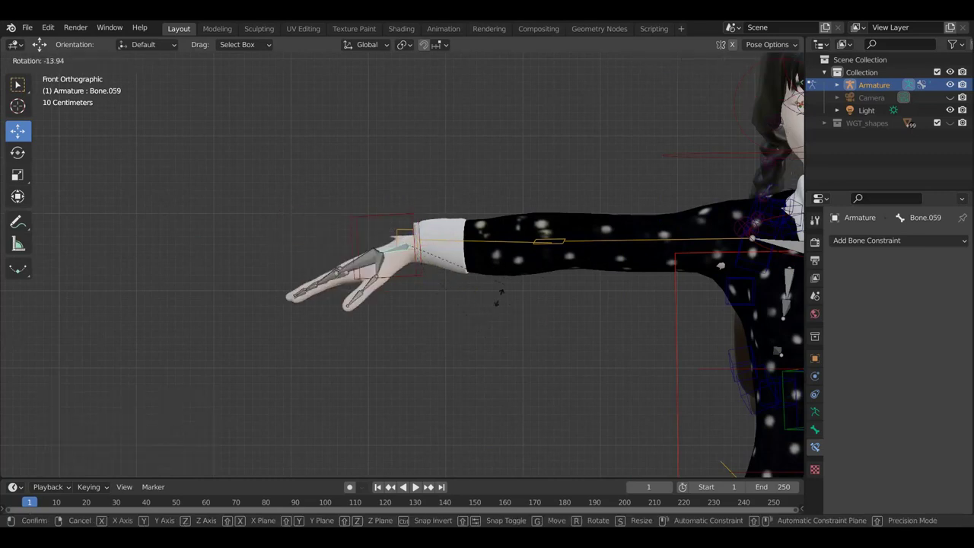
pyautogui.click(490, 320)
pyautogui.moveTo(489, 319)
pyautogui.mouseDown(button='middle')
pyautogui.moveTo(687, 342)
pyautogui.moveTo(679, 337)
pyautogui.mouseUp(button='middle')
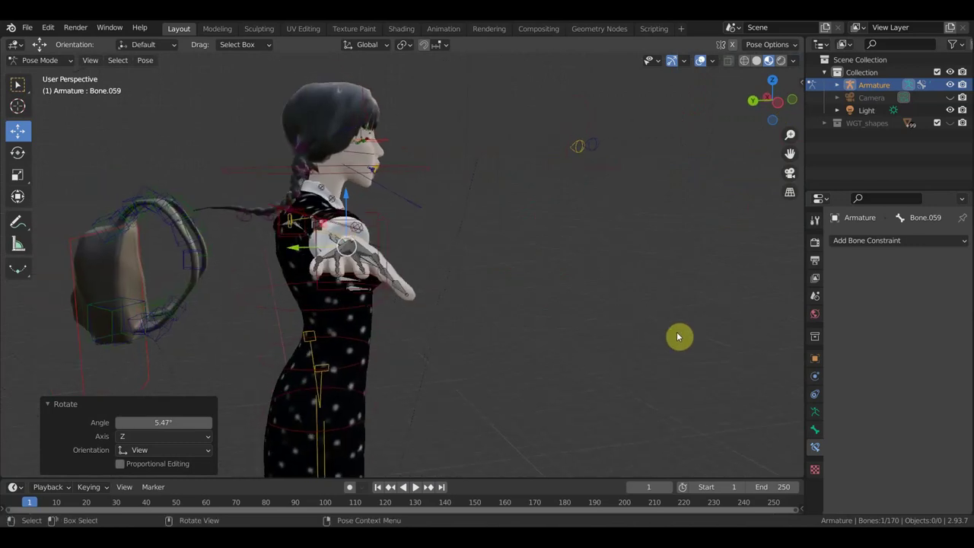
pyautogui.press('r')
pyautogui.click(497, 233)
pyautogui.moveTo(498, 233); pyautogui.dragTo(479, 272, button='middle')
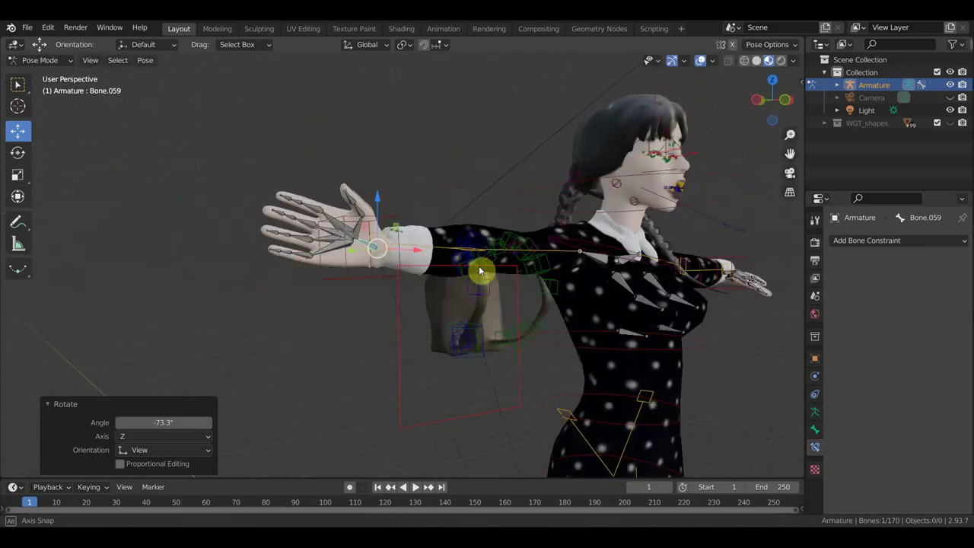
pyautogui.scroll(3, 385, 267)
pyautogui.press('r')
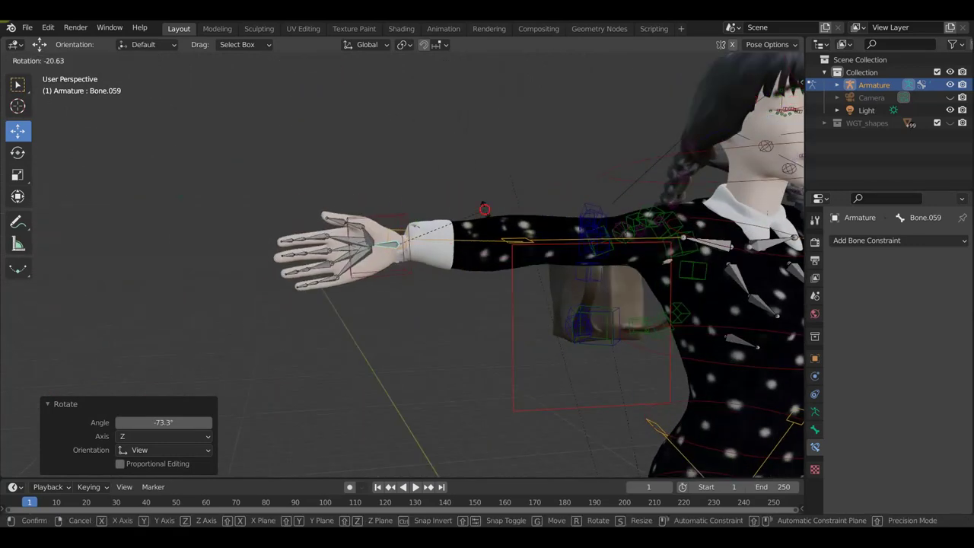
pyautogui.click(485, 212)
# Bend the hand down at the wrist to -21.2° about Z, then view in front orthographic
pyautogui.moveTo(479, 258)
pyautogui.mouseDown(button='middle')
pyautogui.moveTo(502, 306)
pyautogui.moveTo(676, 322)
pyautogui.moveTo(587, 306)
pyautogui.mouseUp(button='middle')
pyautogui.scroll(2, 540, 304)
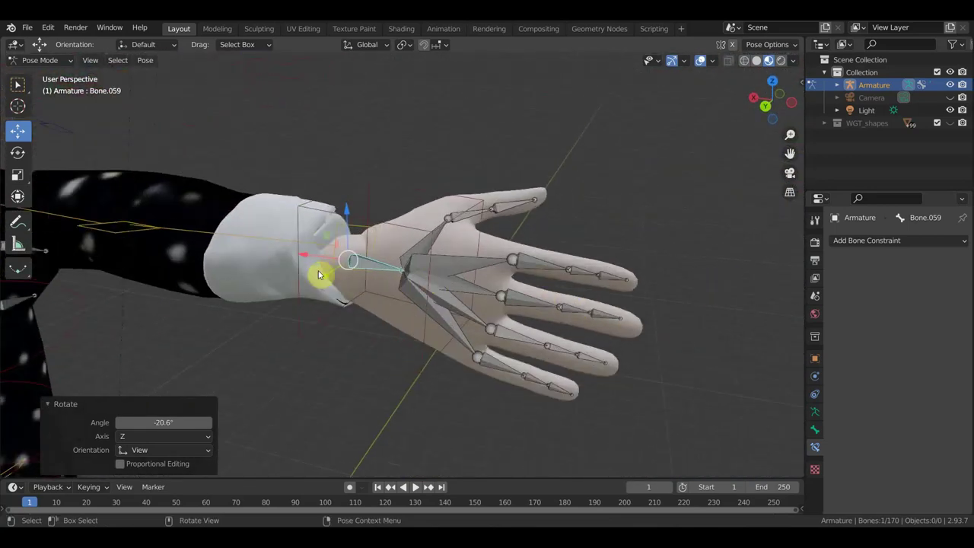
pyautogui.scroll(-3, 556, 269)
pyautogui.moveTo(556, 269); pyautogui.dragTo(489, 257, button='middle')
pyautogui.press('r')
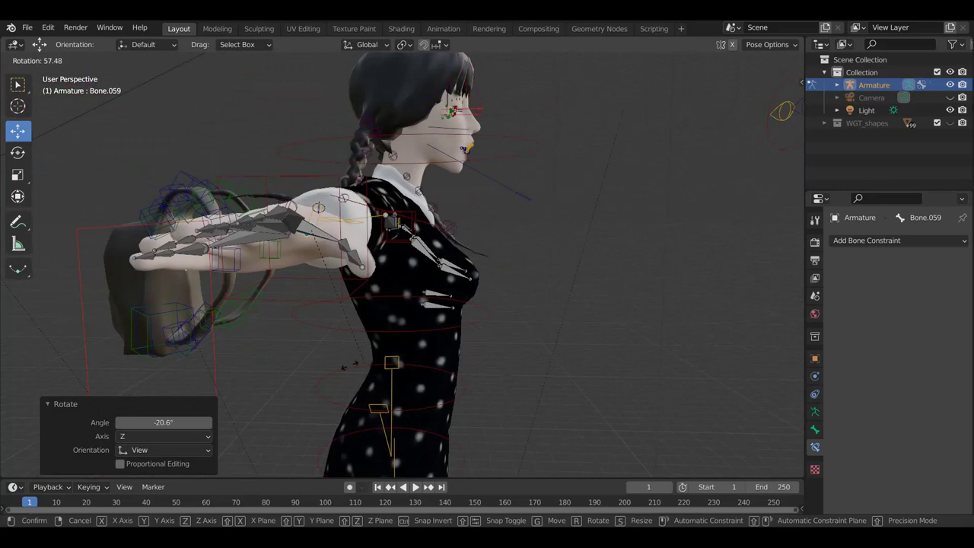
pyautogui.click(379, 357)
pyautogui.scroll(3, 446, 322)
pyautogui.moveTo(446, 322)
pyautogui.mouseDown(button='middle')
pyautogui.moveTo(357, 341)
pyautogui.moveTo(454, 315)
pyautogui.moveTo(419, 313)
pyautogui.mouseUp(button='middle')
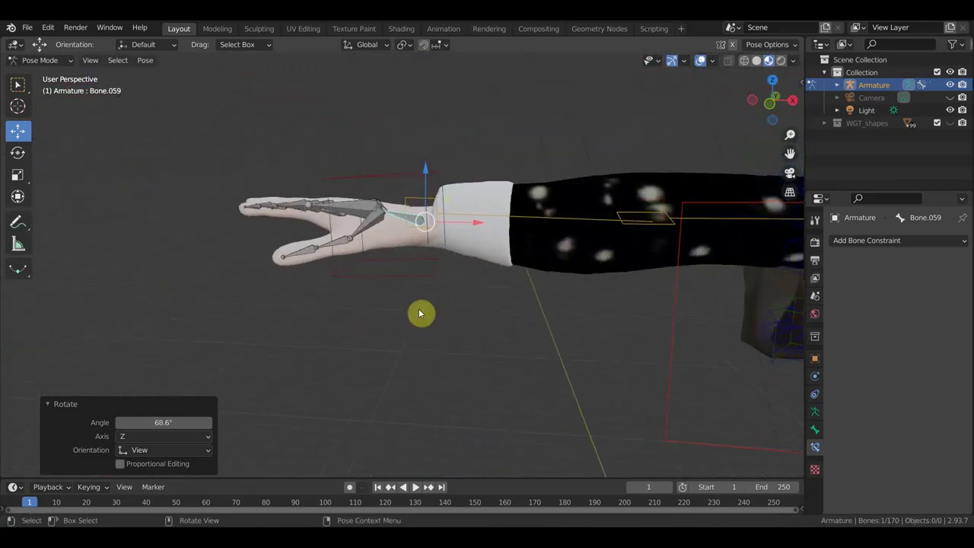
pyautogui.press('r')
pyautogui.click(553, 252)
pyautogui.moveTo(542, 282); pyautogui.dragTo(537, 289, button='middle')
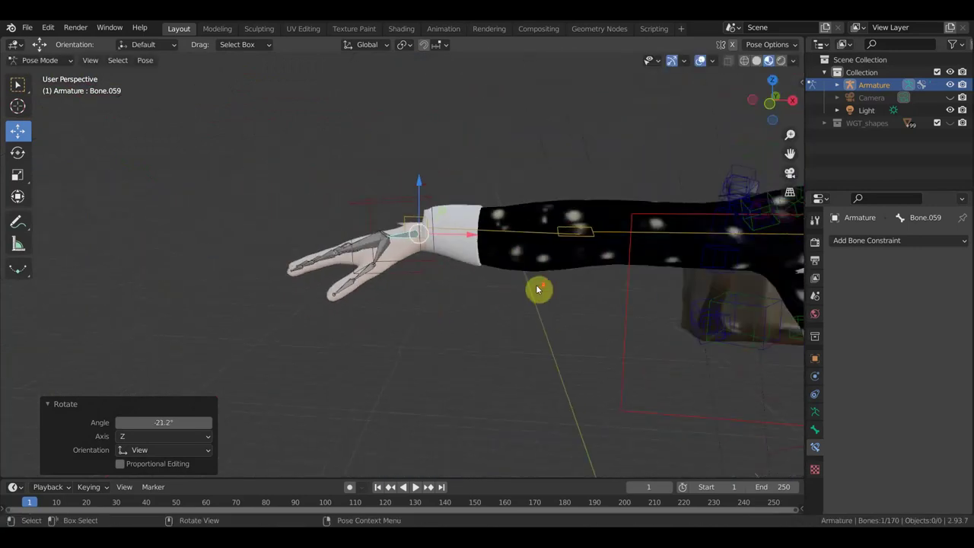
pyautogui.press('KP_1')
pyautogui.scroll(-3, 533, 286)
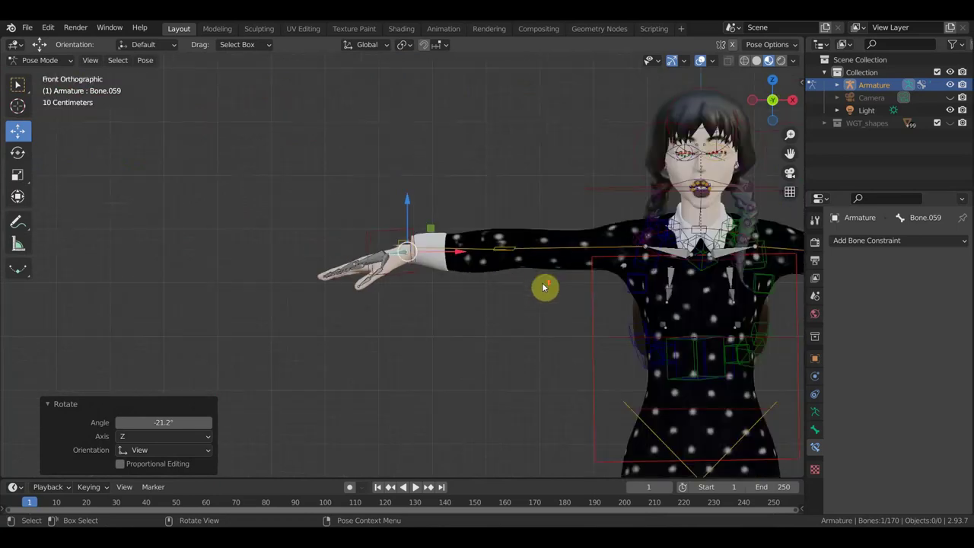
# Undo the hand rotations with Ctrl+Z to show the whole character
pyautogui.keyDown('shift'); pyautogui.moveTo(537, 320); pyautogui.dragTo(449, 312, button='middle'); pyautogui.keyUp('shift')
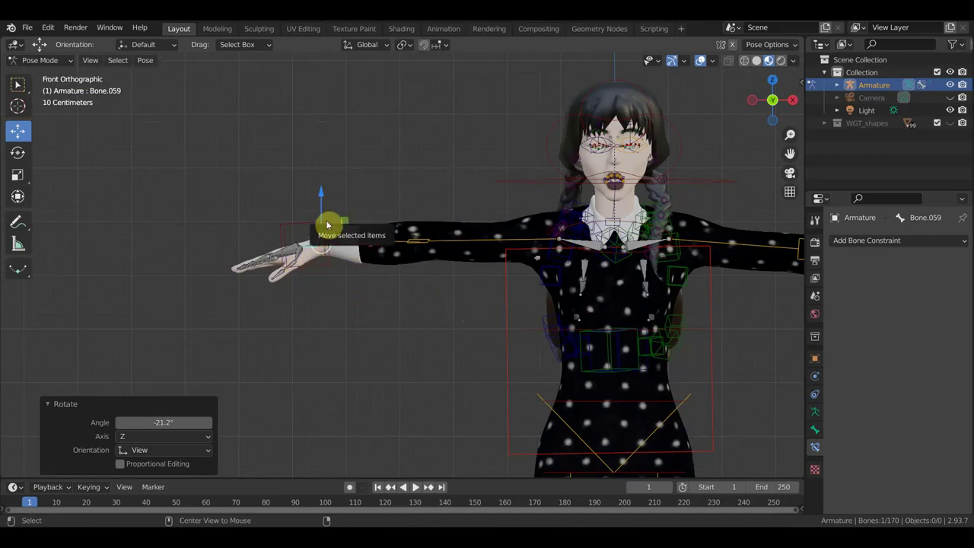
pyautogui.hotkey('ctrl', 'z')
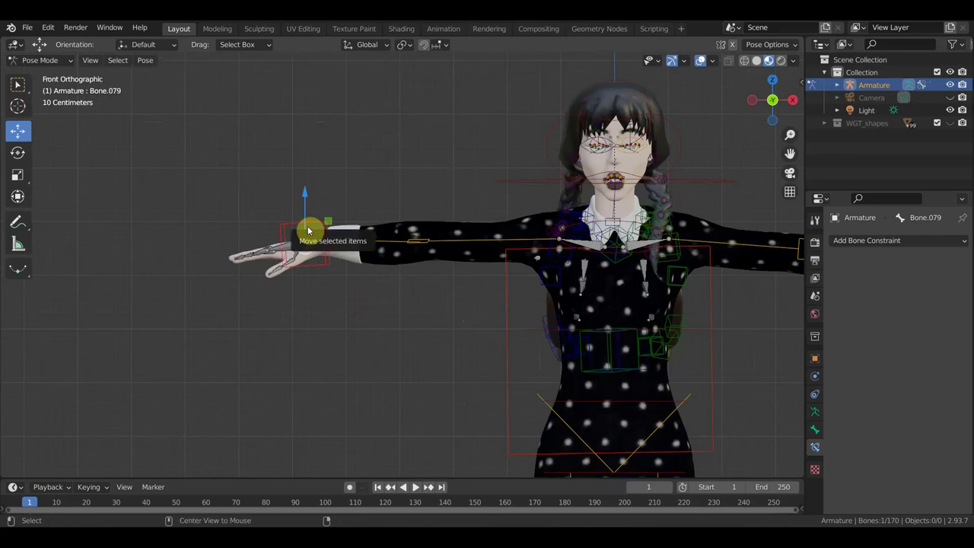
pyautogui.hotkey('ctrl', 'z')
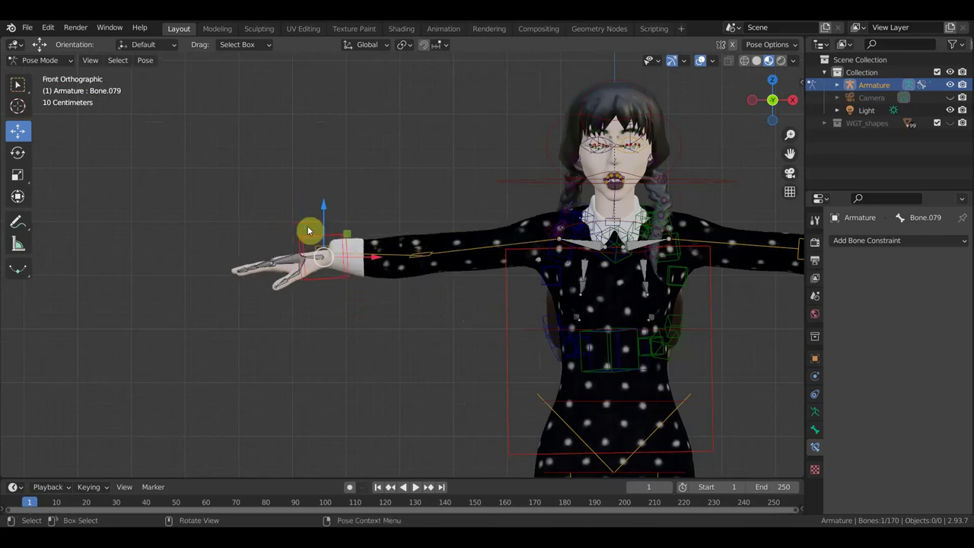
pyautogui.scroll(-2, 319, 242)
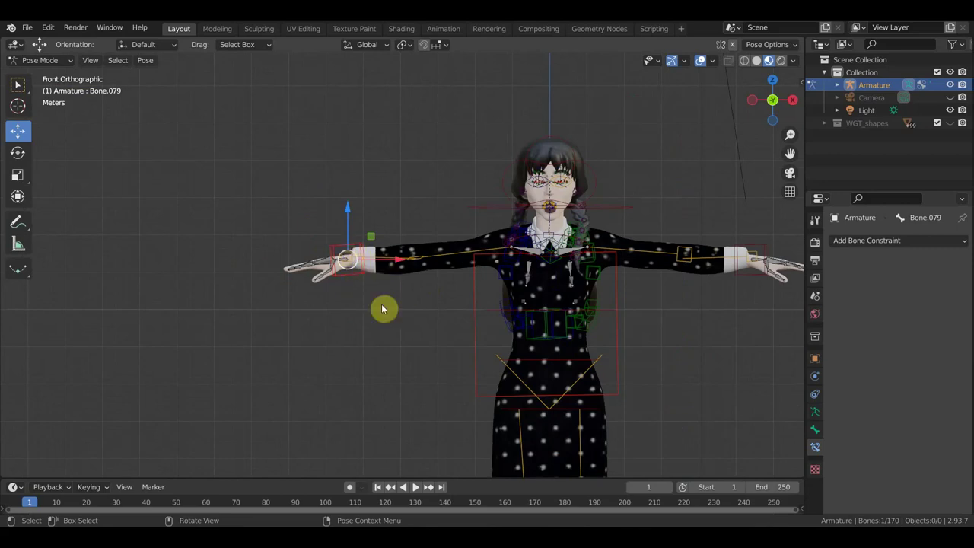
# Move and rotate hand Bone.079 above the head, then undo back to T-pose
pyautogui.press('g')
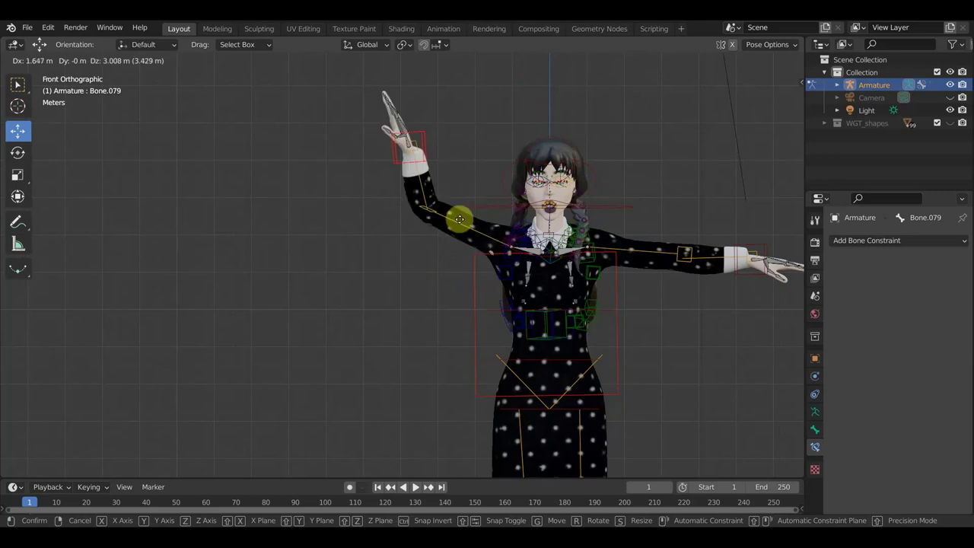
pyautogui.click(601, 187)
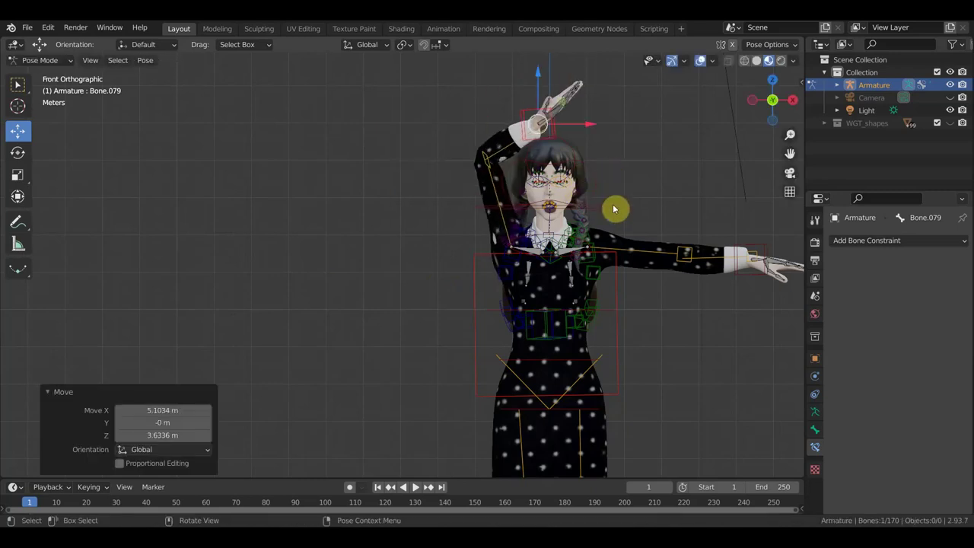
pyautogui.press('r')
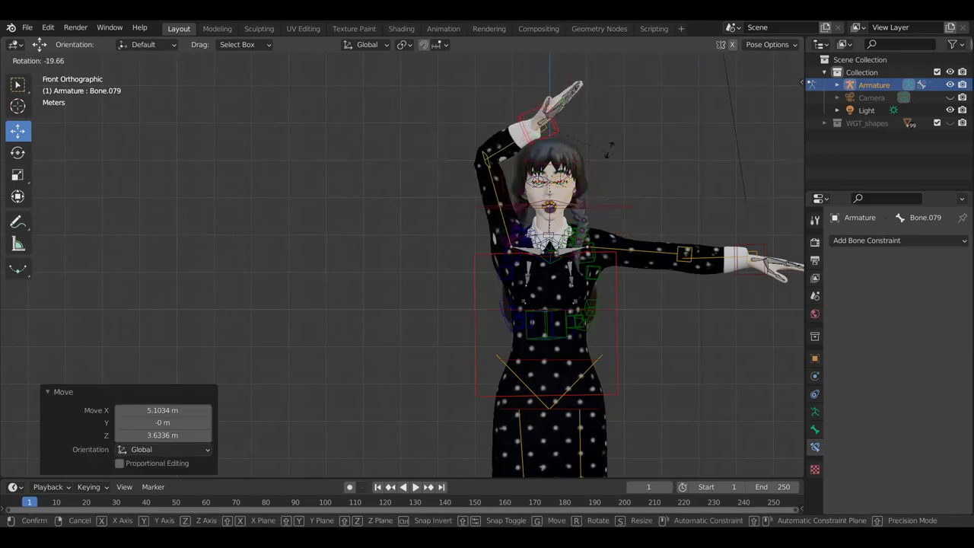
pyautogui.click(609, 131)
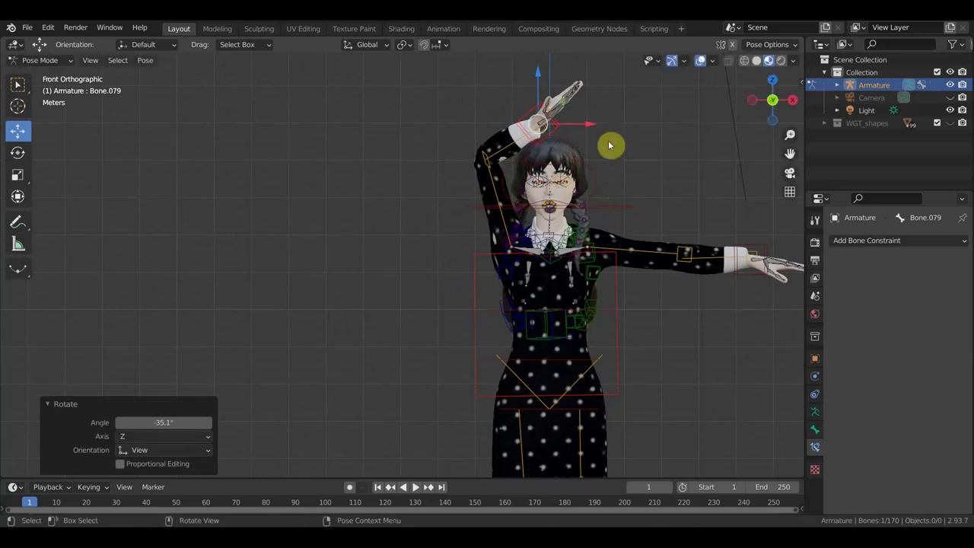
pyautogui.hotkey('ctrl', 'c')
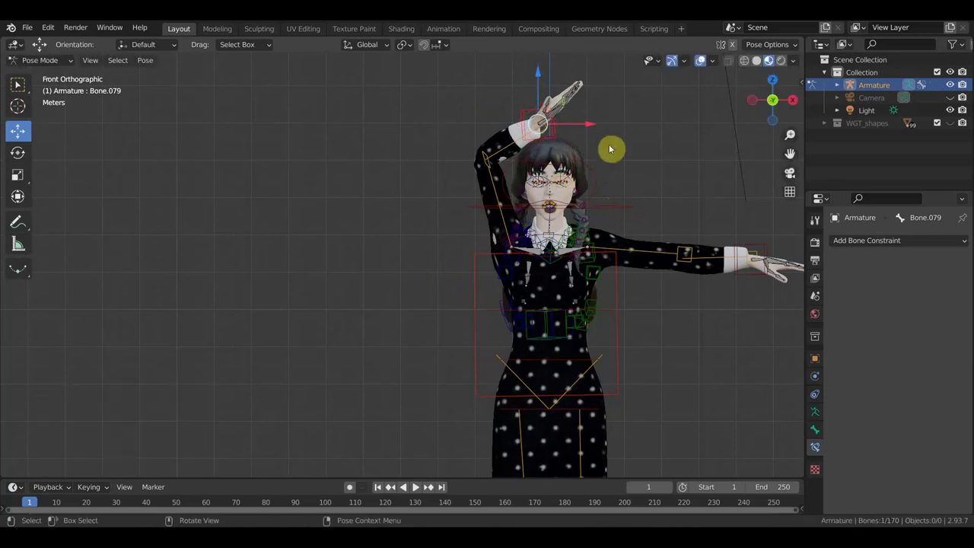
pyautogui.hotkey('ctrl', 'z')
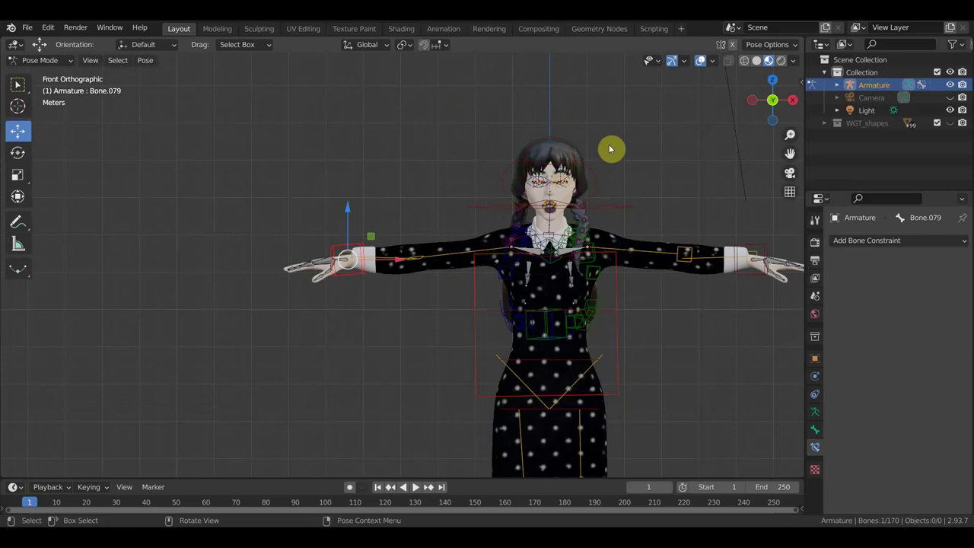
pyautogui.click(38, 60)
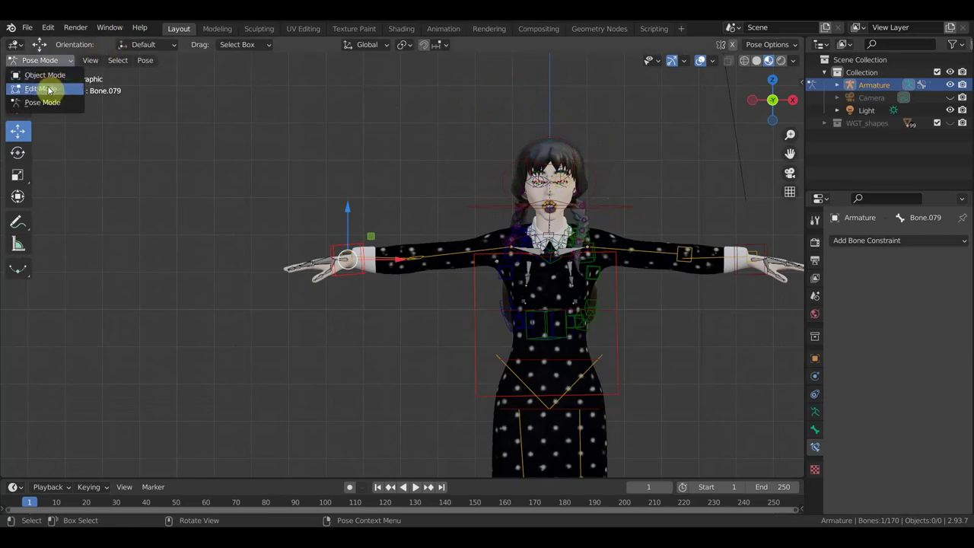
# In Edit Mode, clear the first wrist control bone's parent and re-parent it to the hand bone
pyautogui.click(49, 90)
pyautogui.scroll(1, 323, 198)
pyautogui.keyDown('shift'); pyautogui.moveTo(398, 226); pyautogui.dragTo(246, 198, button='middle'); pyautogui.keyUp('shift')
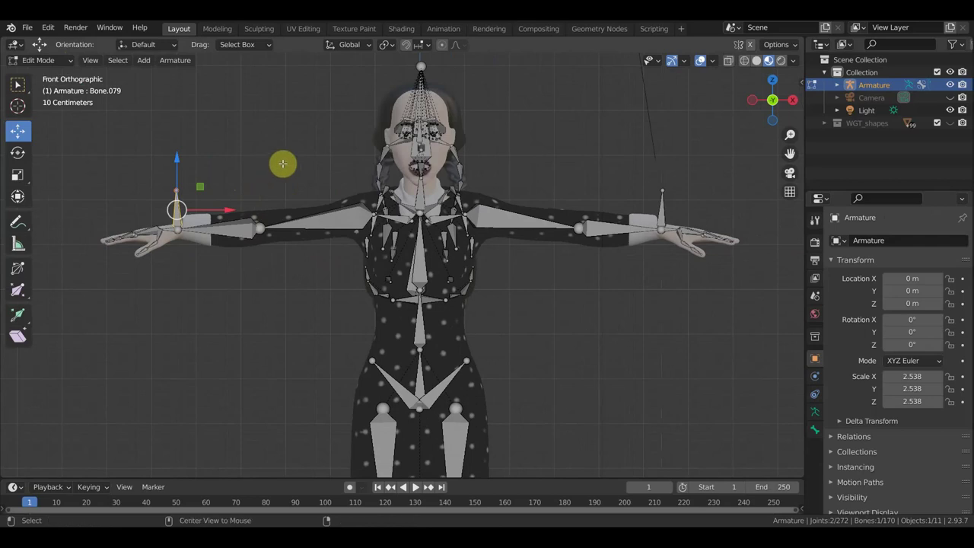
pyautogui.hotkey('alt', 'p')
pyautogui.click(272, 184)
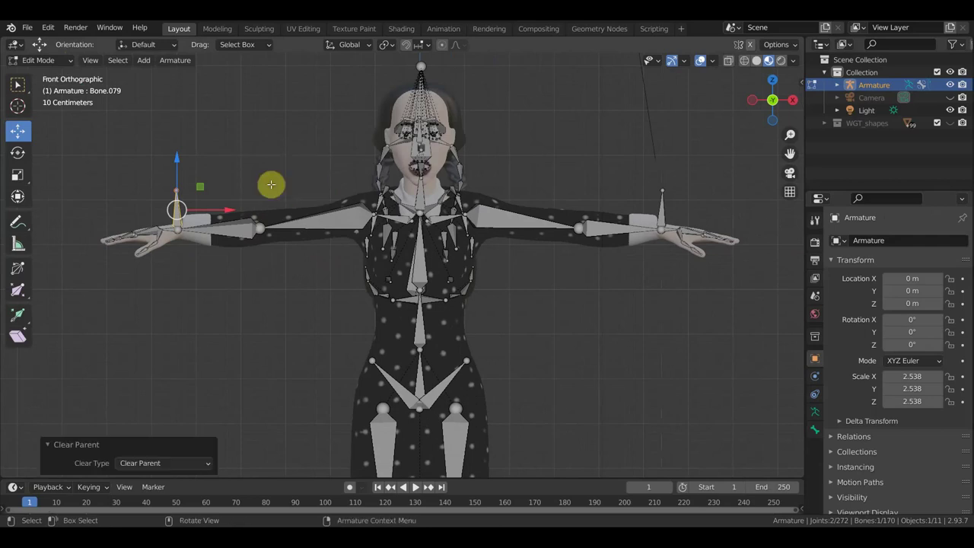
pyautogui.scroll(3, 257, 223)
pyautogui.keyDown('shift'); pyautogui.moveTo(257, 224); pyautogui.dragTo(666, 306, button='middle'); pyautogui.keyUp('shift')
pyautogui.scroll(3, 535, 310)
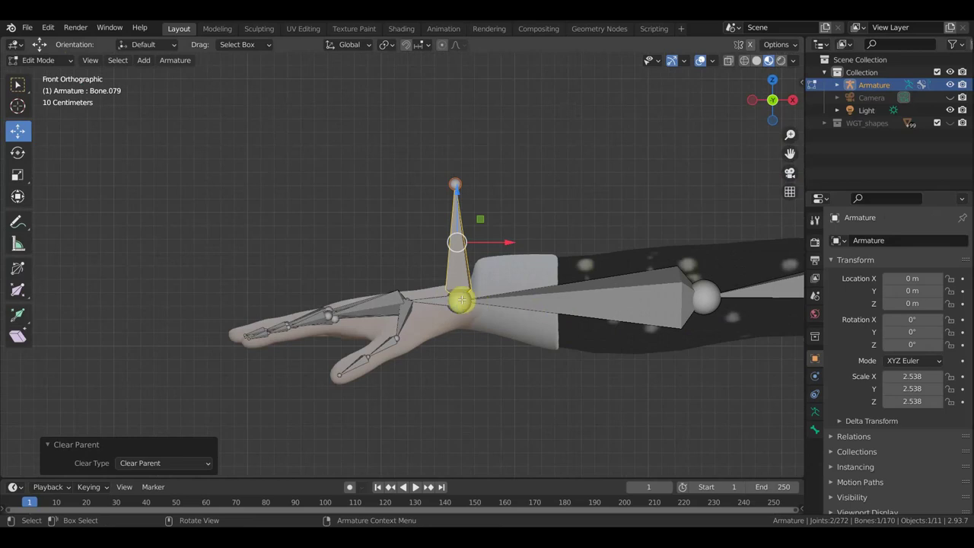
pyautogui.click(427, 299)
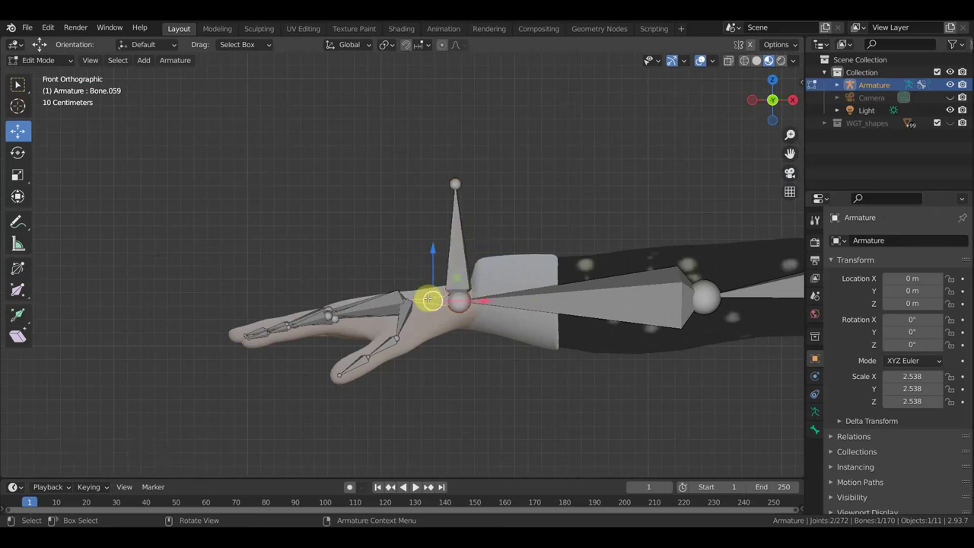
pyautogui.click(459, 270)
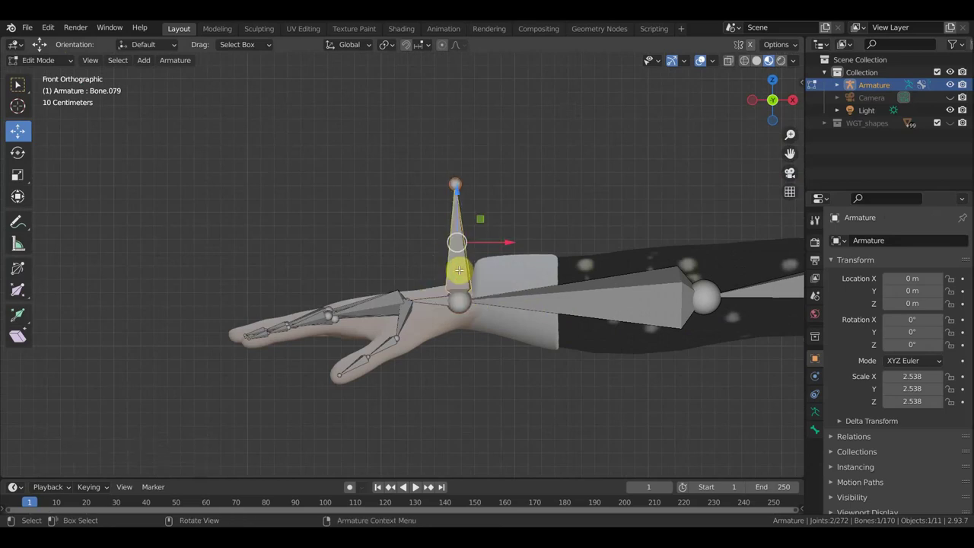
pyautogui.hotkey('ctrl', 'p')
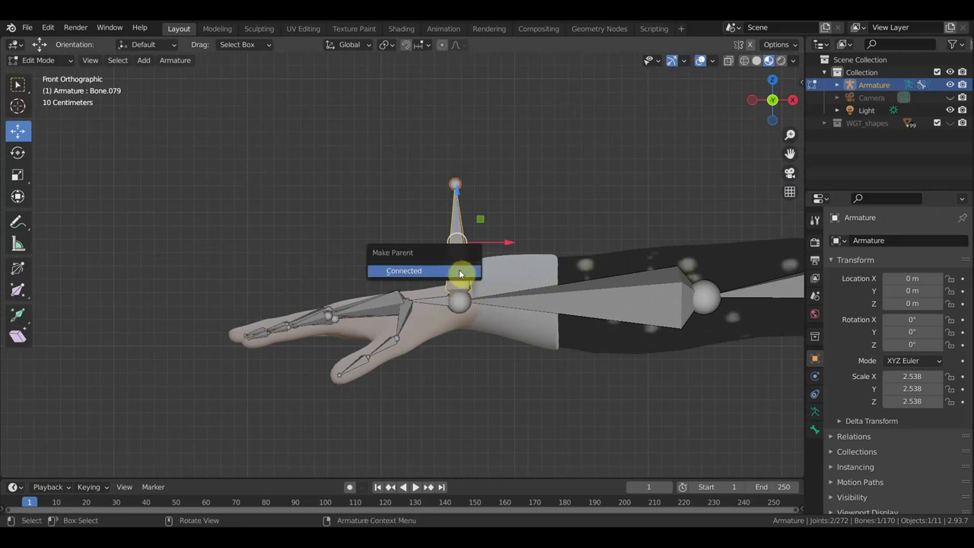
pyautogui.click(460, 271)
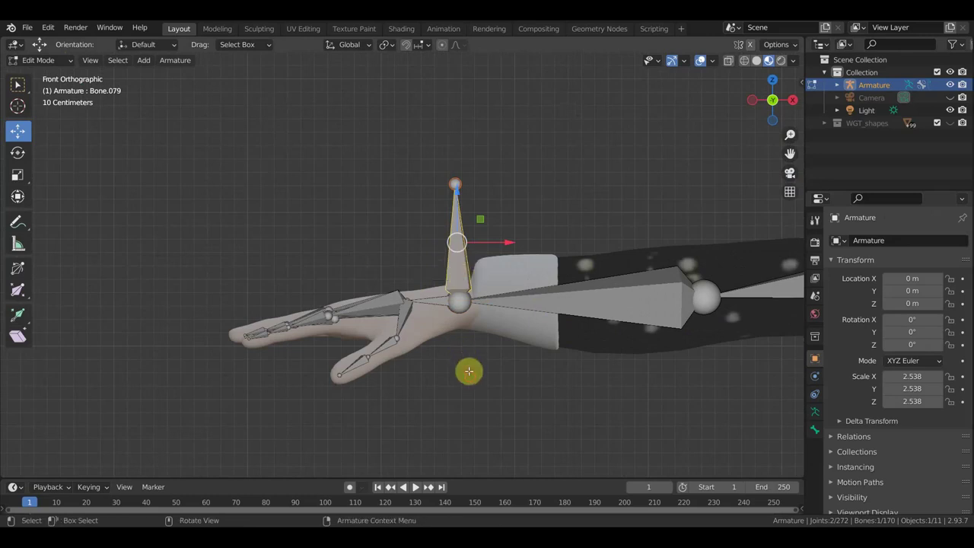
# On the other arm, clear the wrist control bone's parent and parent the hand bone with Keep Offset
pyautogui.scroll(-4, 469, 371)
pyautogui.keyDown('shift'); pyautogui.moveTo(563, 398); pyautogui.dragTo(114, 396, button='middle'); pyautogui.keyUp('shift')
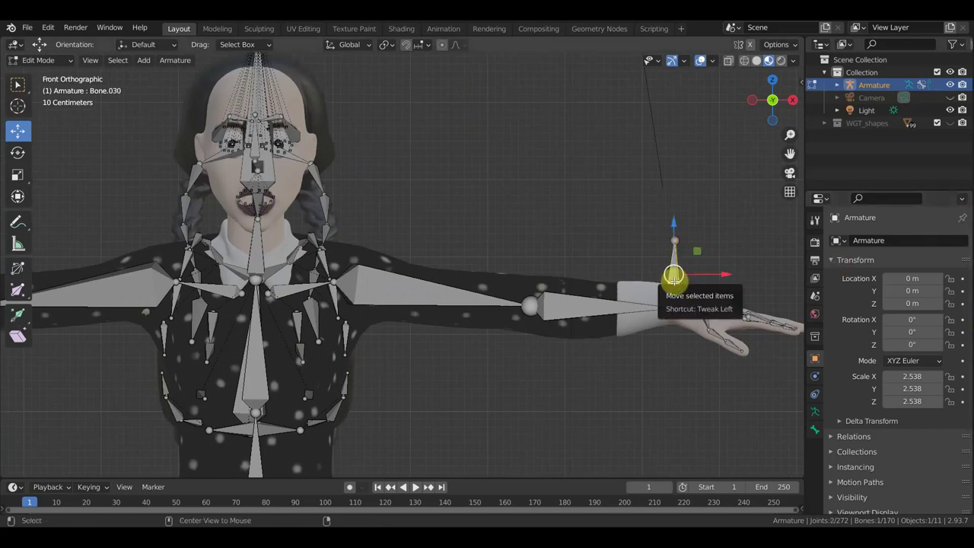
pyautogui.hotkey('alt', 'p')
pyautogui.click(672, 301)
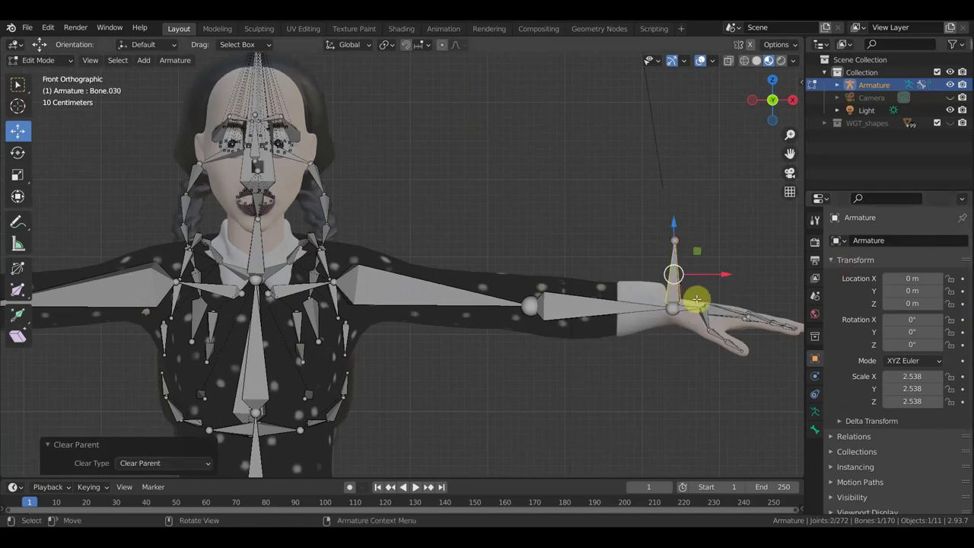
pyautogui.click(688, 306)
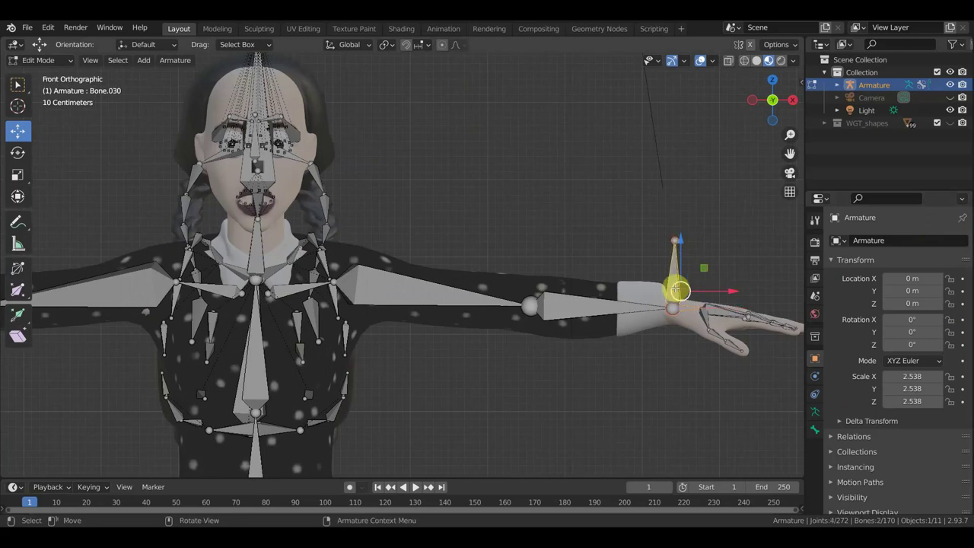
pyautogui.hotkey('ctrl', 'p')
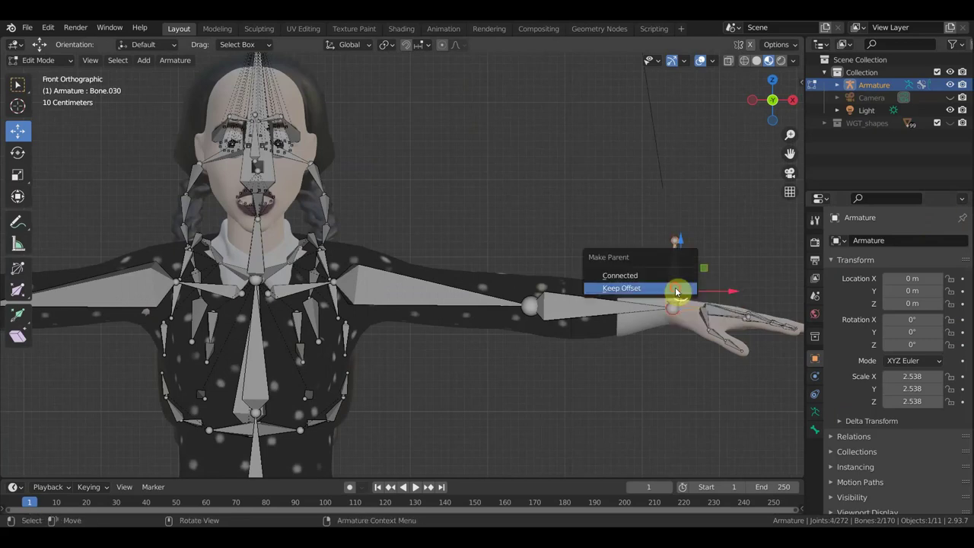
pyautogui.click(675, 292)
# Parent that wrist's vertical control bone to the hand bone using Keep Offset
pyautogui.scroll(-3, 587, 337)
pyautogui.scroll(5, 424, 321)
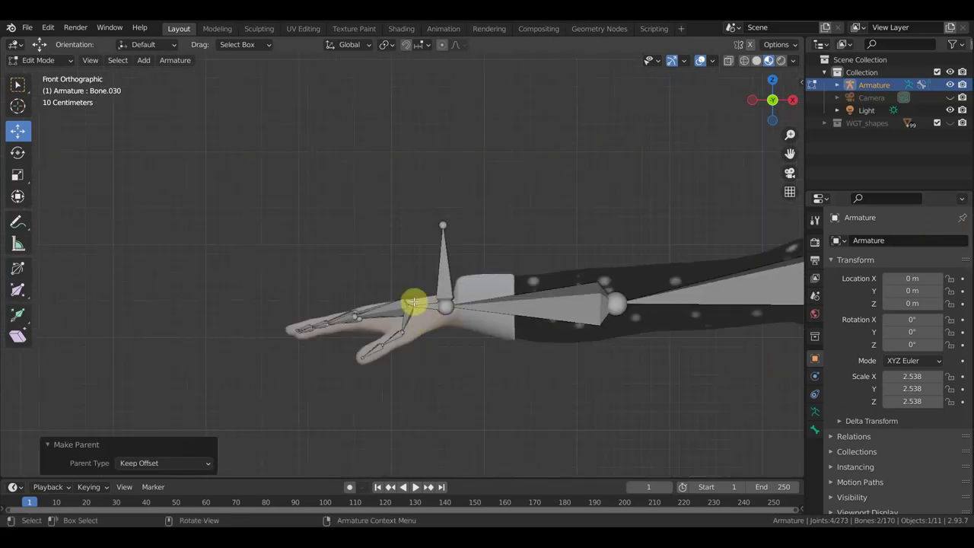
pyautogui.click(442, 280)
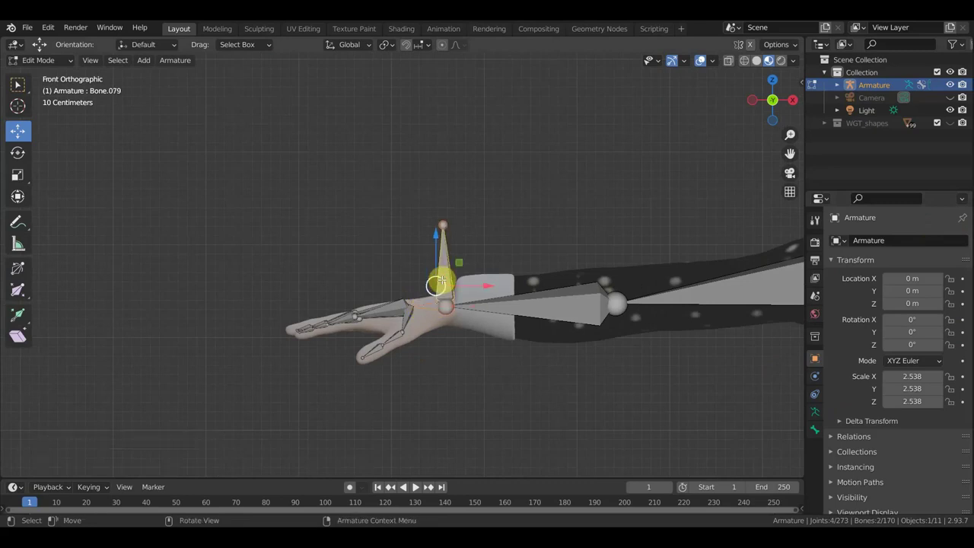
pyautogui.hotkey('ctrl', 'p')
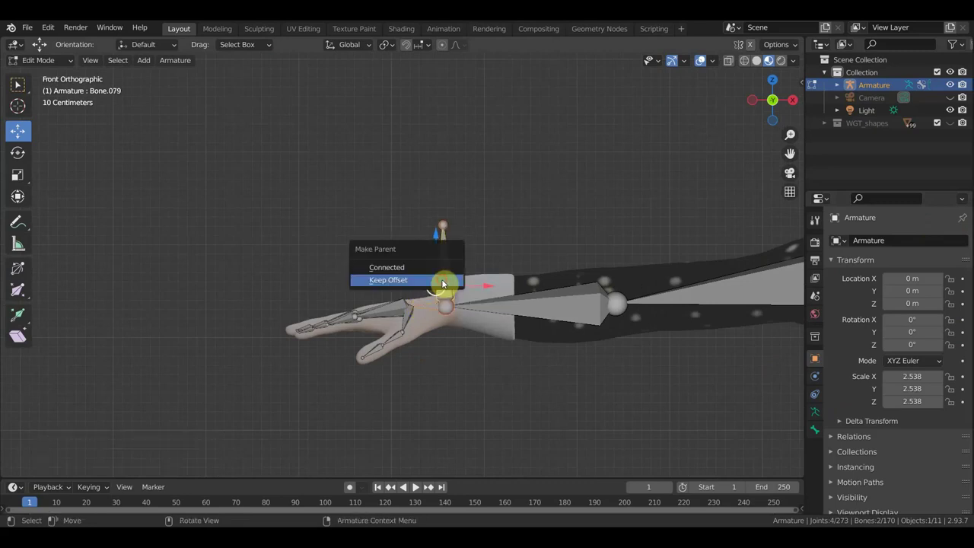
pyautogui.click(442, 280)
pyautogui.scroll(-2, 457, 283)
pyautogui.scroll(-2, 528, 322)
pyautogui.moveTo(528, 321)
pyautogui.keyDown('shift'); pyautogui.mouseDown(button='middle')
pyautogui.moveTo(370, 332)
pyautogui.moveTo(329, 308)
pyautogui.mouseUp(button='middle'); pyautogui.keyUp('shift')
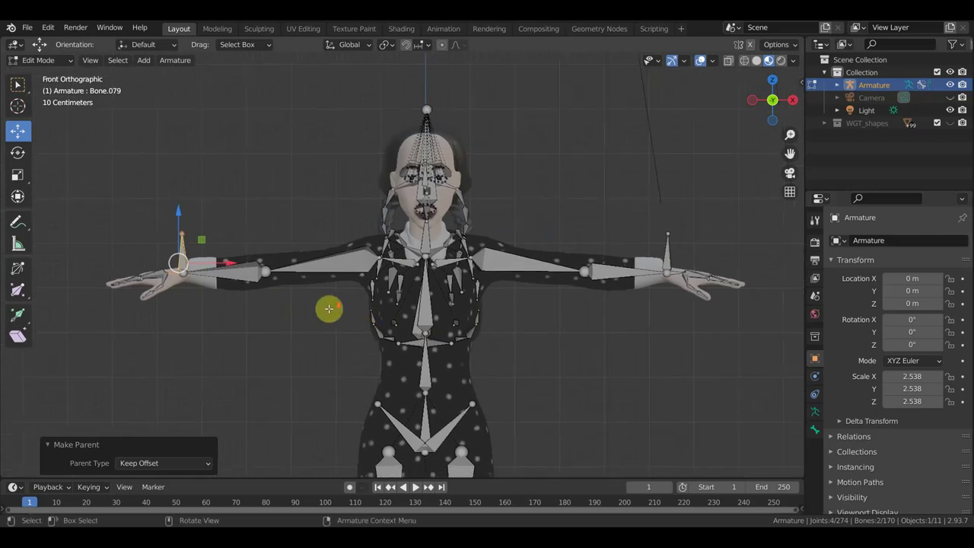
pyautogui.scroll(-1, 328, 308)
pyautogui.keyDown('shift'); pyautogui.moveTo(404, 348); pyautogui.dragTo(522, 190, button='middle'); pyautogui.keyUp('shift')
# Show the Bone properties and inspect both foot bones, including Bone.083
pyautogui.scroll(2, 581, 254)
pyautogui.moveTo(581, 254)
pyautogui.mouseDown(button='middle')
pyautogui.moveTo(530, 337)
pyautogui.moveTo(597, 349)
pyautogui.moveTo(532, 239)
pyautogui.moveTo(498, 239)
pyautogui.mouseUp(button='middle')
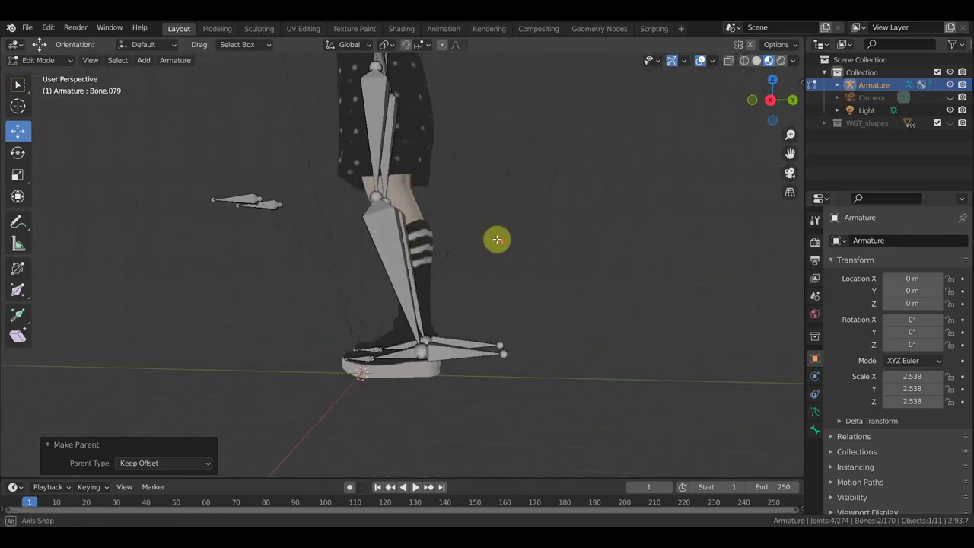
pyautogui.click(456, 353)
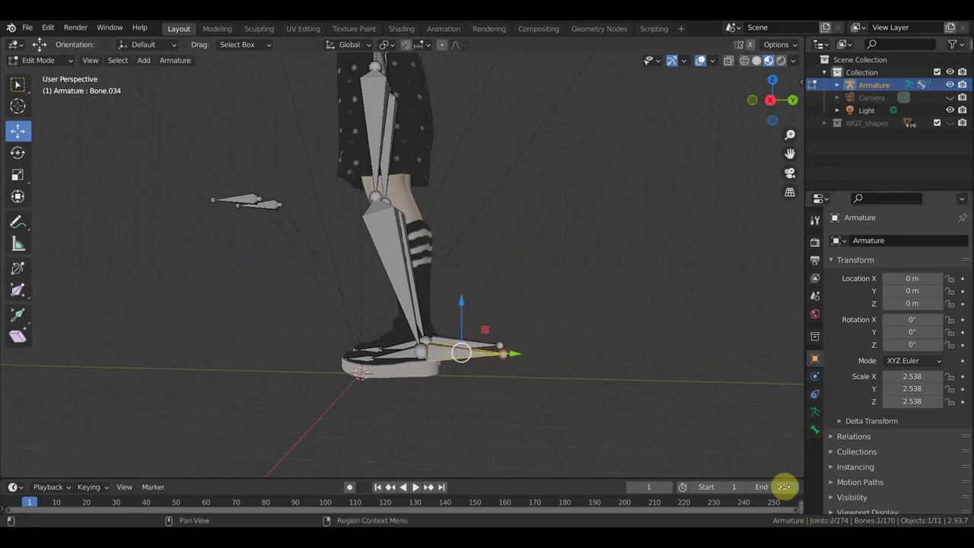
pyautogui.click(814, 431)
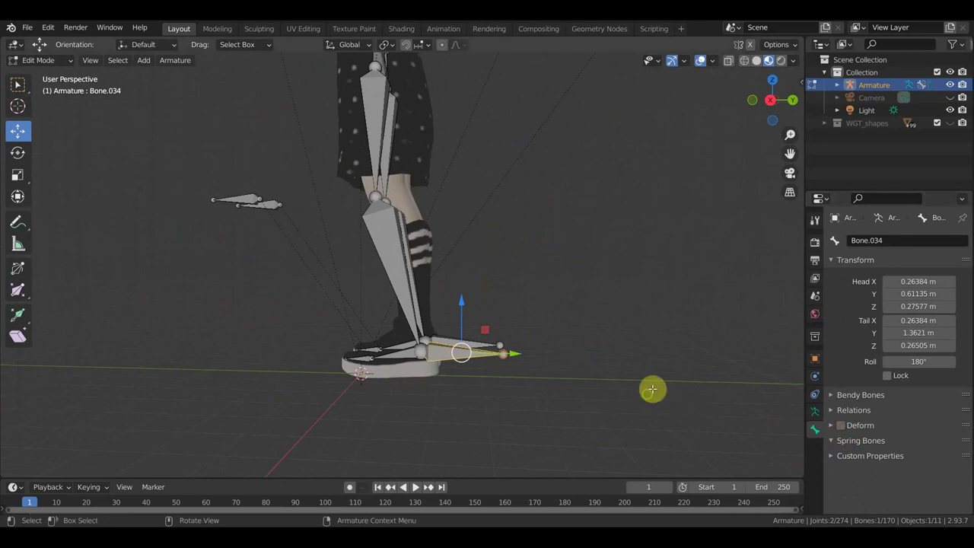
pyautogui.moveTo(652, 391); pyautogui.dragTo(517, 382, button='middle')
pyautogui.click(442, 349)
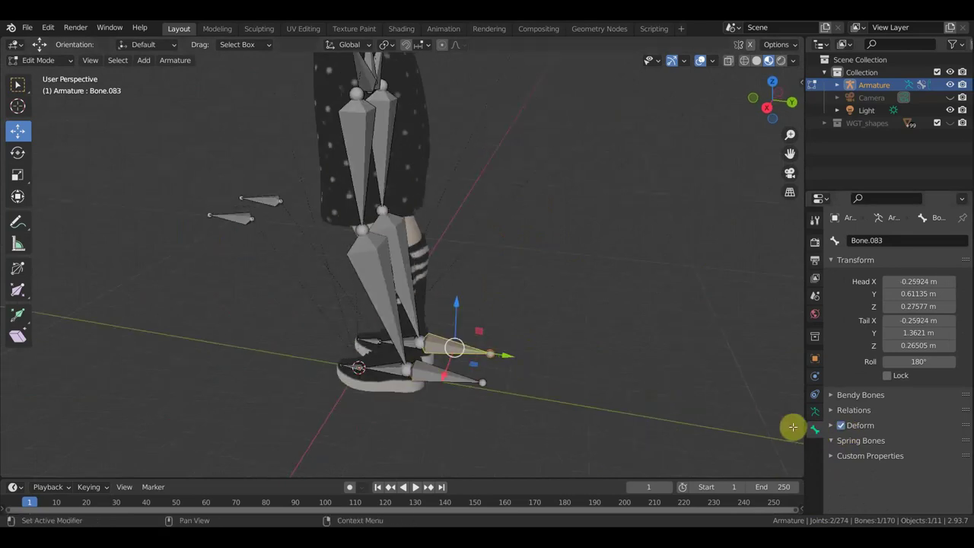
# Select arm bone Bone.030 and its mirrored counterpart, then frame the whole character from the front
pyautogui.keyDown('shift'); pyautogui.moveTo(607, 285); pyautogui.dragTo(607, 74, button='middle'); pyautogui.keyUp('shift')
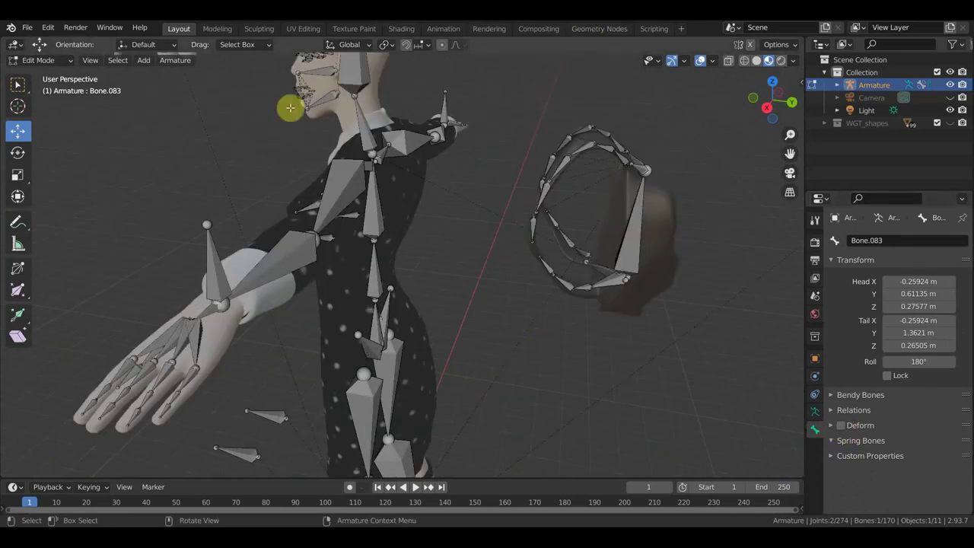
pyautogui.click(213, 262)
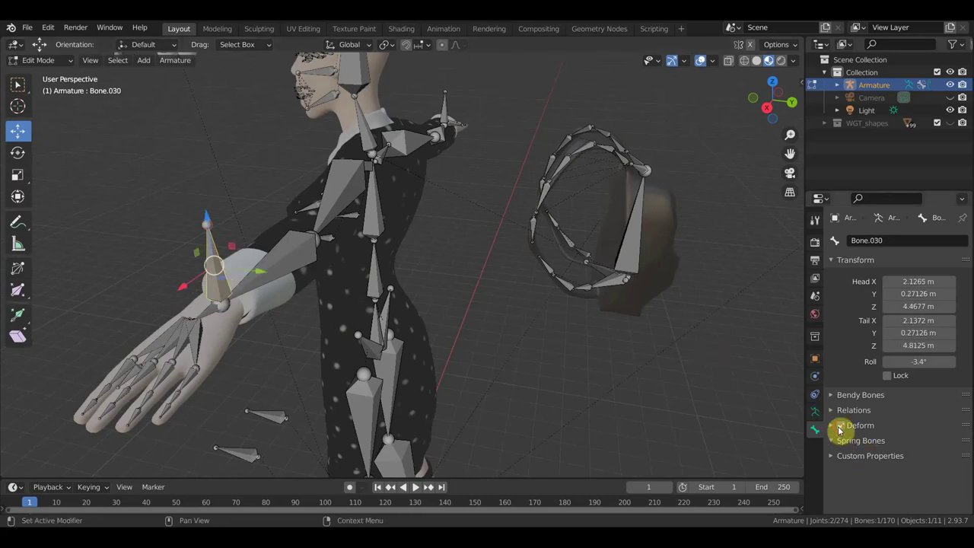
pyautogui.moveTo(746, 366); pyautogui.dragTo(411, 213, button='middle')
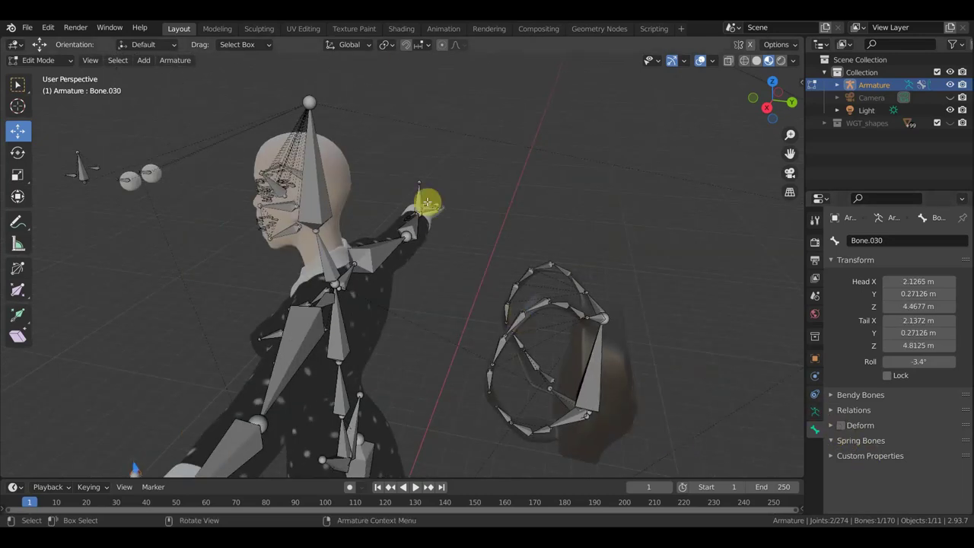
pyautogui.hotkey('ctrl', 'shift', 'm')
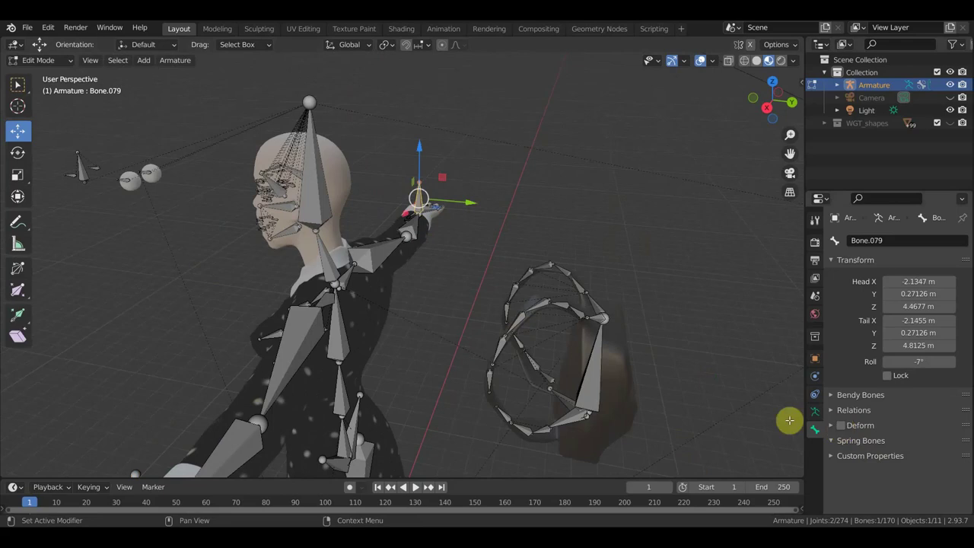
pyautogui.keyDown('alt'); pyautogui.moveTo(788, 420); pyautogui.dragTo(656, 321, button='middle'); pyautogui.keyUp('alt')
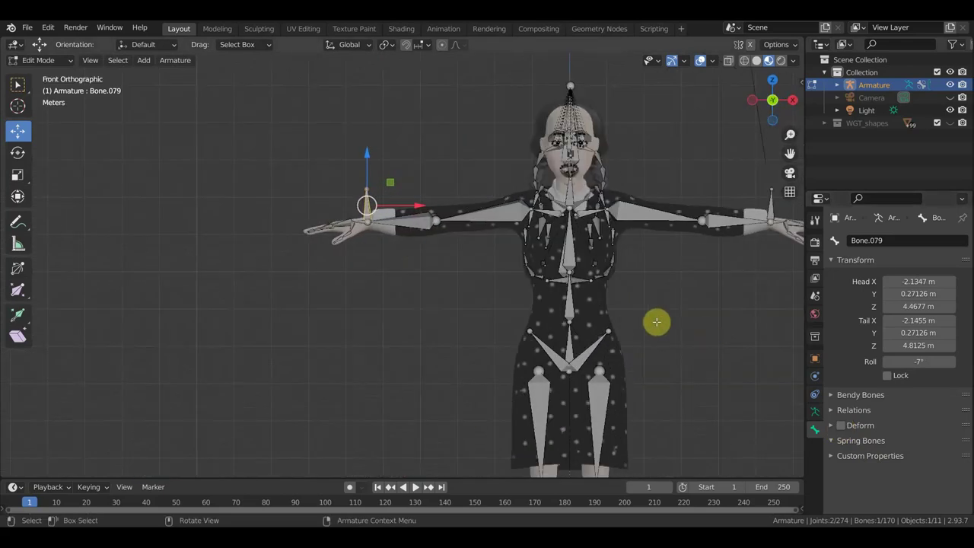
pyautogui.press('Home')
# Switch to Pose Mode and raise the hand control above the head, rotating it
pyautogui.click(34, 61)
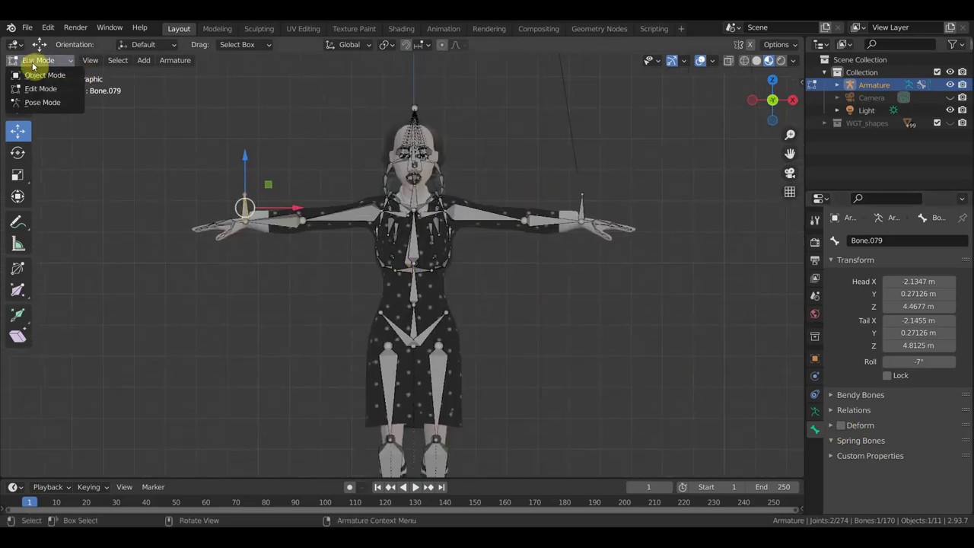
pyautogui.click(42, 102)
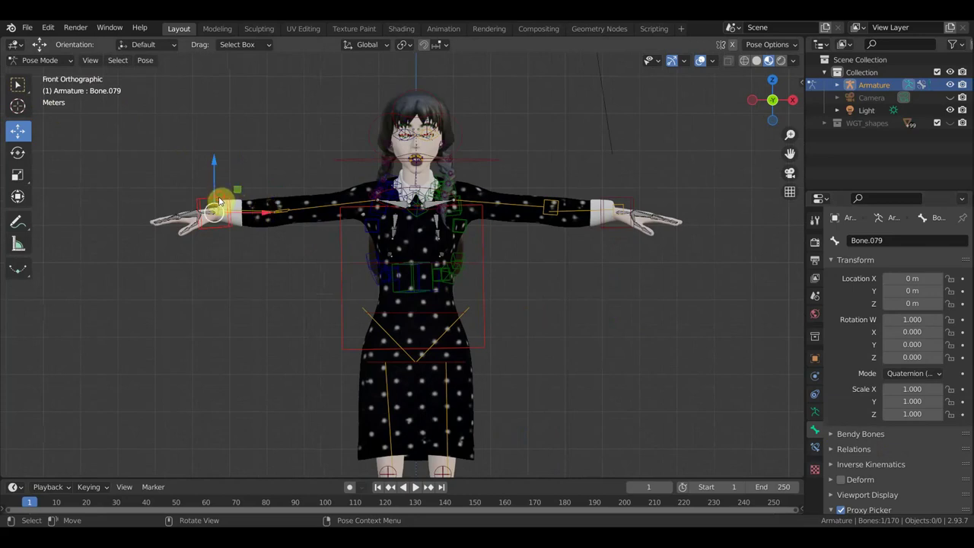
pyautogui.press('g')
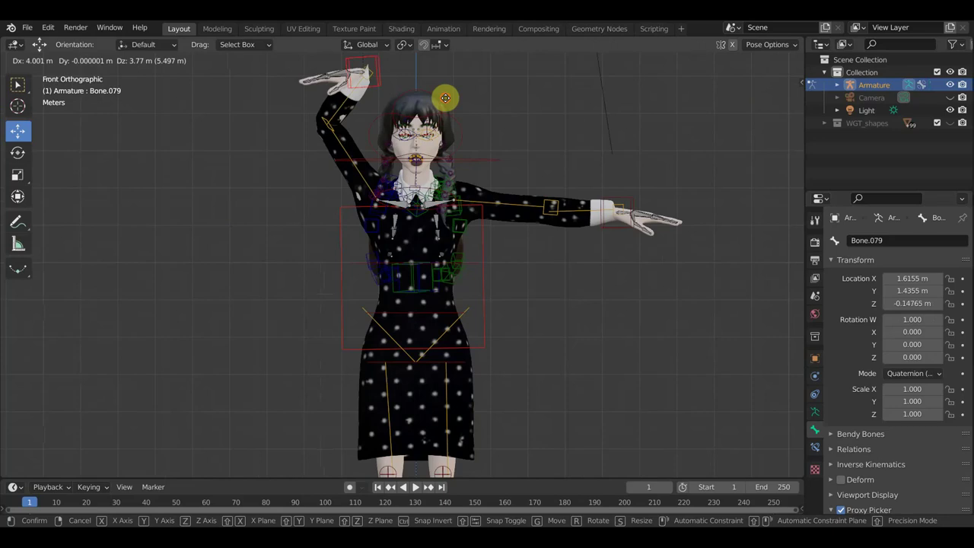
pyautogui.click(445, 97)
pyautogui.press('r')
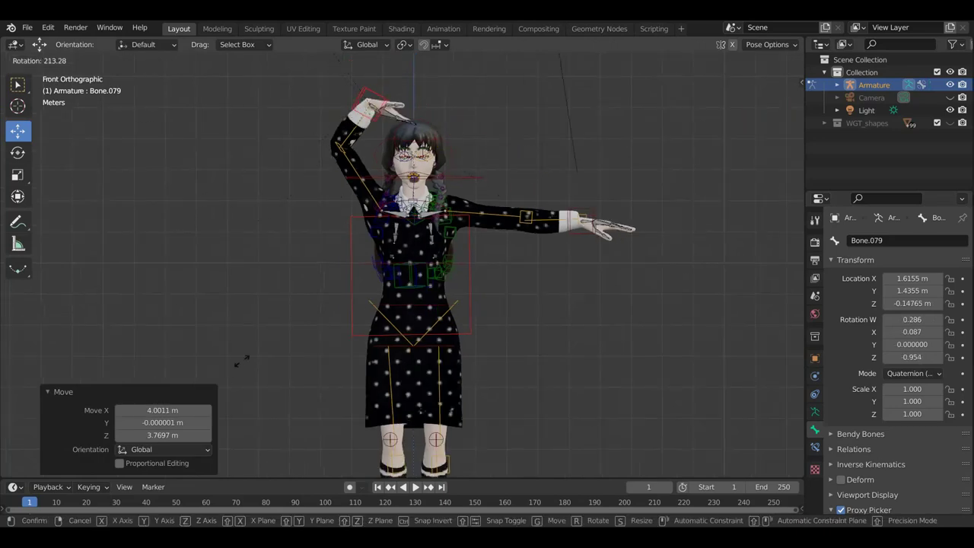
pyautogui.click(220, 409)
# Return to the front view and clear the hand control's rotation back to the T-pose
pyautogui.moveTo(484, 398)
pyautogui.mouseDown(button='middle')
pyautogui.moveTo(642, 424)
pyautogui.moveTo(476, 418)
pyautogui.moveTo(376, 394)
pyautogui.moveTo(473, 403)
pyautogui.moveTo(556, 370)
pyautogui.moveTo(482, 365)
pyautogui.mouseUp(button='middle')
pyautogui.scroll(4, 473, 403)
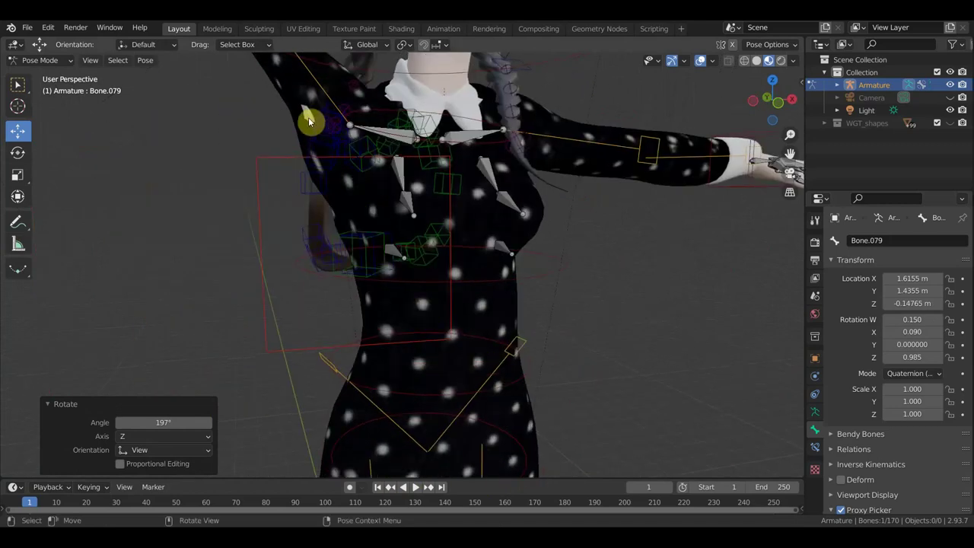
pyautogui.press('KP_1')
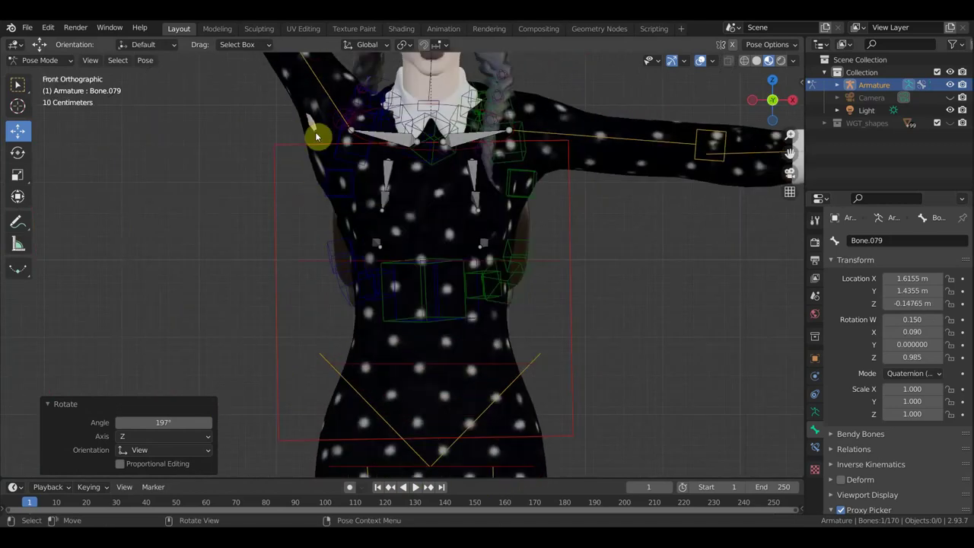
pyautogui.scroll(-2, 323, 143)
pyautogui.scroll(-2, 332, 156)
pyautogui.scroll(-1, 346, 173)
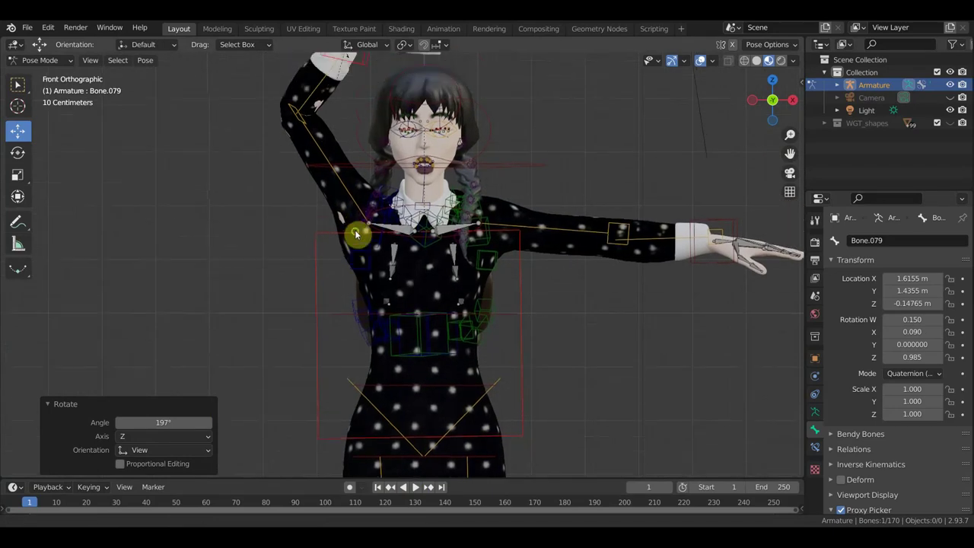
pyautogui.keyDown('shift'); pyautogui.moveTo(355, 234); pyautogui.dragTo(375, 221, button='middle'); pyautogui.keyUp('shift')
pyautogui.scroll(-2, 362, 236)
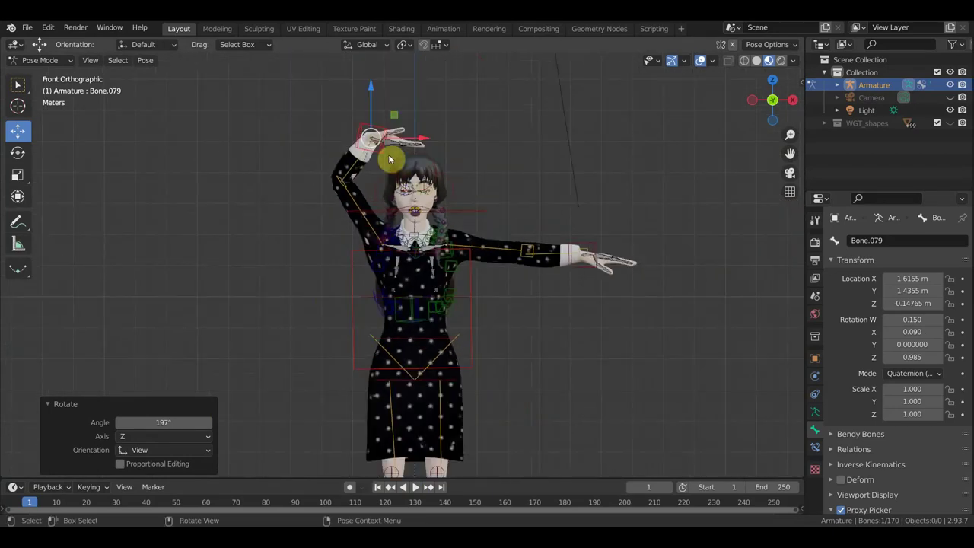
pyautogui.hotkey('alt', 'r')
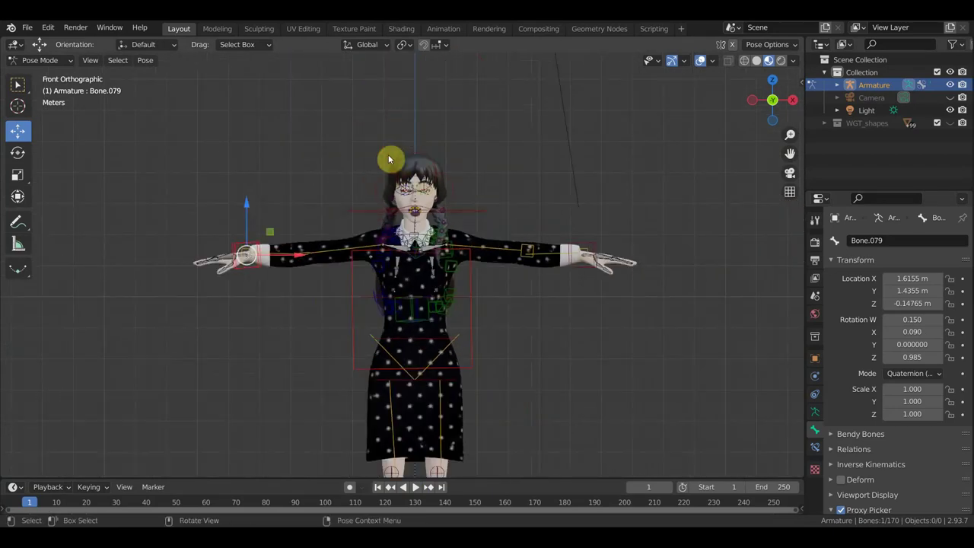
# Select foot control Bone.034 and, in right side view, lift the foot up and back
pyautogui.keyDown('shift'); pyautogui.moveTo(459, 239); pyautogui.dragTo(504, 137, button='middle'); pyautogui.keyUp('shift')
pyautogui.moveTo(497, 218)
pyautogui.mouseDown(button='middle')
pyautogui.moveTo(360, 278)
pyautogui.moveTo(341, 269)
pyautogui.mouseUp(button='middle')
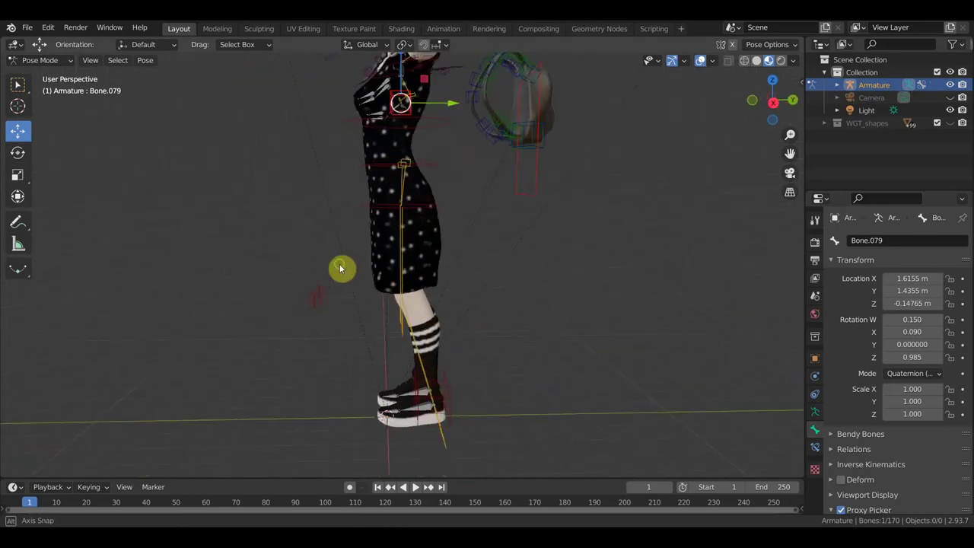
pyautogui.click(454, 393)
pyautogui.press('KP_3')
pyautogui.press('g')
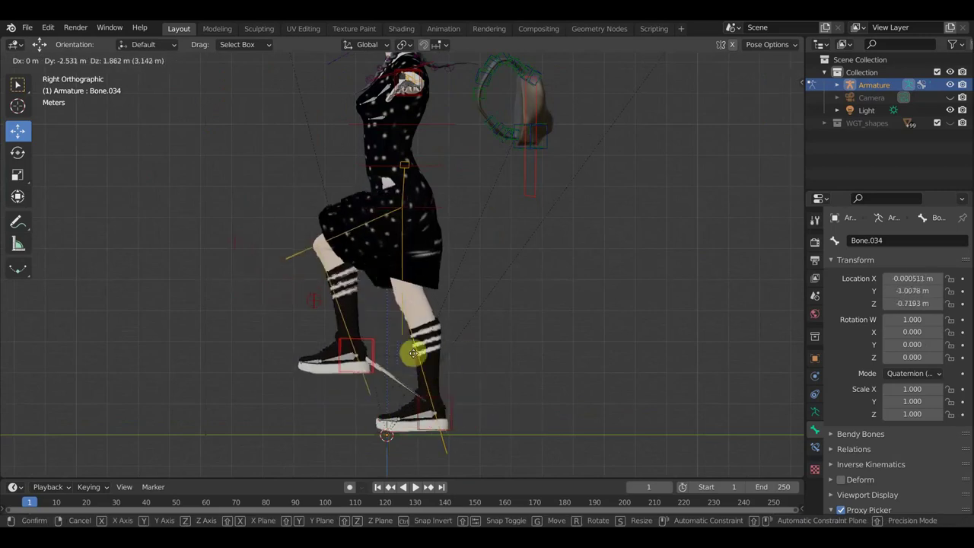
pyautogui.click(425, 349)
# Orbit around the raised leg to inspect the bend from the front and side
pyautogui.scroll(3, 452, 358)
pyautogui.moveTo(452, 358)
pyautogui.mouseDown(button='middle')
pyautogui.moveTo(572, 352)
pyautogui.moveTo(466, 303)
pyautogui.moveTo(495, 300)
pyautogui.moveTo(428, 293)
pyautogui.moveTo(450, 298)
pyautogui.moveTo(407, 318)
pyautogui.moveTo(439, 358)
pyautogui.moveTo(548, 354)
pyautogui.moveTo(595, 328)
pyautogui.moveTo(572, 270)
pyautogui.moveTo(573, 326)
pyautogui.moveTo(544, 367)
pyautogui.moveTo(418, 377)
pyautogui.moveTo(426, 387)
pyautogui.moveTo(350, 359)
pyautogui.moveTo(348, 413)
pyautogui.moveTo(430, 342)
pyautogui.moveTo(487, 321)
pyautogui.moveTo(515, 291)
pyautogui.moveTo(504, 293)
pyautogui.mouseUp(button='middle')
pyautogui.scroll(3, 348, 369)
pyautogui.scroll(2, 503, 293)
pyautogui.scroll(-2, 526, 358)
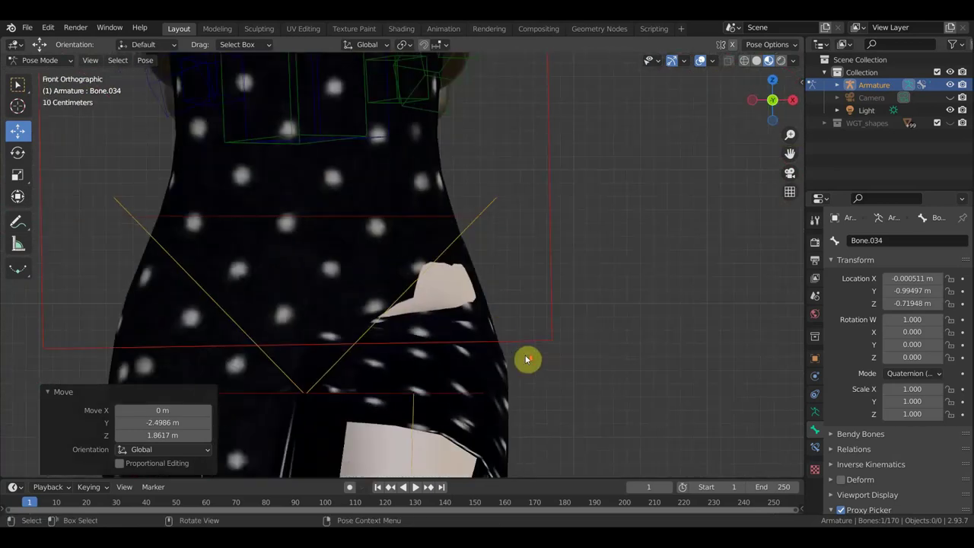
pyautogui.scroll(-2, 524, 375)
pyautogui.scroll(-2, 524, 379)
pyautogui.scroll(-2, 449, 392)
pyautogui.moveTo(449, 393)
pyautogui.mouseDown(button='middle')
pyautogui.moveTo(497, 393)
pyautogui.moveTo(426, 369)
pyautogui.moveTo(194, 375)
pyautogui.moveTo(142, 365)
pyautogui.moveTo(264, 383)
pyautogui.moveTo(322, 370)
pyautogui.mouseUp(button='middle')
pyautogui.moveTo(434, 326)
pyautogui.mouseDown(button='middle')
pyautogui.moveTo(548, 325)
pyautogui.moveTo(379, 347)
pyautogui.moveTo(481, 345)
pyautogui.mouseUp(button='middle')
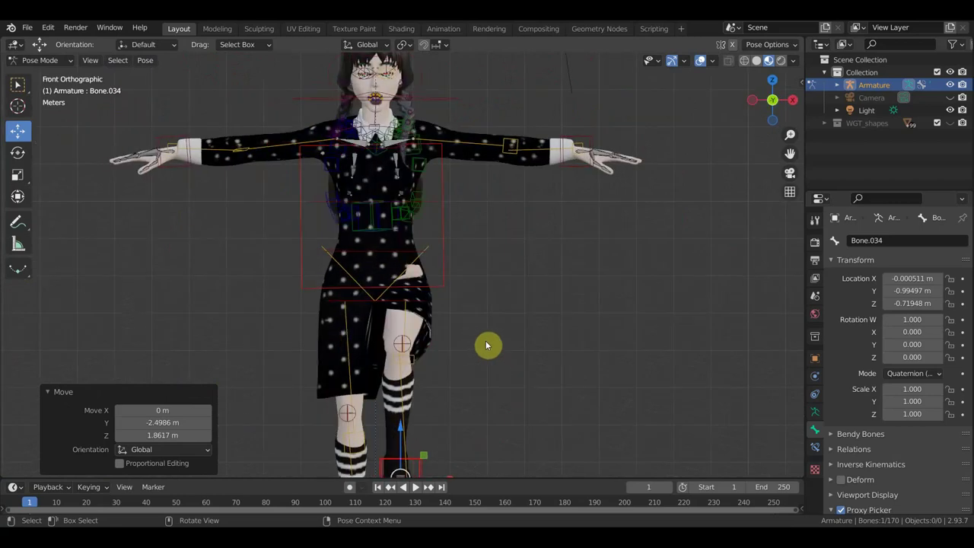
# Reset the foot control's location to 0 m and deselect all bones
pyautogui.hotkey('alt', 'g')
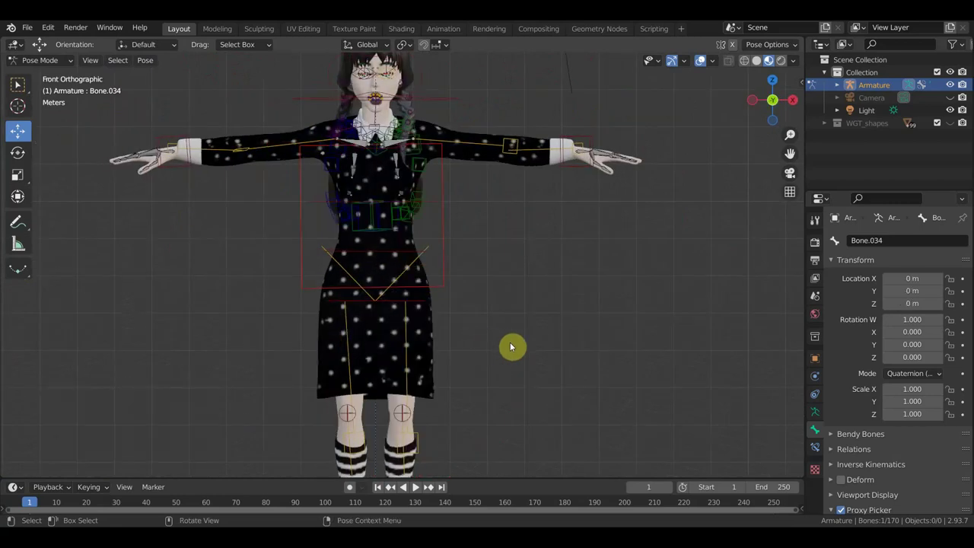
pyautogui.scroll(-1, 512, 347)
pyautogui.scroll(-1, 570, 328)
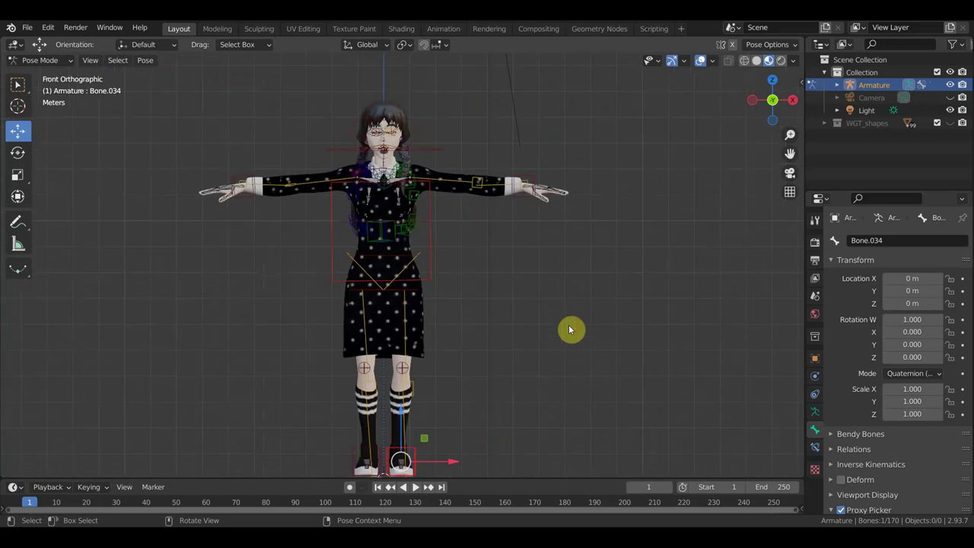
pyautogui.scroll(-1, 579, 320)
pyautogui.keyDown('shift'); pyautogui.moveTo(434, 282); pyautogui.dragTo(456, 332, button='middle'); pyautogui.keyUp('shift')
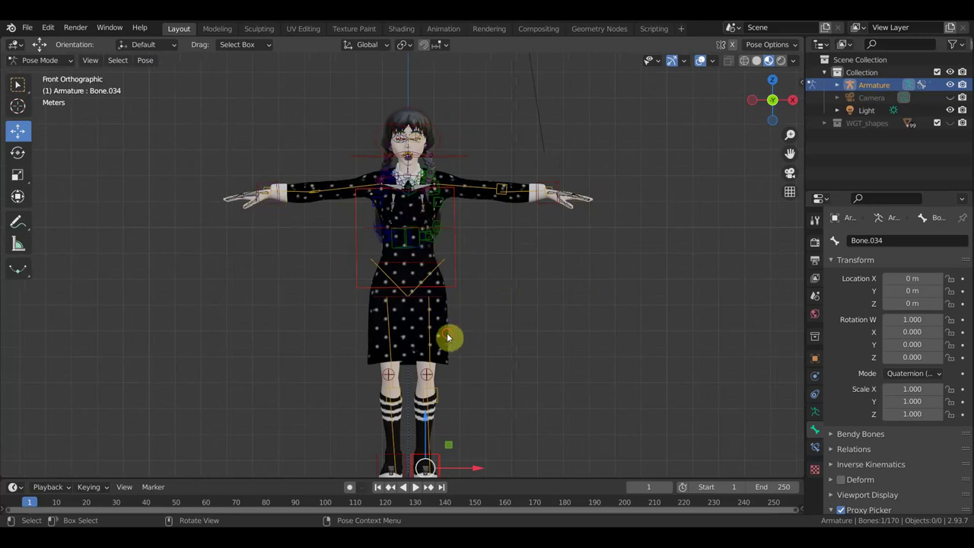
pyautogui.click(248, 226)
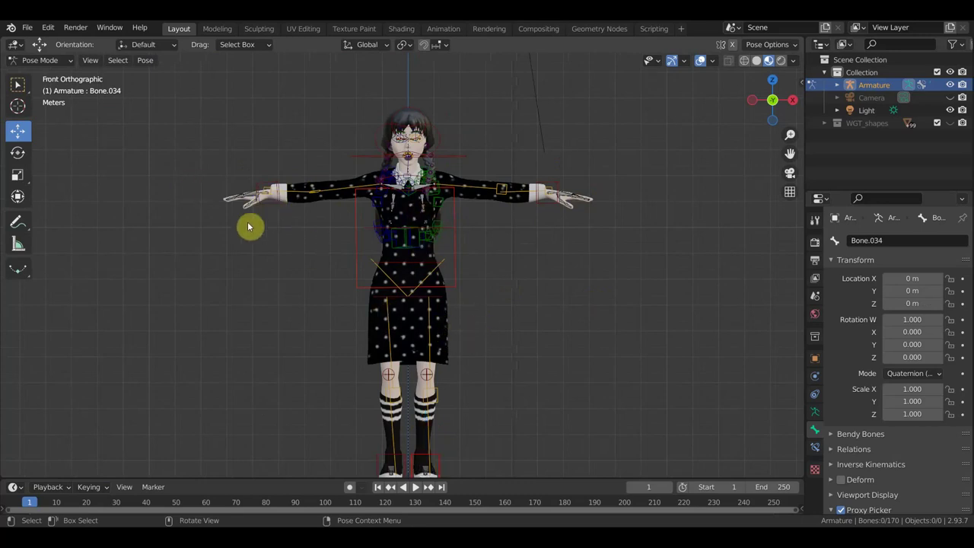
pyautogui.moveTo(436, 259); pyautogui.dragTo(301, 274, button='middle')
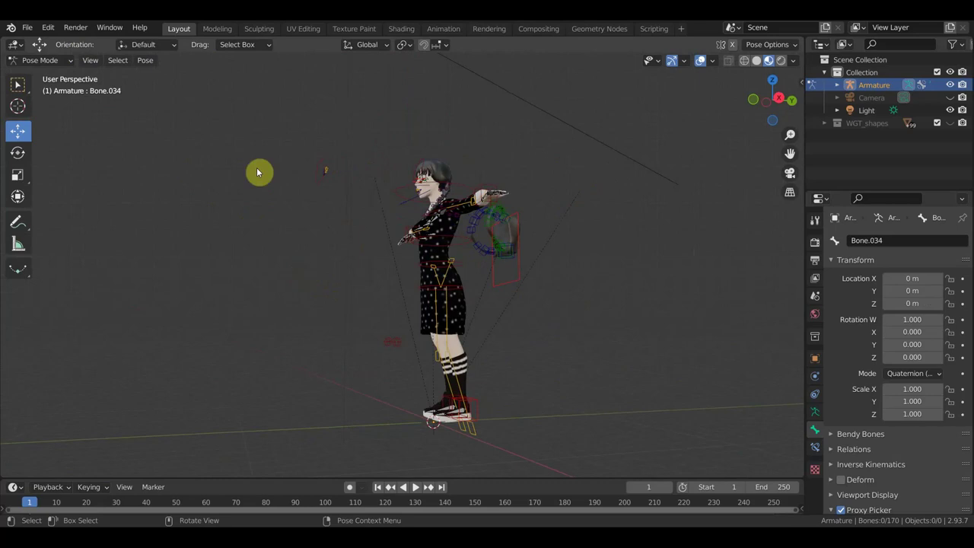
pyautogui.click(42, 60)
pyautogui.click(47, 71)
pyautogui.scroll(2, 270, 227)
pyautogui.moveTo(270, 227); pyautogui.dragTo(446, 293, button='middle')
pyautogui.click(460, 348)
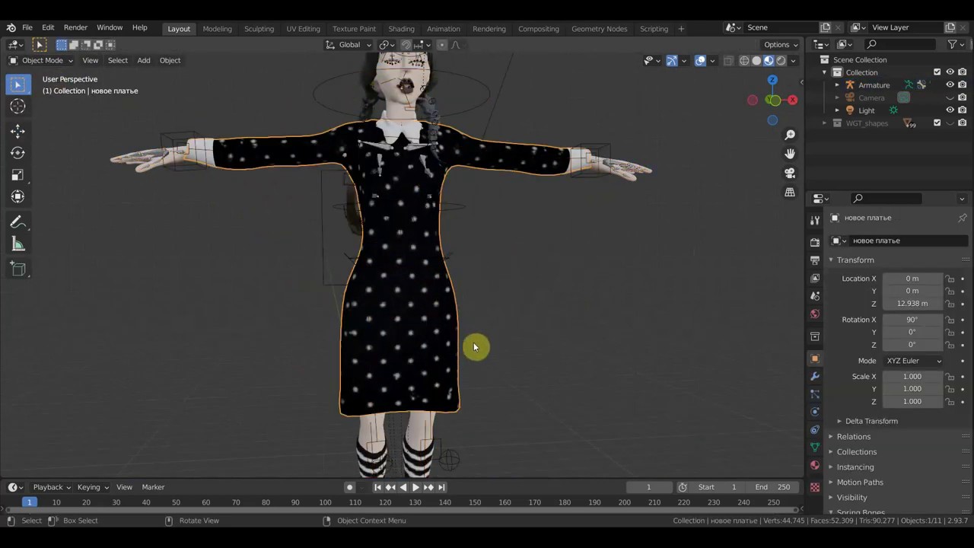
pyautogui.press('KP_1')
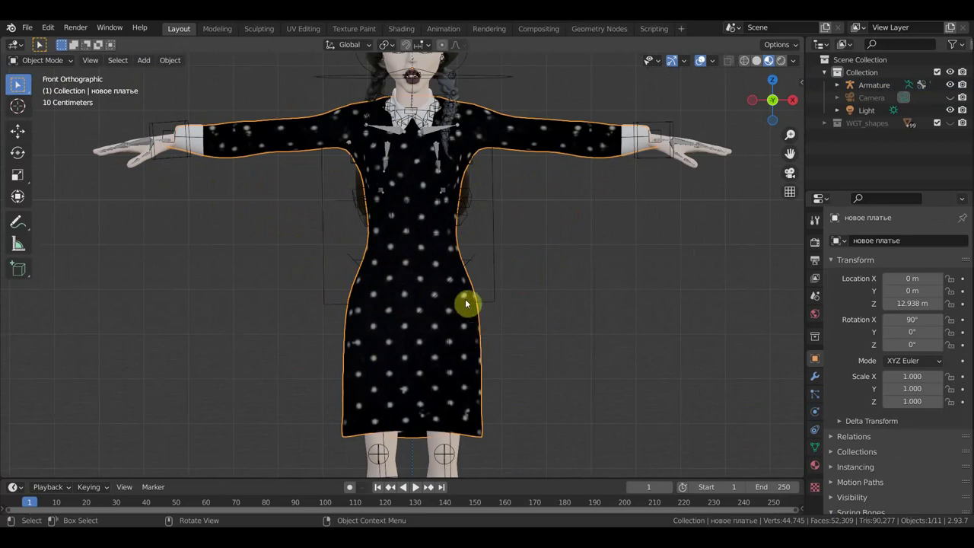
pyautogui.scroll(-1, 467, 304)
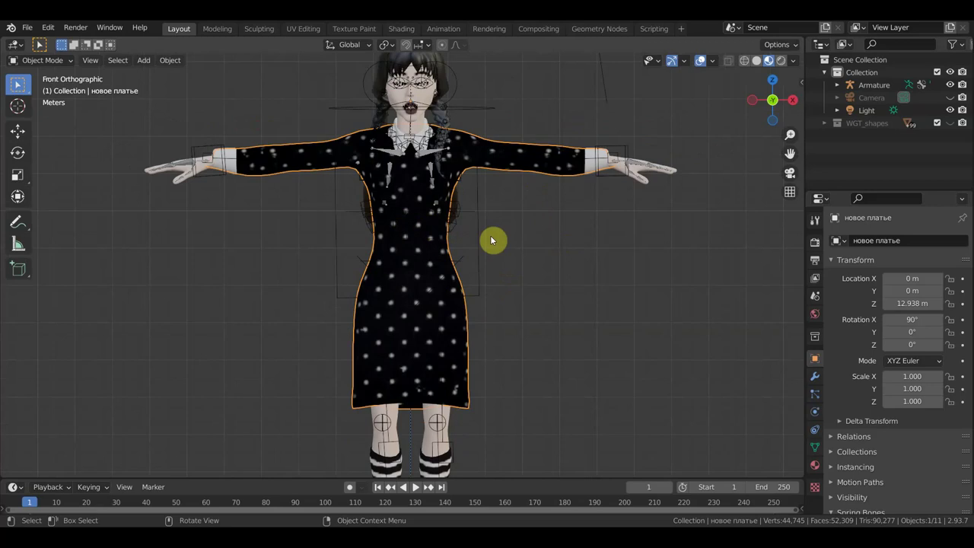
pyautogui.click(814, 412)
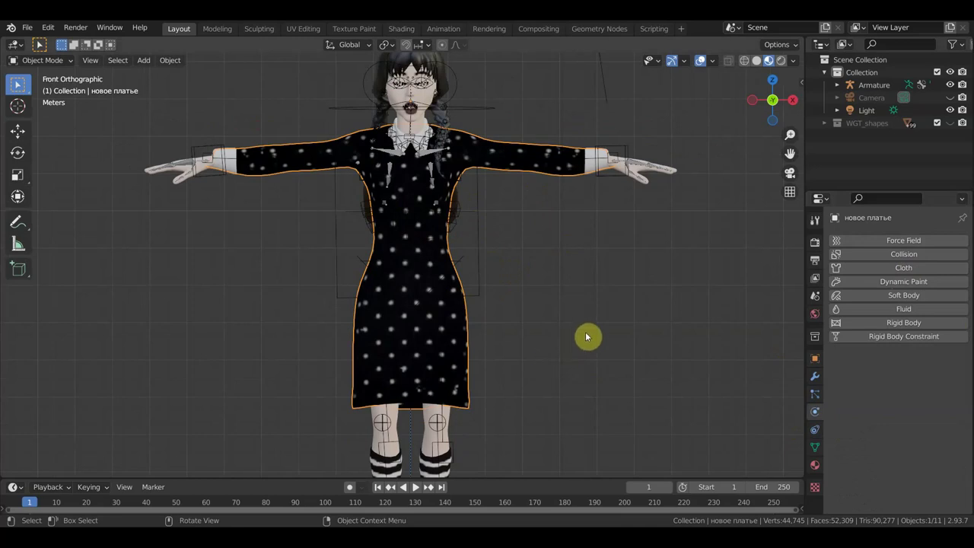
pyautogui.scroll(-2, 586, 335)
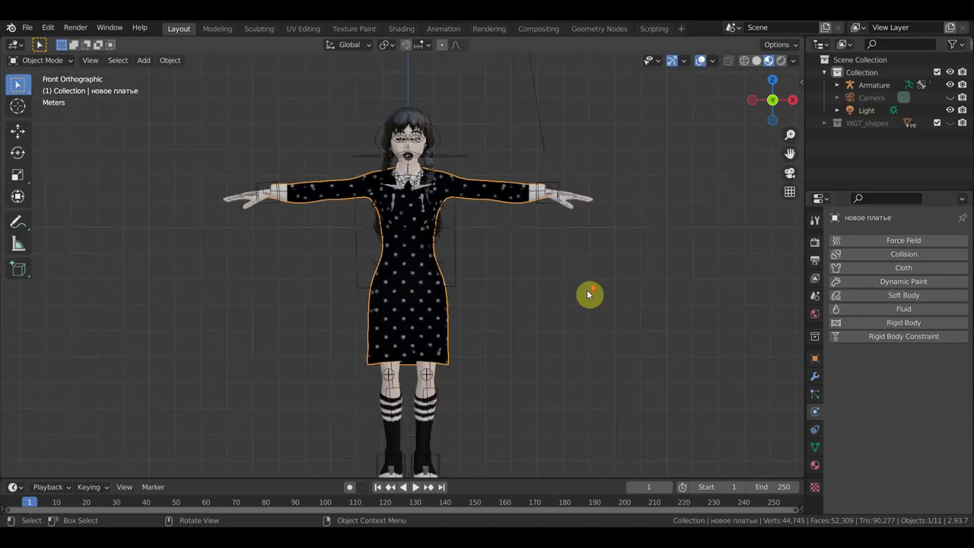
pyautogui.keyDown('shift'); pyautogui.moveTo(587, 293); pyautogui.dragTo(600, 264, button='middle'); pyautogui.keyUp('shift')
pyautogui.scroll(1, 598, 265)
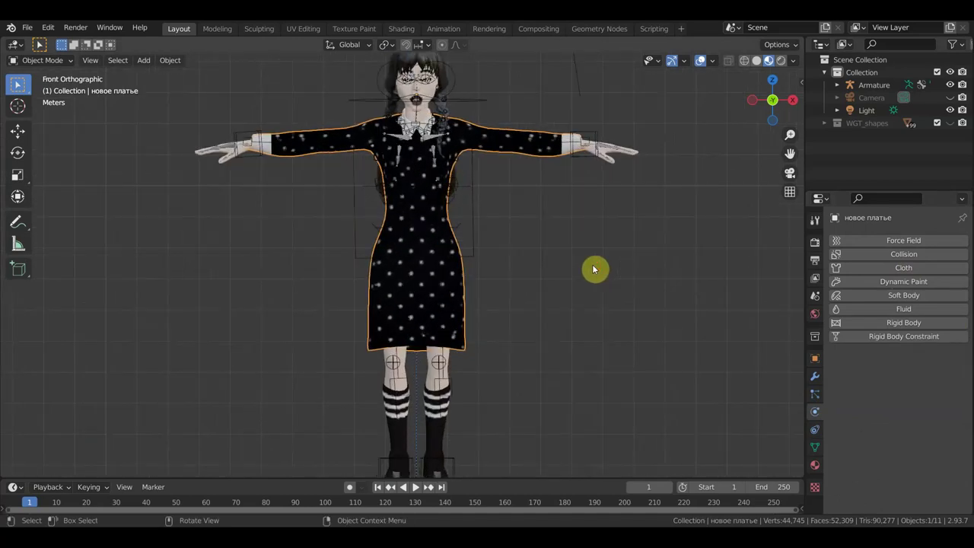
pyautogui.scroll(-1, 594, 269)
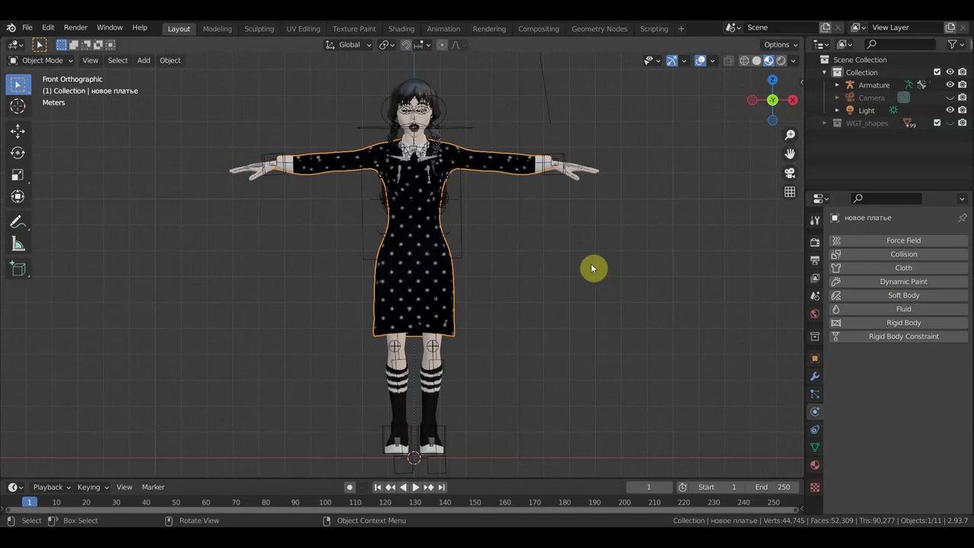
pyautogui.click(701, 60)
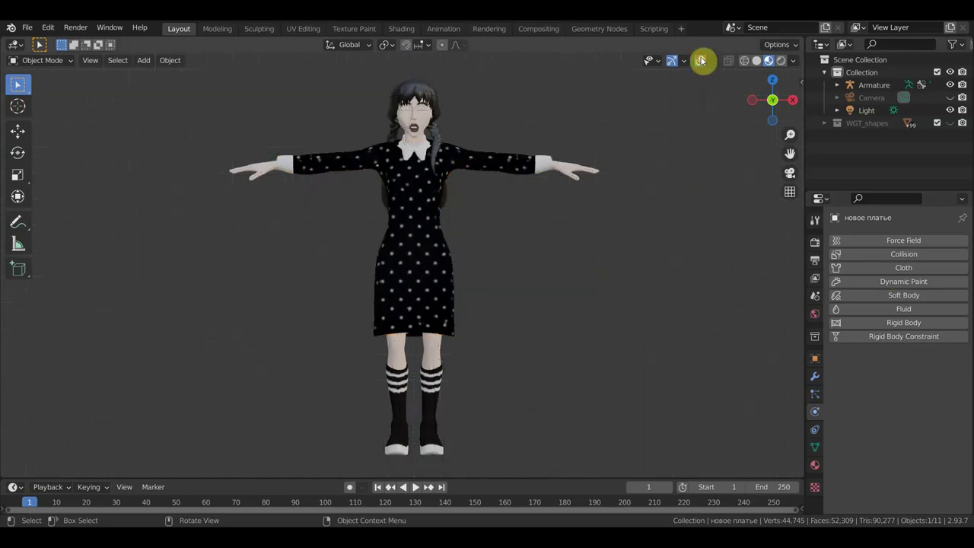
pyautogui.moveTo(641, 195)
pyautogui.mouseDown(button='middle')
pyautogui.moveTo(521, 251)
pyautogui.moveTo(425, 270)
pyautogui.mouseUp(button='middle')
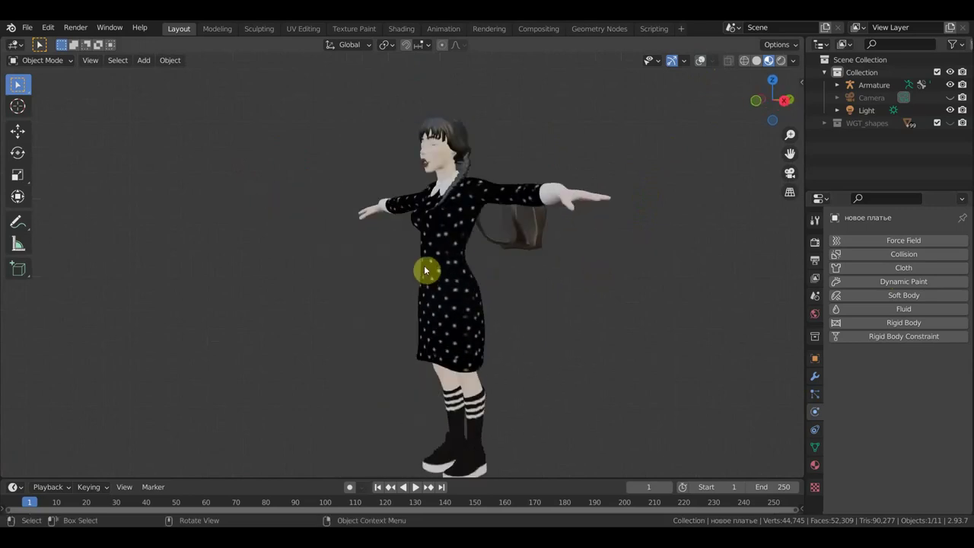
pyautogui.moveTo(510, 291)
pyautogui.keyDown('shift'); pyautogui.mouseDown(button='middle')
pyautogui.moveTo(530, 256)
pyautogui.moveTo(526, 266)
pyautogui.mouseUp(button='middle'); pyautogui.keyUp('shift')
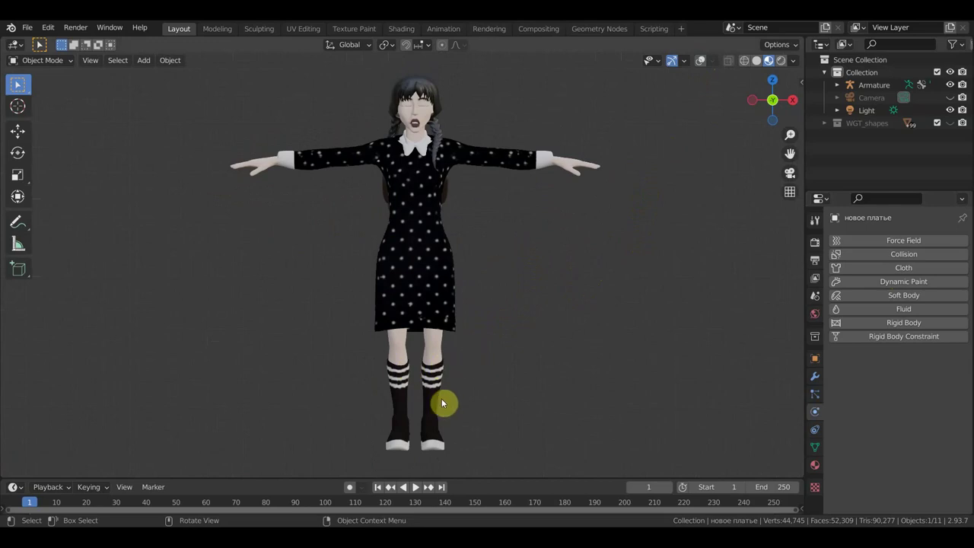
pyautogui.click(700, 60)
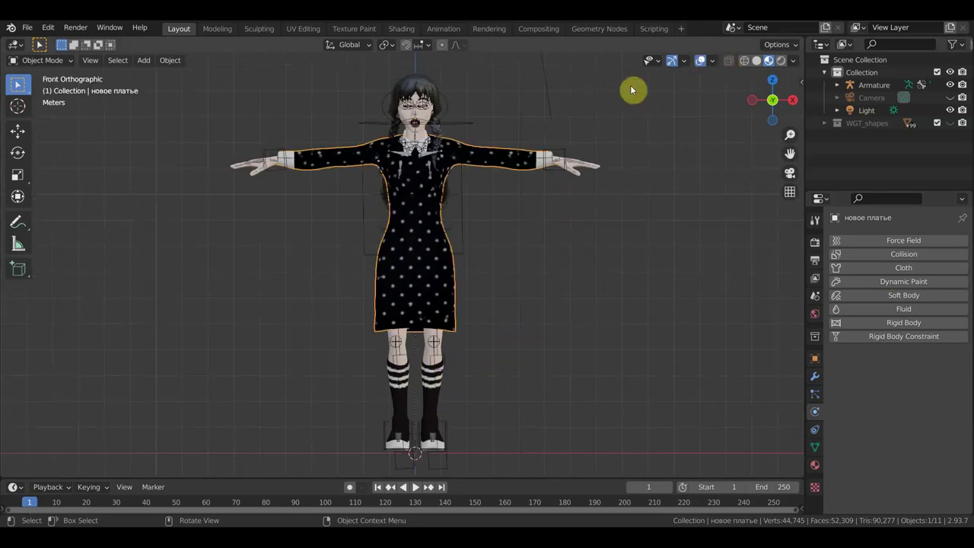
pyautogui.click(426, 82)
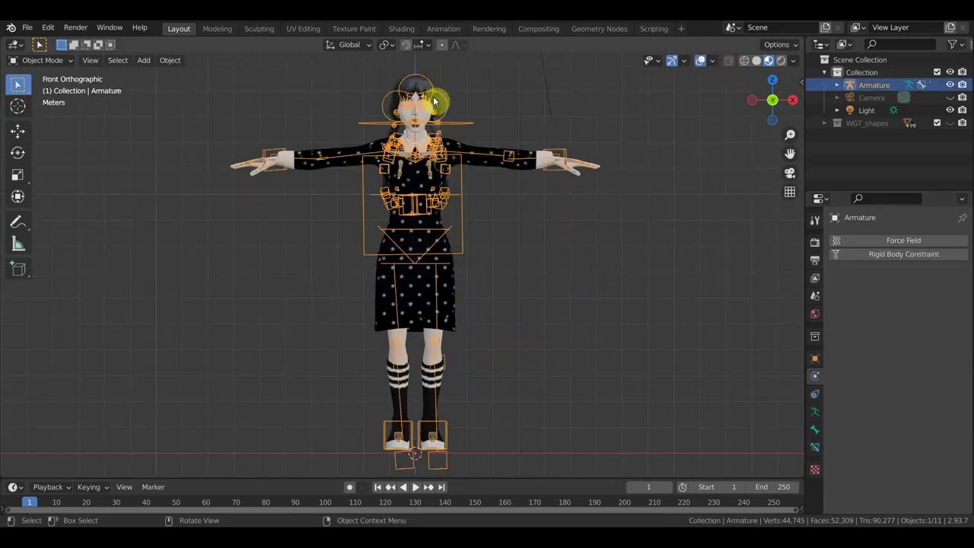
pyautogui.click(413, 105)
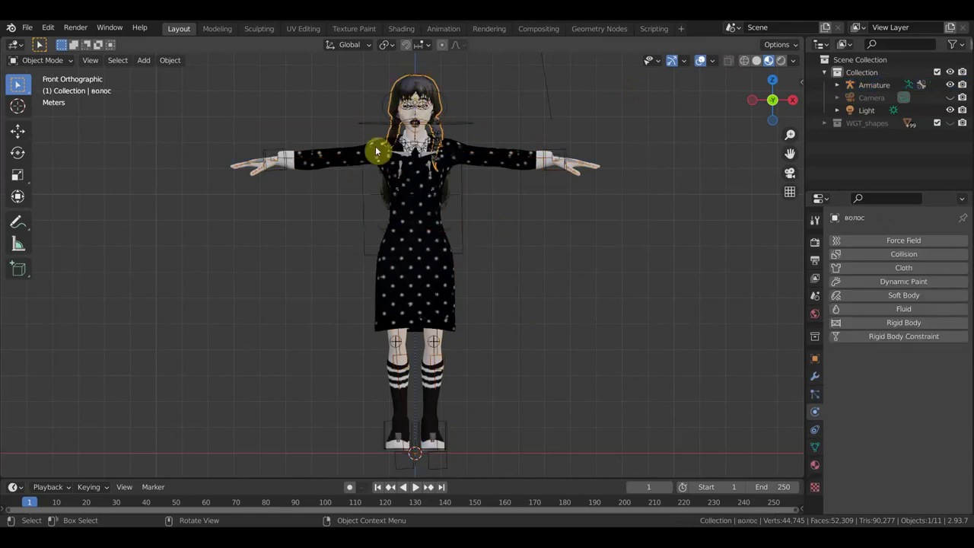
pyautogui.click(292, 173)
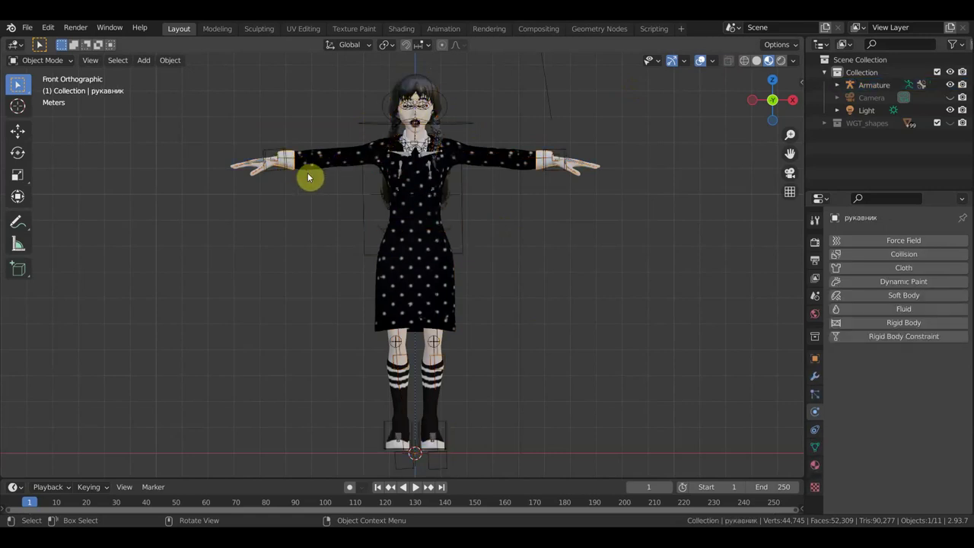
pyautogui.click(430, 143)
pyautogui.click(428, 148)
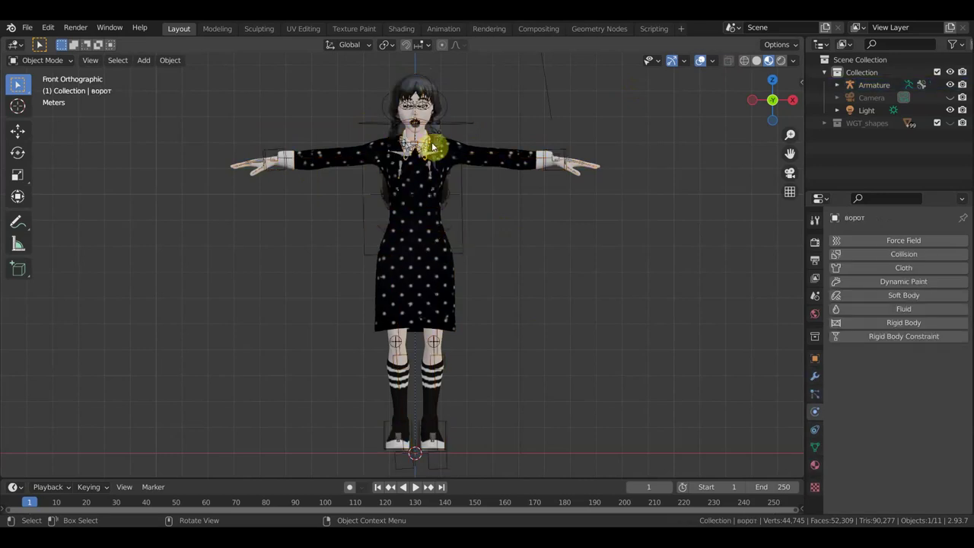
pyautogui.scroll(4, 426, 282)
pyautogui.scroll(-4, 426, 282)
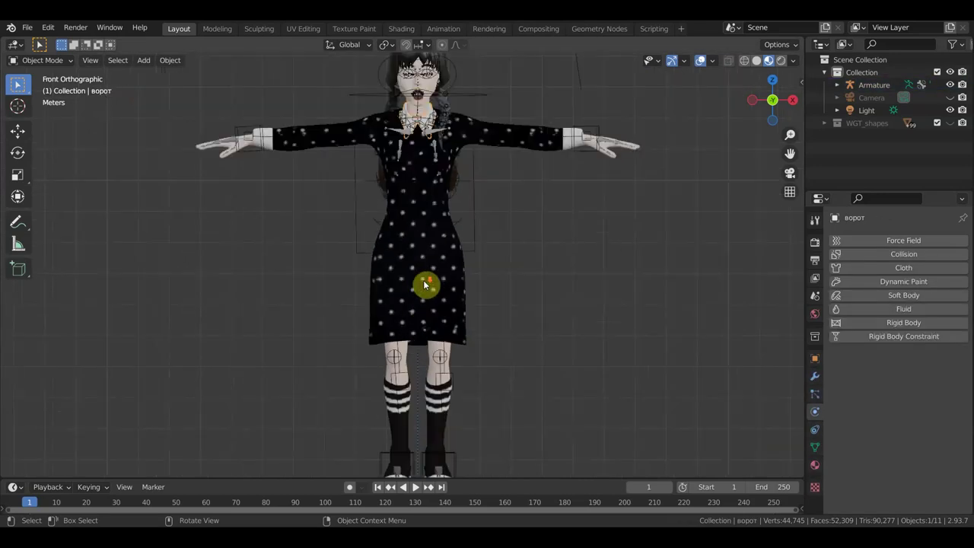
pyautogui.click(428, 395)
pyautogui.moveTo(428, 392)
pyautogui.mouseDown(button='middle')
pyautogui.moveTo(500, 383)
pyautogui.moveTo(341, 378)
pyautogui.moveTo(394, 328)
pyautogui.mouseUp(button='middle')
pyautogui.scroll(3, 391, 309)
pyautogui.moveTo(387, 289)
pyautogui.mouseDown(button='middle')
pyautogui.moveTo(467, 328)
pyautogui.moveTo(591, 324)
pyautogui.moveTo(576, 293)
pyautogui.moveTo(602, 388)
pyautogui.moveTo(528, 401)
pyautogui.moveTo(531, 264)
pyautogui.mouseUp(button='middle')
pyautogui.scroll(-3, 470, 336)
pyautogui.click(536, 210)
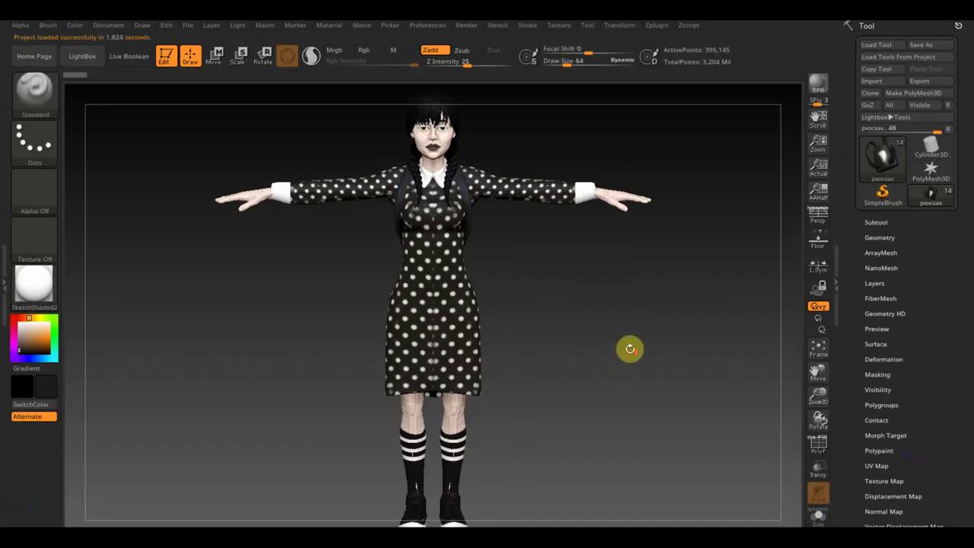
# Zoom and rotate the canvas to inspect Wednesday's head and face up close
pyautogui.moveTo(617, 310)
pyautogui.keyDown('alt'); pyautogui.mouseDown()
pyautogui.moveTo(631, 374)
pyautogui.moveTo(617, 474)
pyautogui.moveTo(630, 527)
pyautogui.mouseUp(); pyautogui.keyUp('alt')
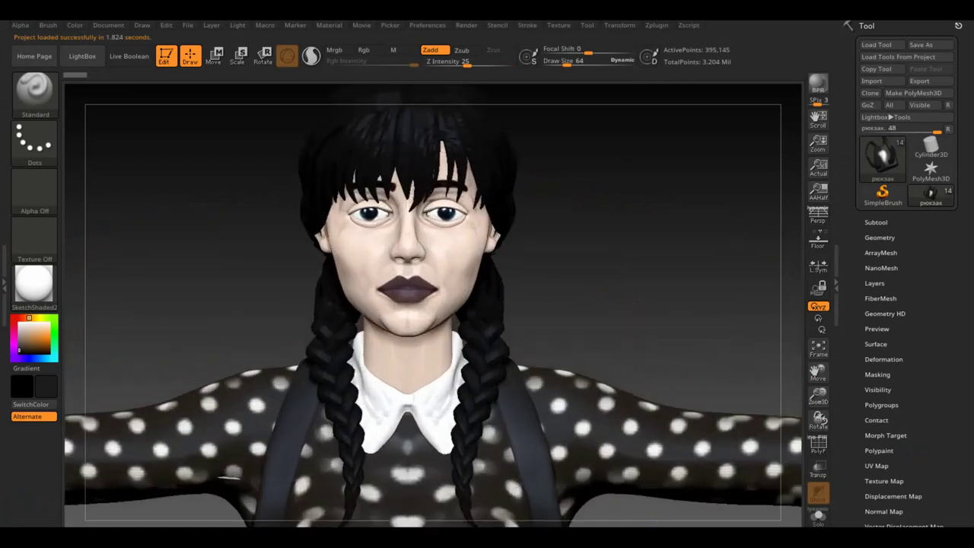
pyautogui.moveTo(619, 278)
pyautogui.mouseDown()
pyautogui.moveTo(668, 284)
pyautogui.moveTo(557, 284)
pyautogui.moveTo(670, 289)
pyautogui.mouseUp()
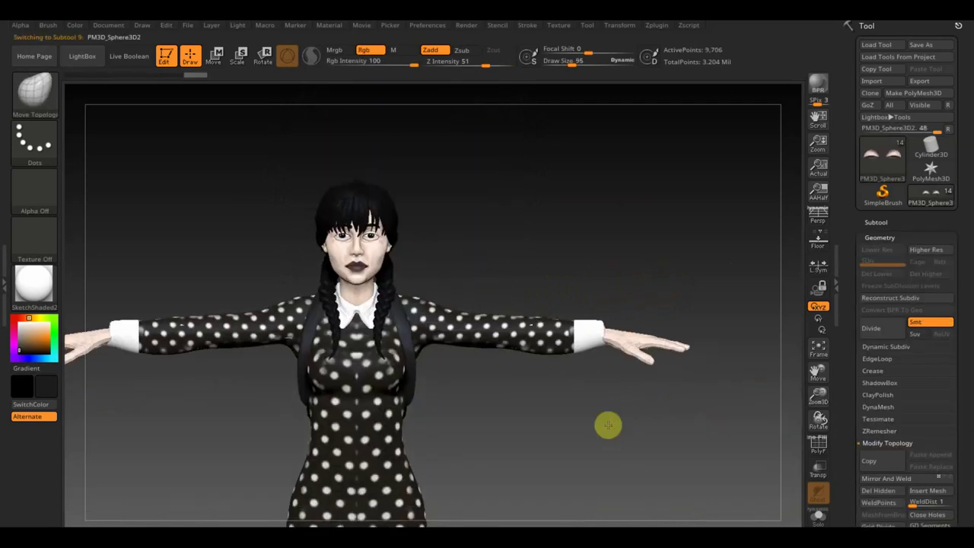
pyautogui.moveTo(607, 424)
pyautogui.mouseDown()
pyautogui.moveTo(588, 374)
pyautogui.moveTo(626, 305)
pyautogui.moveTo(626, 343)
pyautogui.moveTo(700, 513)
pyautogui.moveTo(708, 424)
pyautogui.mouseUp()
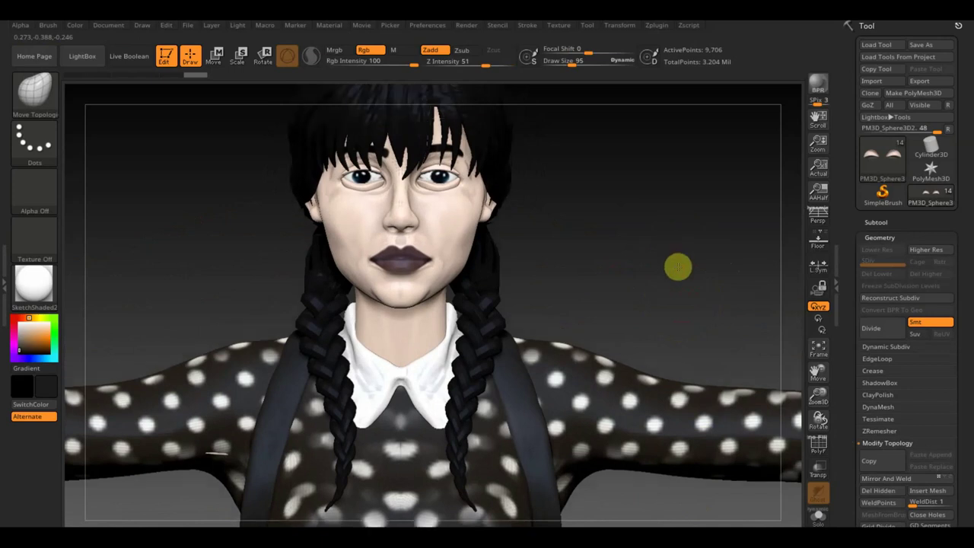
pyautogui.keyDown('alt'); pyautogui.moveTo(677, 266); pyautogui.dragTo(647, 307); pyautogui.keyUp('alt')
# Hide the PM3D_Sphere3D13 eyes subtool, select Extract3, and rotate out to the full body
pyautogui.click(886, 223)
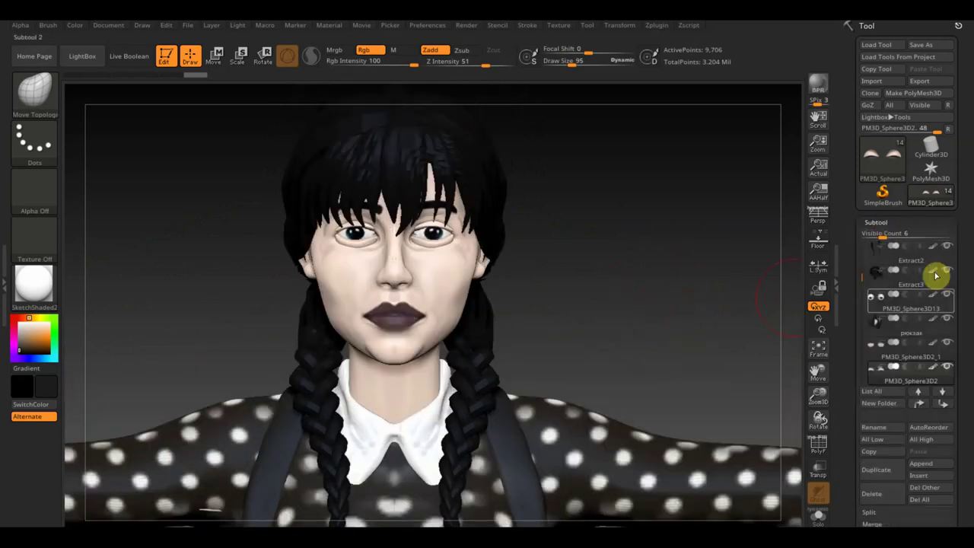
pyautogui.click(948, 294)
pyautogui.click(888, 282)
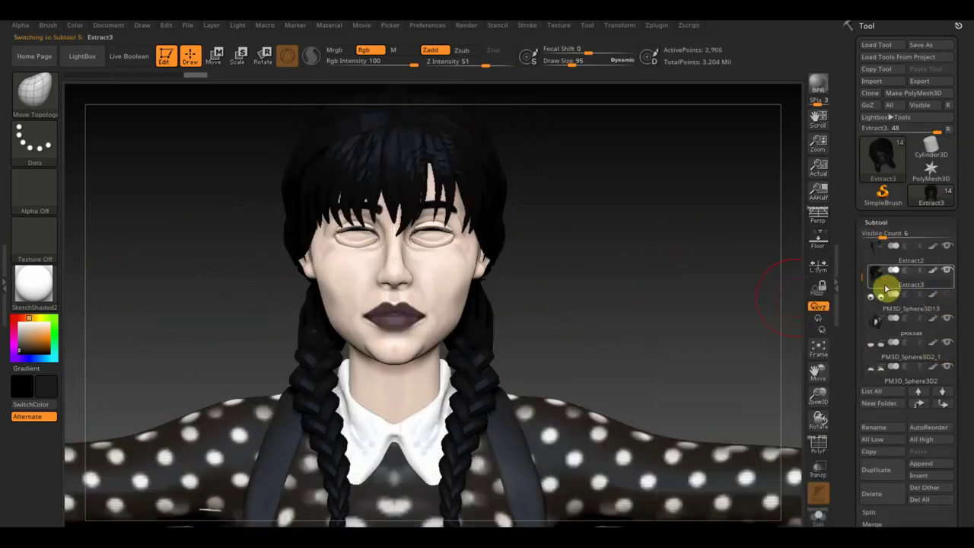
pyautogui.moveTo(654, 322)
pyautogui.mouseDown()
pyautogui.moveTo(646, 322)
pyautogui.moveTo(683, 309)
pyautogui.moveTo(632, 292)
pyautogui.moveTo(619, 324)
pyautogui.moveTo(601, 323)
pyautogui.moveTo(694, 323)
pyautogui.mouseUp()
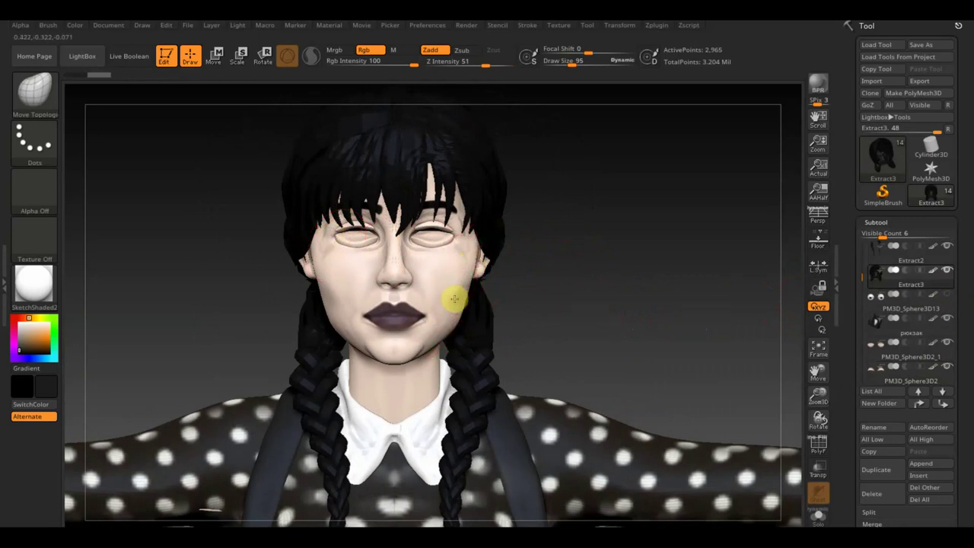
pyautogui.moveTo(558, 287)
pyautogui.mouseDown()
pyautogui.moveTo(642, 288)
pyautogui.moveTo(570, 287)
pyautogui.moveTo(607, 266)
pyautogui.mouseUp()
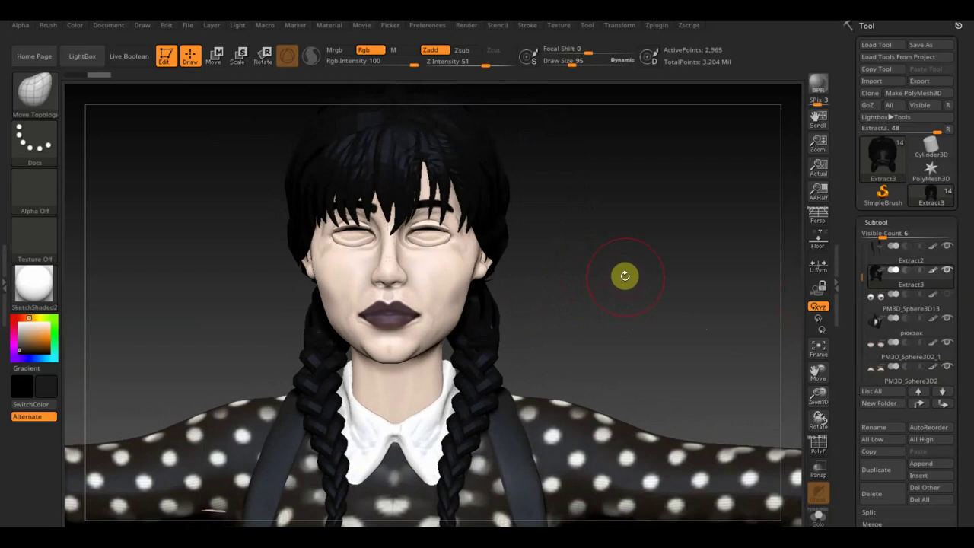
pyautogui.moveTo(640, 272)
pyautogui.keyDown('alt'); pyautogui.mouseDown()
pyautogui.moveTo(626, 355)
pyautogui.moveTo(623, 340)
pyautogui.moveTo(633, 349)
pyautogui.moveTo(568, 352)
pyautogui.moveTo(654, 356)
pyautogui.mouseUp(); pyautogui.keyUp('alt')
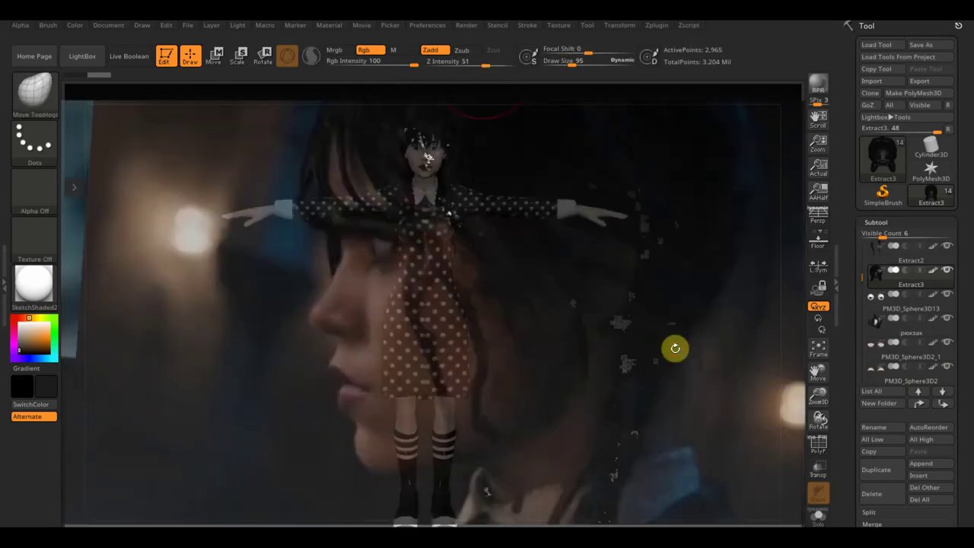
# Rotate Wednesday to a side profile and make the top body subtool active
pyautogui.moveTo(683, 343)
pyautogui.mouseDown()
pyautogui.moveTo(619, 347)
pyautogui.moveTo(680, 324)
pyautogui.moveTo(685, 337)
pyautogui.mouseUp()
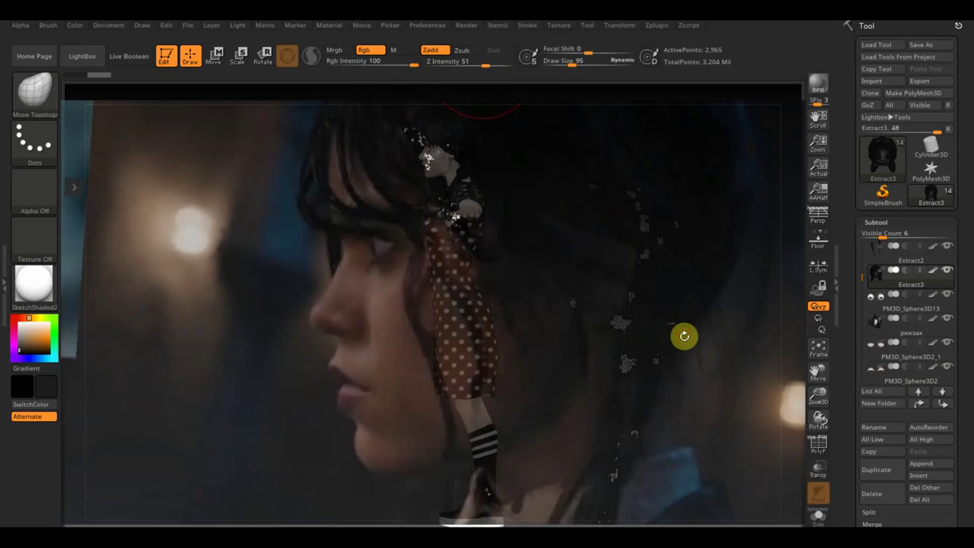
pyautogui.moveTo(665, 306)
pyautogui.mouseDown()
pyautogui.moveTo(700, 465)
pyautogui.moveTo(682, 406)
pyautogui.moveTo(700, 395)
pyautogui.moveTo(739, 477)
pyautogui.moveTo(711, 378)
pyautogui.moveTo(696, 368)
pyautogui.moveTo(722, 372)
pyautogui.moveTo(725, 394)
pyautogui.moveTo(718, 383)
pyautogui.moveTo(732, 391)
pyautogui.moveTo(765, 383)
pyautogui.moveTo(750, 378)
pyautogui.moveTo(758, 376)
pyautogui.mouseUp()
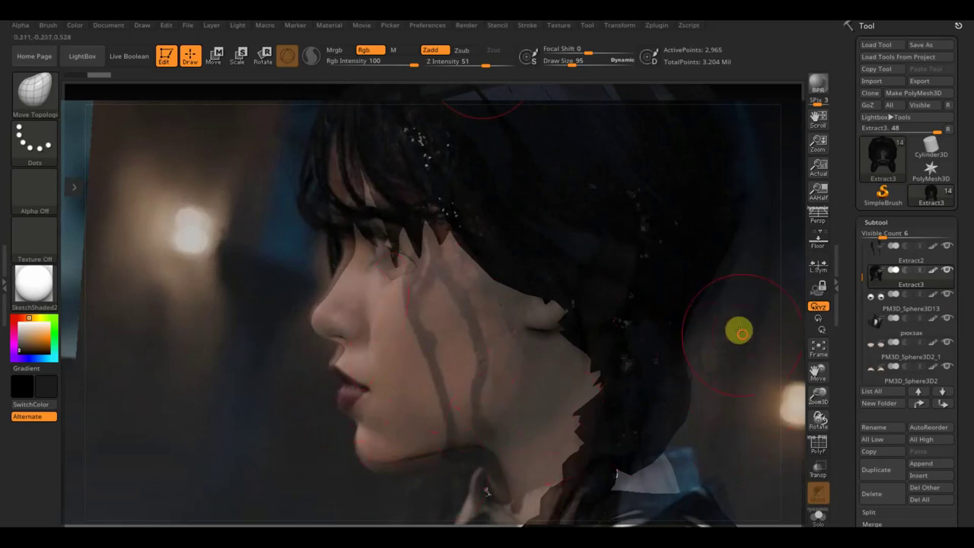
pyautogui.keyDown('alt'); pyautogui.click(343, 248); pyautogui.keyUp('alt')
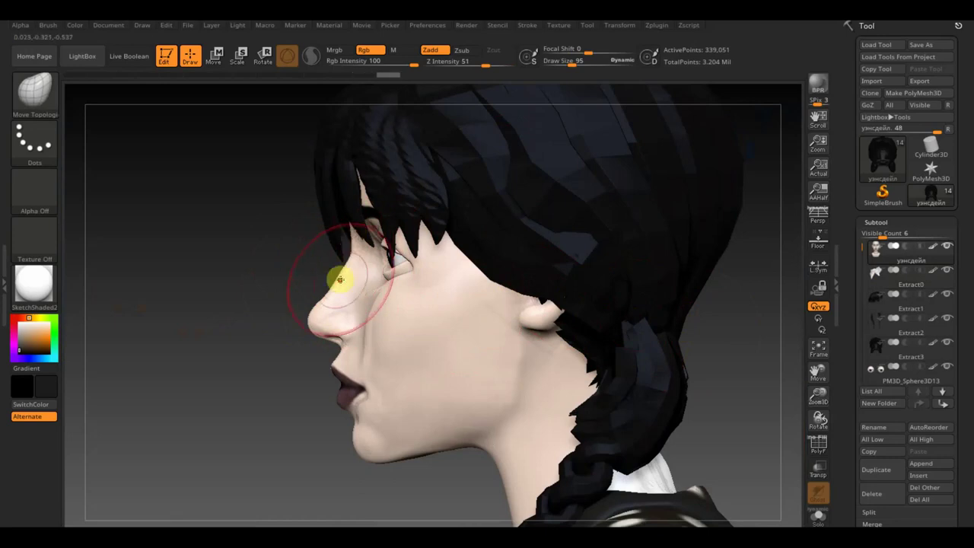
pyautogui.moveTo(343, 282)
pyautogui.mouseDown()
pyautogui.moveTo(552, 289)
pyautogui.moveTo(676, 374)
pyautogui.mouseUp()
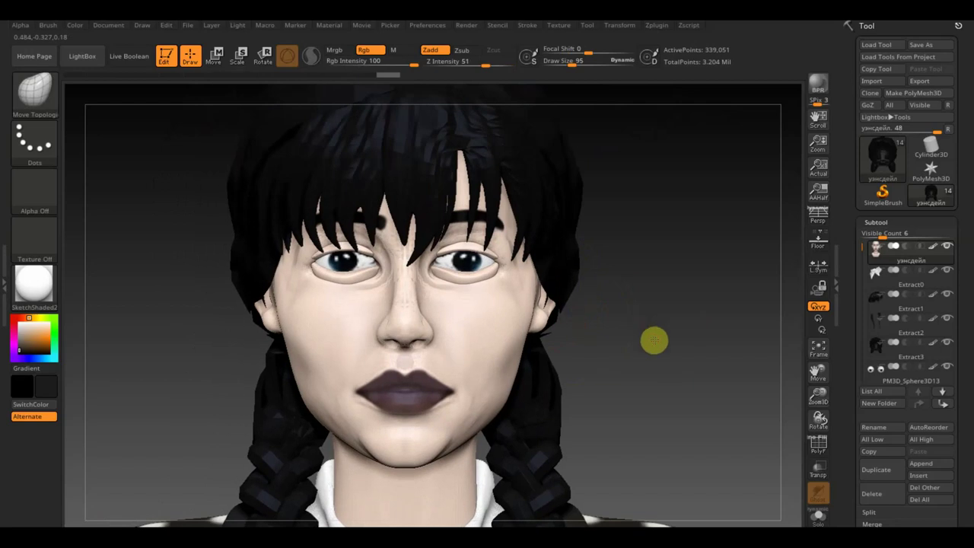
pyautogui.keyDown('alt'); pyautogui.moveTo(719, 376); pyautogui.dragTo(692, 253); pyautogui.keyUp('alt')
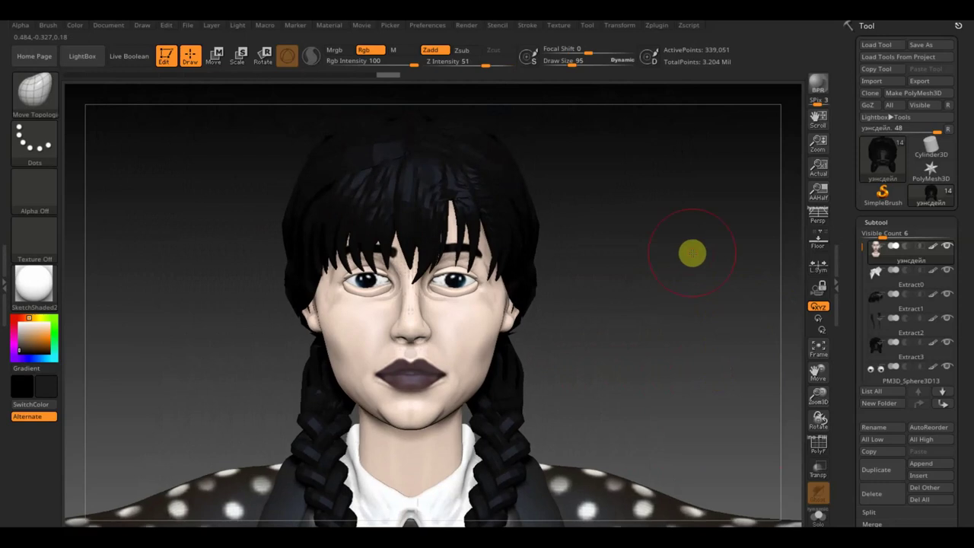
pyautogui.moveTo(661, 315)
pyautogui.mouseDown()
pyautogui.moveTo(711, 324)
pyautogui.moveTo(628, 320)
pyautogui.moveTo(683, 324)
pyautogui.mouseUp()
pyautogui.click(817, 348)
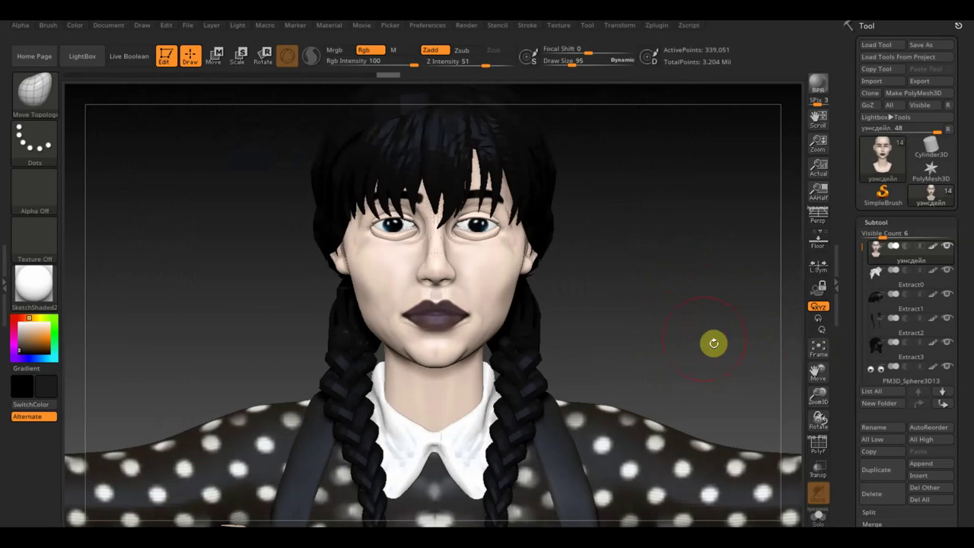
pyautogui.keyDown('alt'); pyautogui.moveTo(689, 343); pyautogui.dragTo(611, 203); pyautogui.keyUp('alt')
pyautogui.moveTo(625, 242)
pyautogui.keyDown('alt'); pyautogui.mouseDown()
pyautogui.moveTo(630, 353)
pyautogui.moveTo(611, 400)
pyautogui.moveTo(596, 380)
pyautogui.moveTo(609, 348)
pyautogui.moveTo(619, 354)
pyautogui.moveTo(625, 343)
pyautogui.mouseUp(); pyautogui.keyUp('alt')
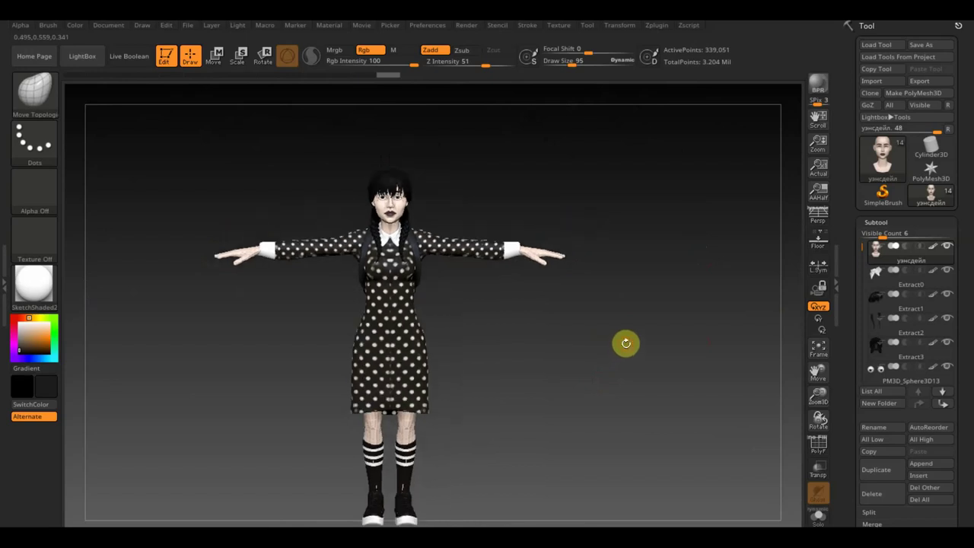
pyautogui.moveTo(634, 352)
pyautogui.keyDown('alt'); pyautogui.mouseDown()
pyautogui.moveTo(657, 335)
pyautogui.moveTo(670, 342)
pyautogui.moveTo(680, 315)
pyautogui.moveTo(622, 329)
pyautogui.moveTo(676, 321)
pyautogui.moveTo(611, 291)
pyautogui.mouseUp(); pyautogui.keyUp('alt')
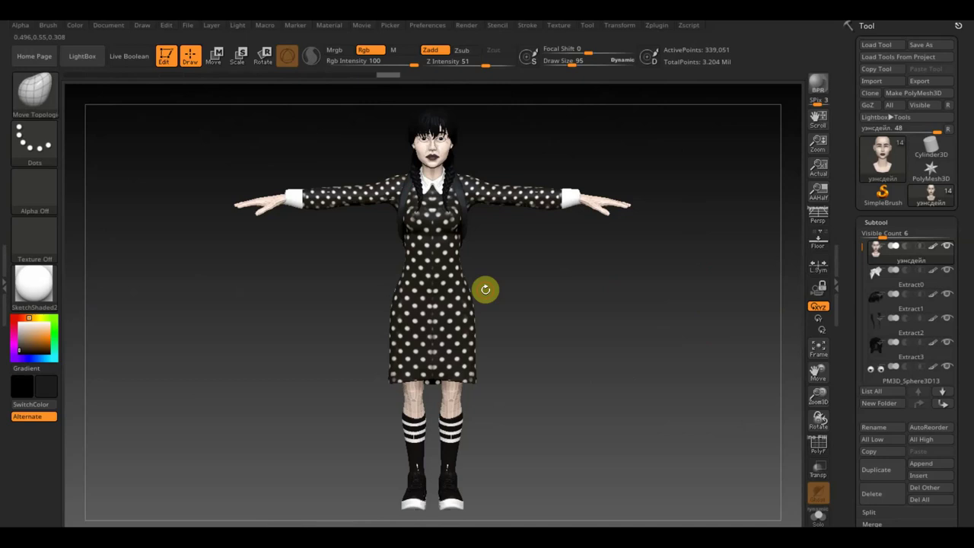
pyautogui.moveTo(545, 289)
pyautogui.mouseDown()
pyautogui.moveTo(570, 294)
pyautogui.moveTo(498, 291)
pyautogui.moveTo(581, 303)
pyautogui.moveTo(621, 293)
pyautogui.mouseUp()
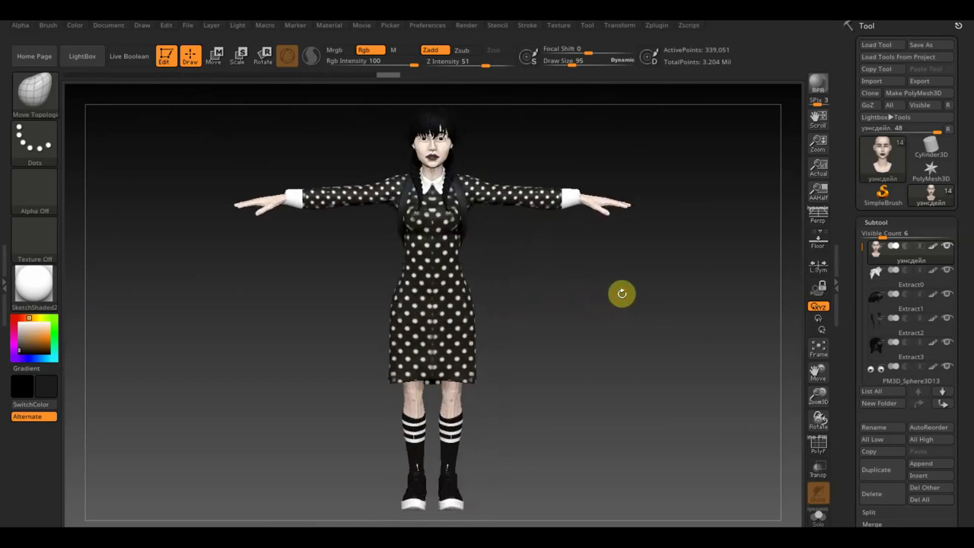
pyautogui.click(934, 36)
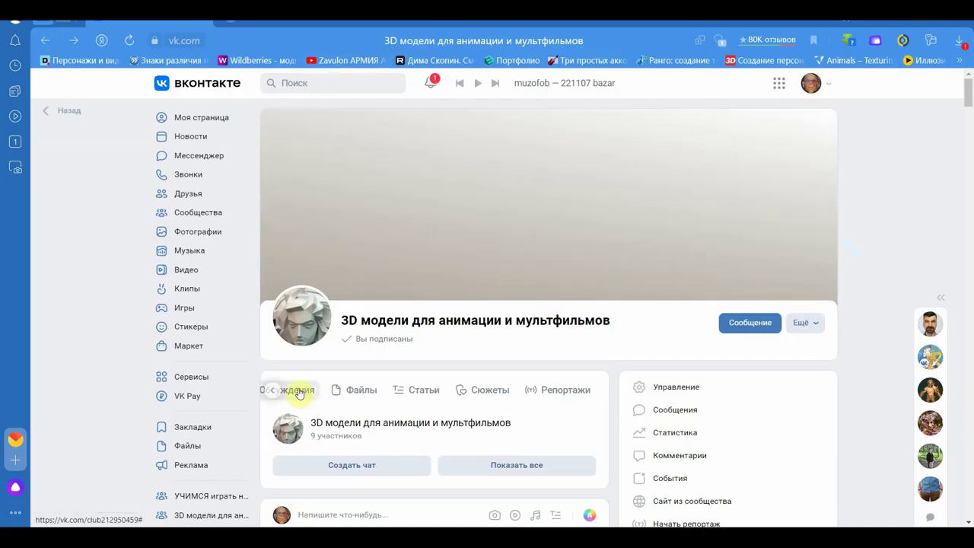
# Scroll down to the Wednesday post and open its first head render full size
pyautogui.scroll(-2, 517, 426)
pyautogui.scroll(-2, 514, 433)
pyautogui.scroll(-2, 515, 415)
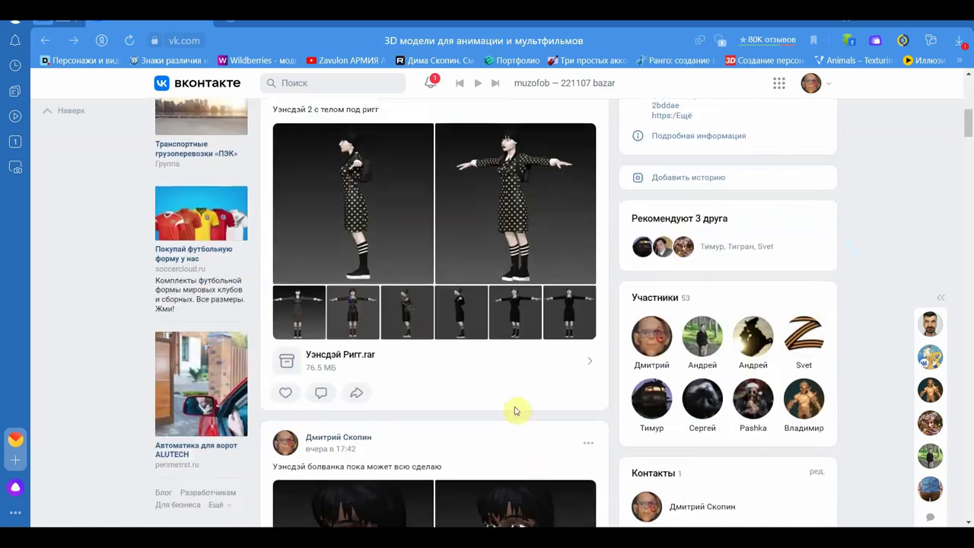
pyautogui.scroll(-3, 394, 272)
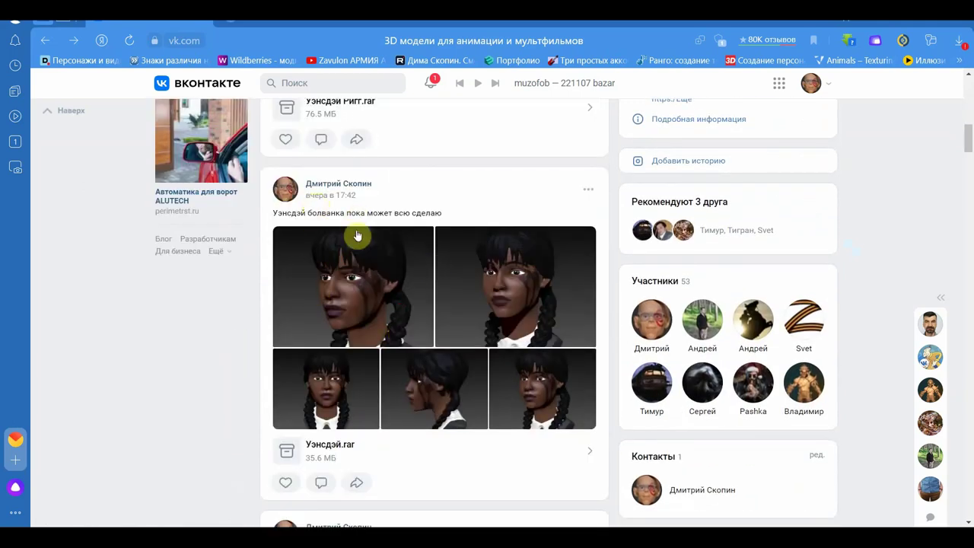
pyautogui.click(369, 302)
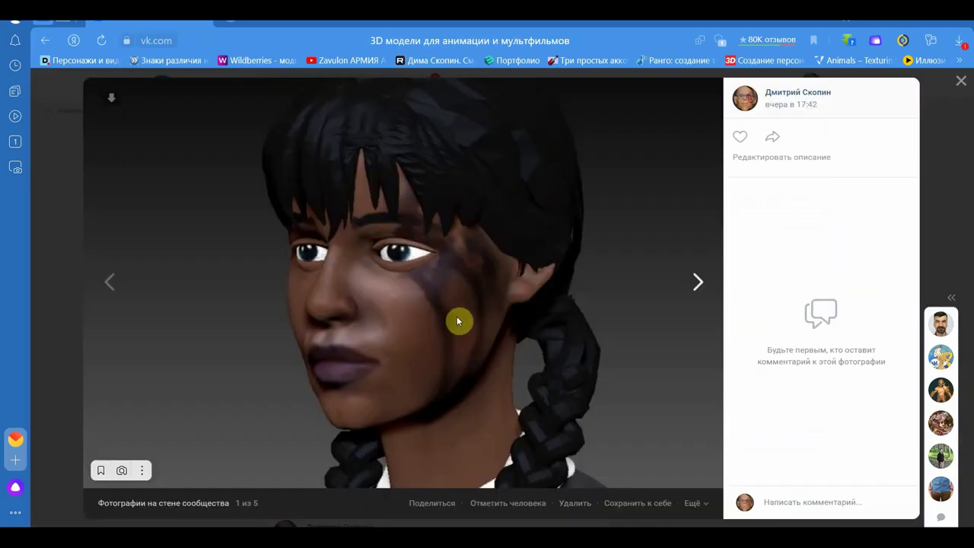
# Page through the front-facing and profile renders up to image 5 of 5
pyautogui.click(698, 284)
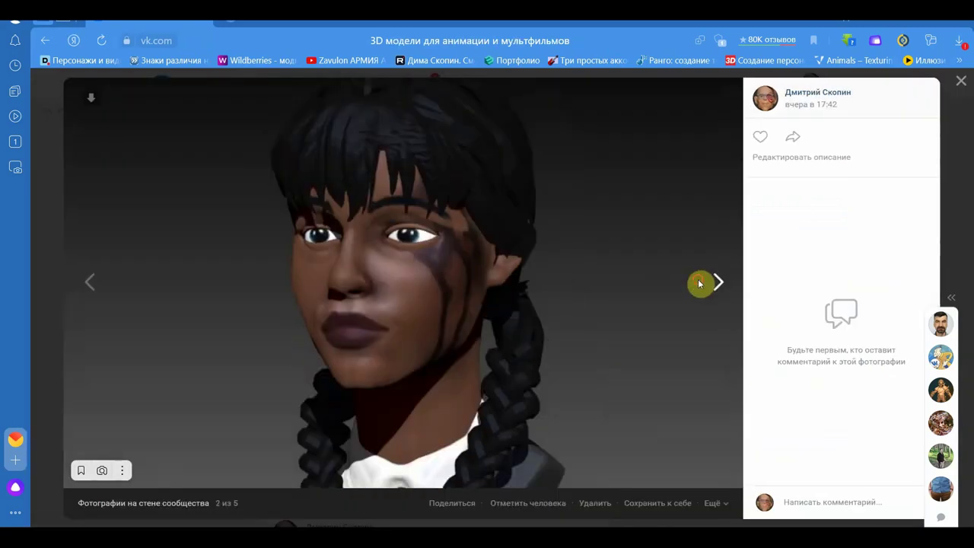
pyautogui.click(699, 283)
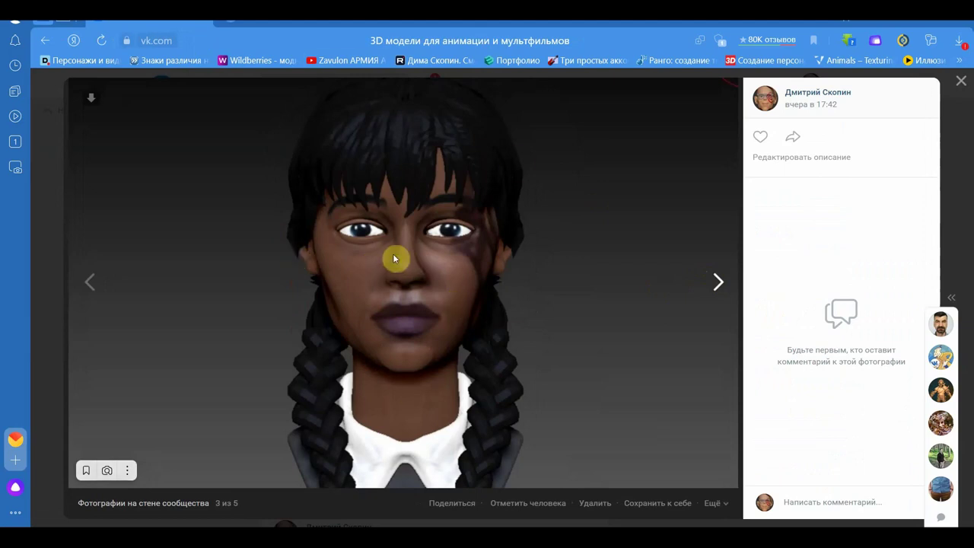
pyautogui.click(716, 284)
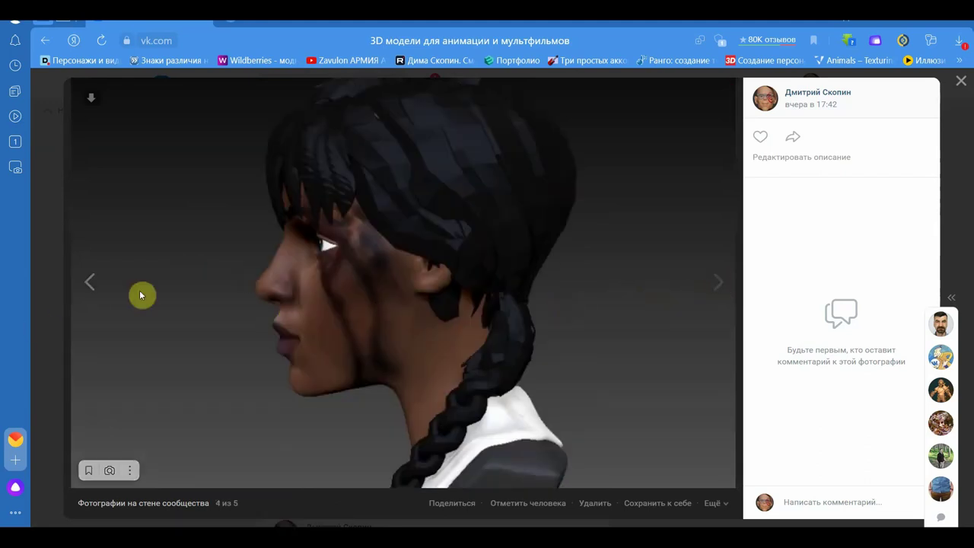
pyautogui.click(83, 283)
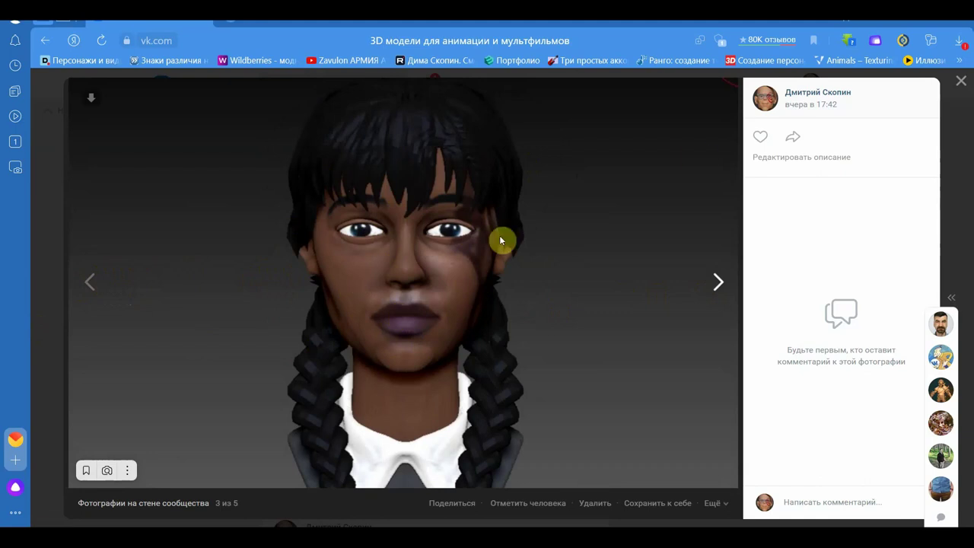
pyautogui.click(719, 283)
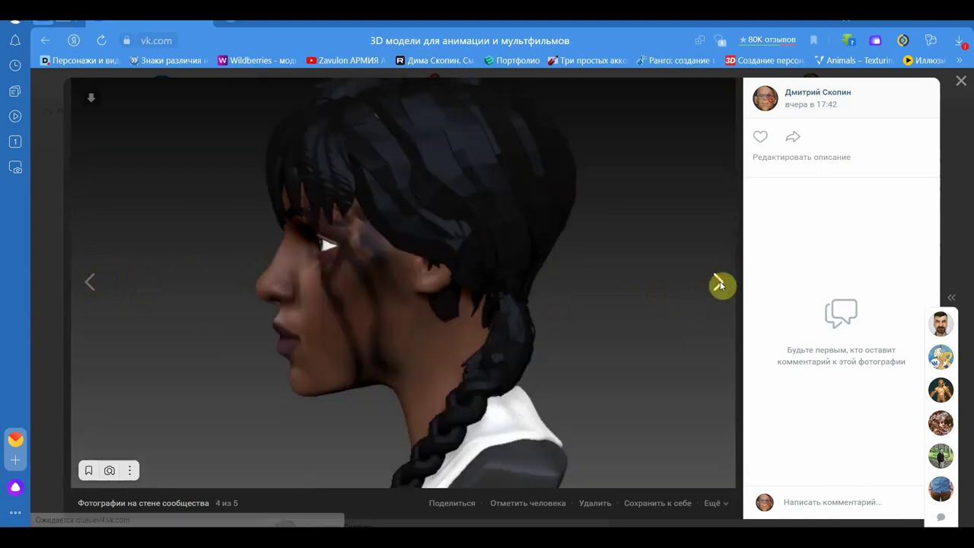
pyautogui.click(719, 284)
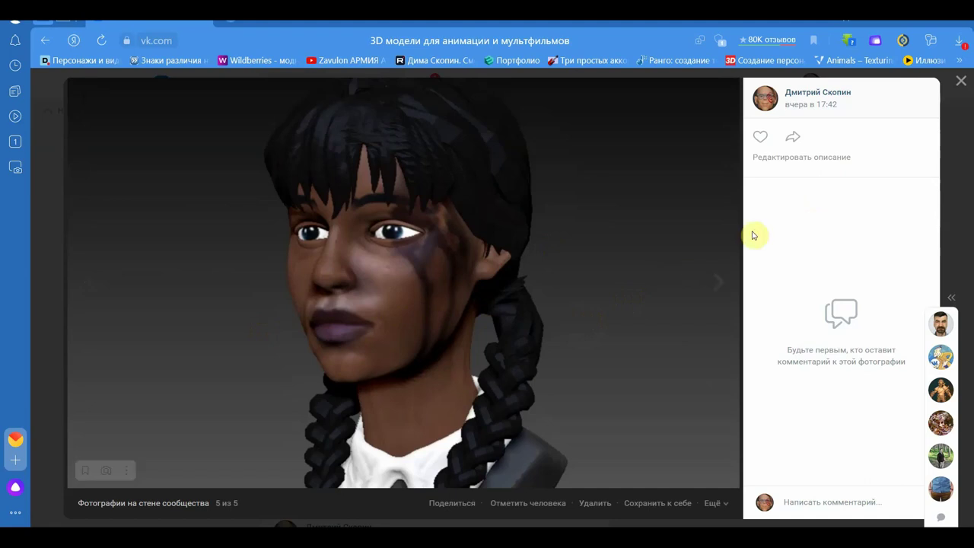
# Close the Wednesday photo viewer and scroll the community wall down to the Jasmine and Aladdin posts
pyautogui.click(959, 82)
pyautogui.scroll(-5, 393, 322)
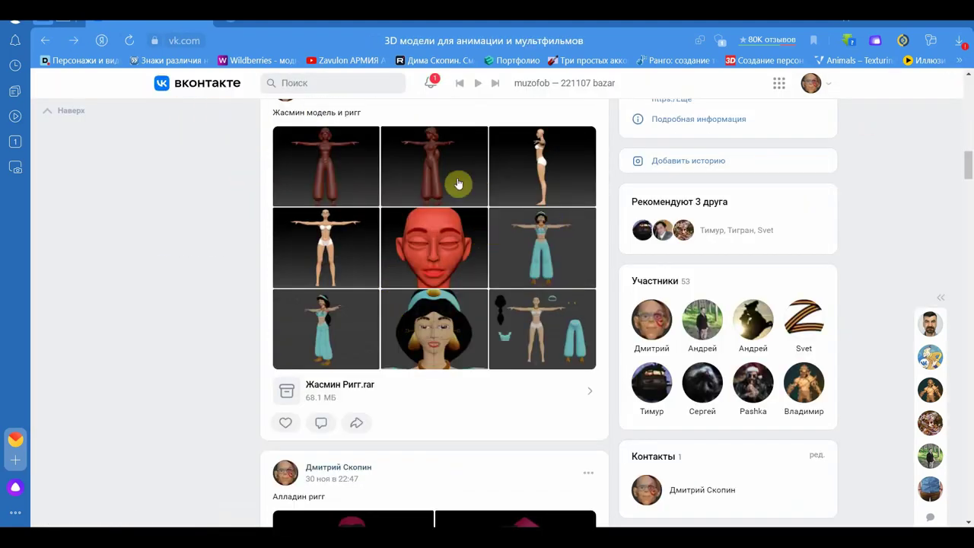
pyautogui.scroll(1, 413, 282)
pyautogui.scroll(-4, 434, 333)
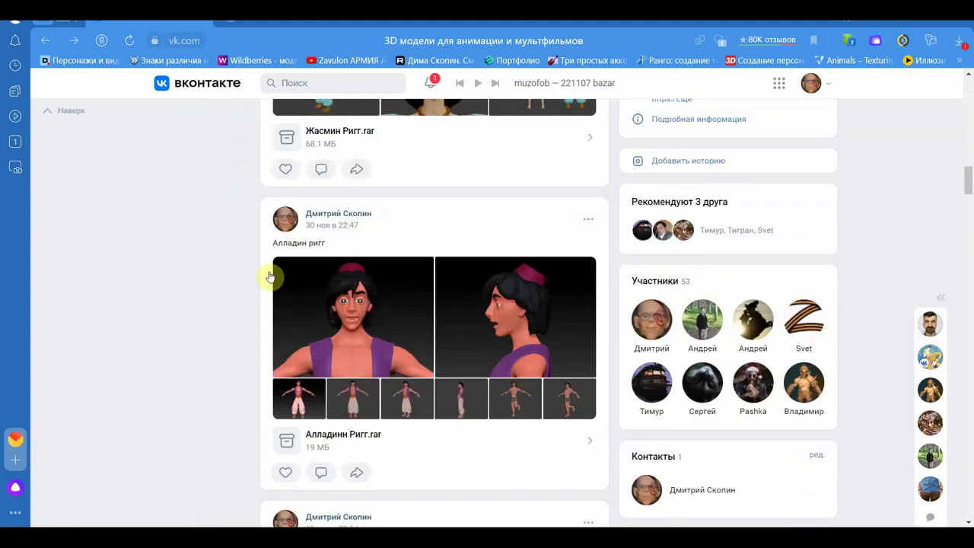
pyautogui.scroll(-5, 456, 276)
pyautogui.scroll(-5, 464, 292)
pyautogui.scroll(-6, 358, 323)
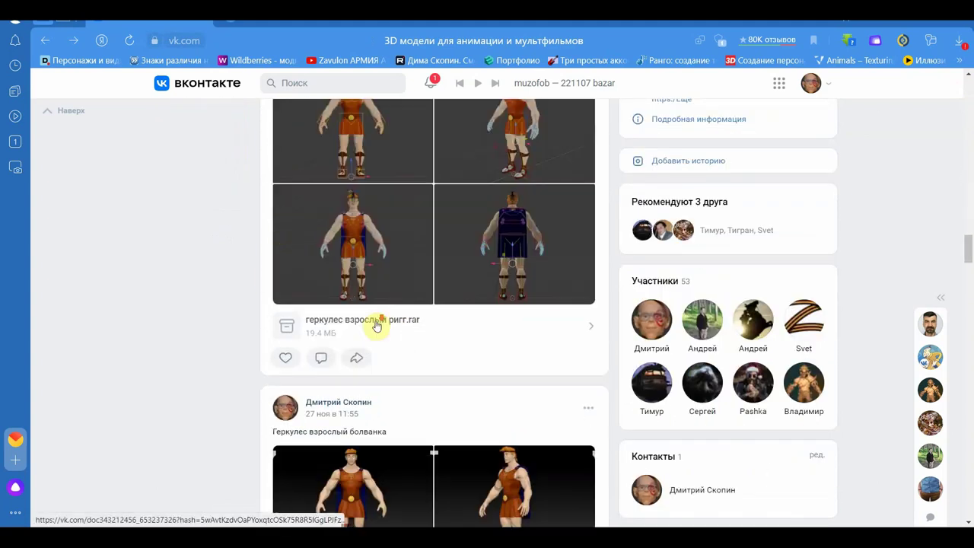
pyautogui.scroll(-5, 376, 326)
pyautogui.scroll(-5, 394, 330)
pyautogui.scroll(-5, 403, 326)
pyautogui.scroll(-5, 406, 330)
pyautogui.scroll(-5, 409, 336)
pyautogui.scroll(-3, 409, 335)
# Browse further down the wall through the Hercules, Hades, Baloo and 'пегас тело' Pegasus posts
pyautogui.scroll(3, 409, 334)
pyautogui.scroll(4, 409, 335)
pyautogui.scroll(-3, 408, 335)
pyautogui.scroll(-2, 408, 335)
pyautogui.scroll(3, 411, 335)
pyautogui.scroll(2, 414, 335)
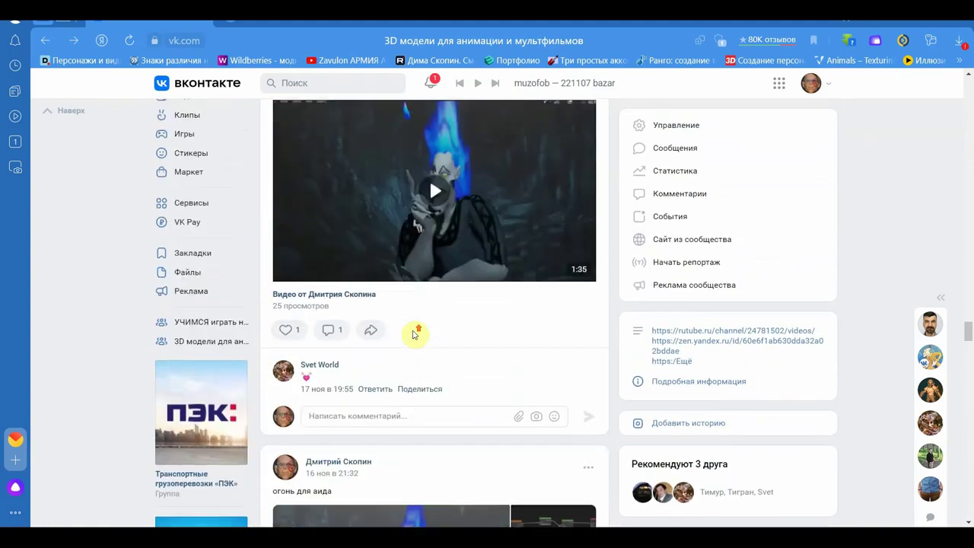
pyautogui.scroll(2, 415, 335)
pyautogui.scroll(5, 460, 329)
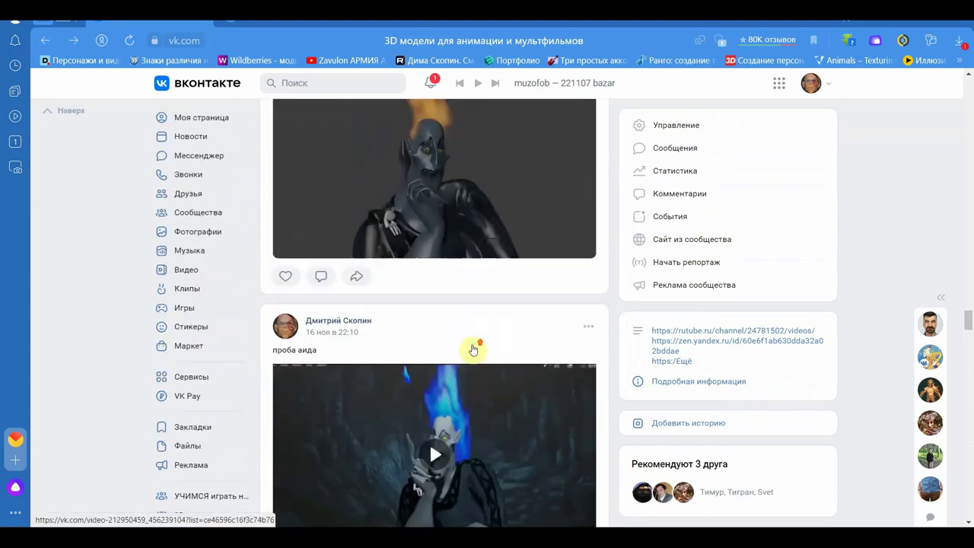
pyautogui.scroll(-2, 473, 349)
pyautogui.scroll(-3, 473, 350)
pyautogui.scroll(-5, 472, 349)
pyautogui.scroll(3, 472, 347)
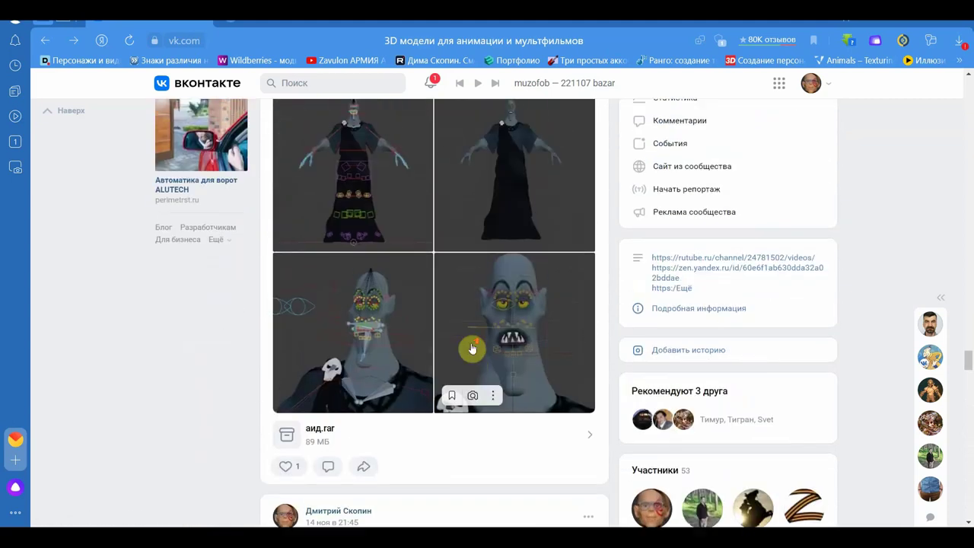
pyautogui.scroll(-1, 483, 331)
pyautogui.scroll(-4, 479, 339)
pyautogui.scroll(-5, 409, 363)
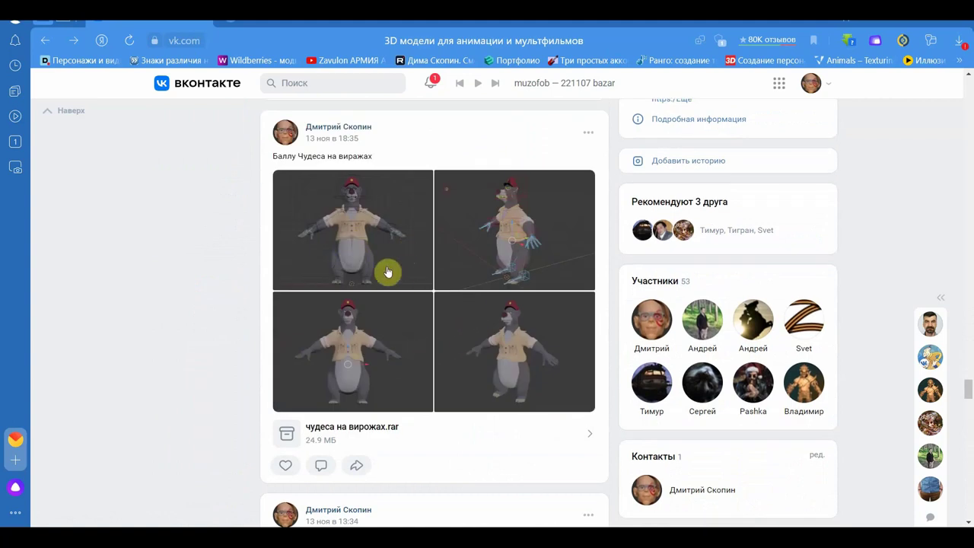
pyautogui.scroll(-2, 388, 264)
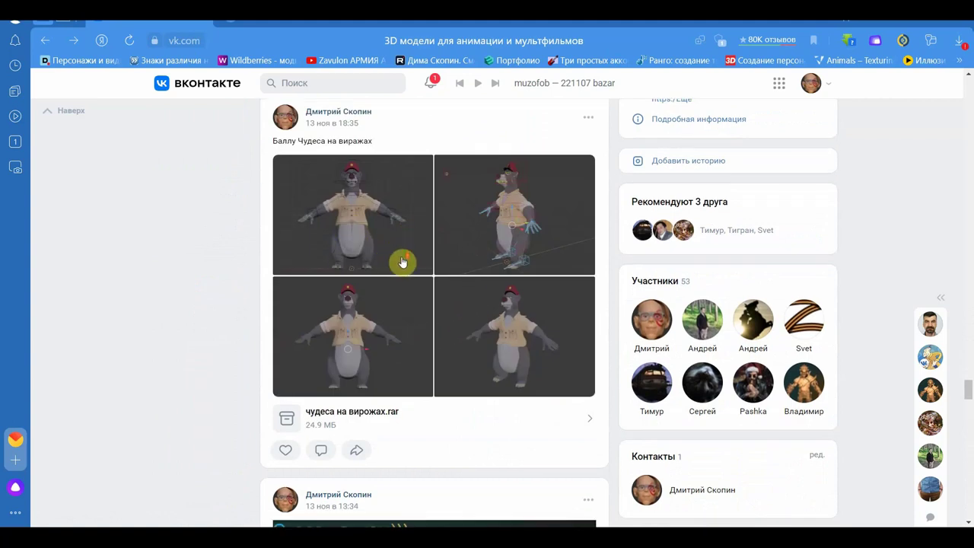
pyautogui.scroll(3, 404, 264)
pyautogui.scroll(-5, 403, 265)
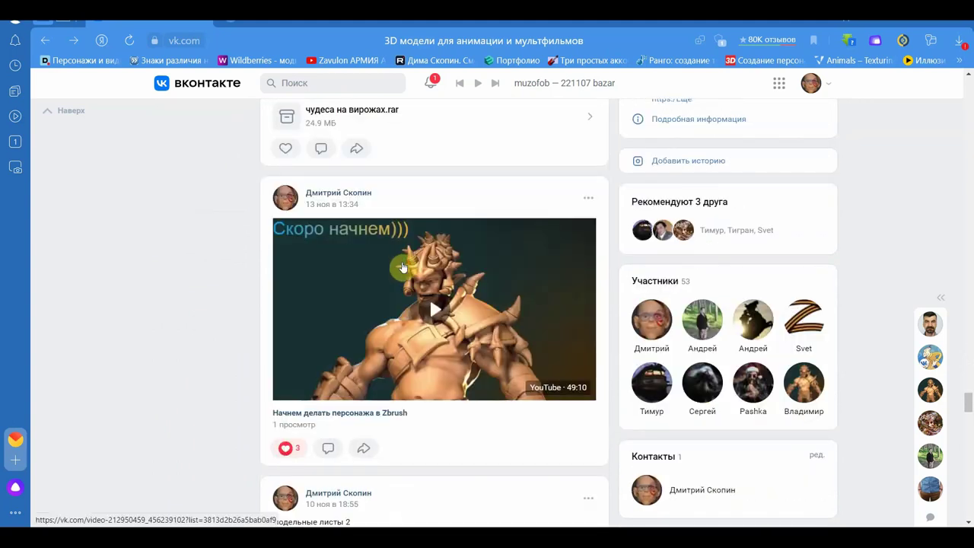
pyautogui.scroll(-4, 403, 265)
pyautogui.scroll(2, 404, 265)
pyautogui.scroll(-4, 403, 267)
pyautogui.scroll(1, 403, 266)
pyautogui.scroll(3, 403, 266)
pyautogui.scroll(-4, 426, 198)
pyautogui.scroll(-5, 456, 223)
pyautogui.scroll(-4, 456, 223)
pyautogui.scroll(-2, 455, 227)
pyautogui.scroll(-3, 455, 229)
pyautogui.scroll(2, 452, 228)
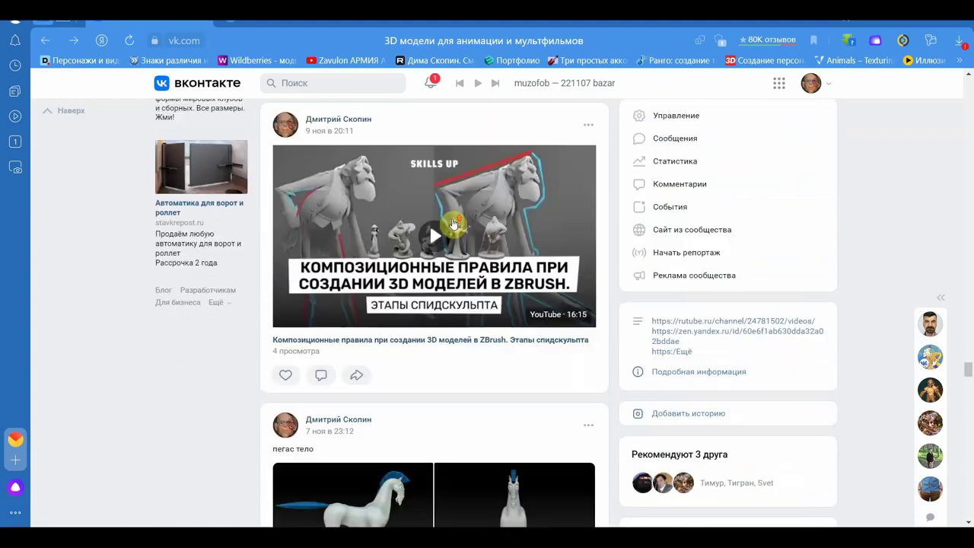
pyautogui.scroll(1, 452, 230)
pyautogui.scroll(-5, 400, 311)
pyautogui.scroll(-5, 401, 311)
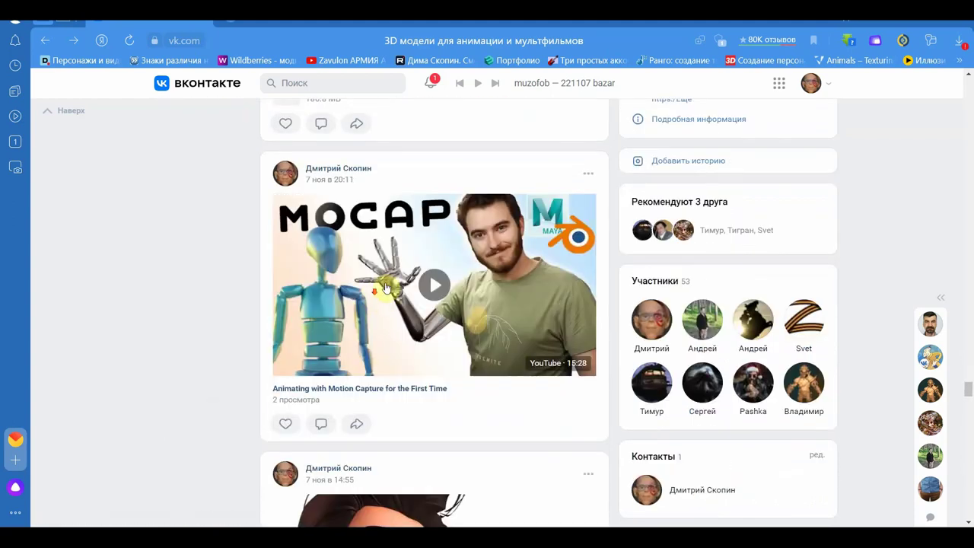
pyautogui.scroll(-2, 556, 168)
pyautogui.scroll(1, 426, 411)
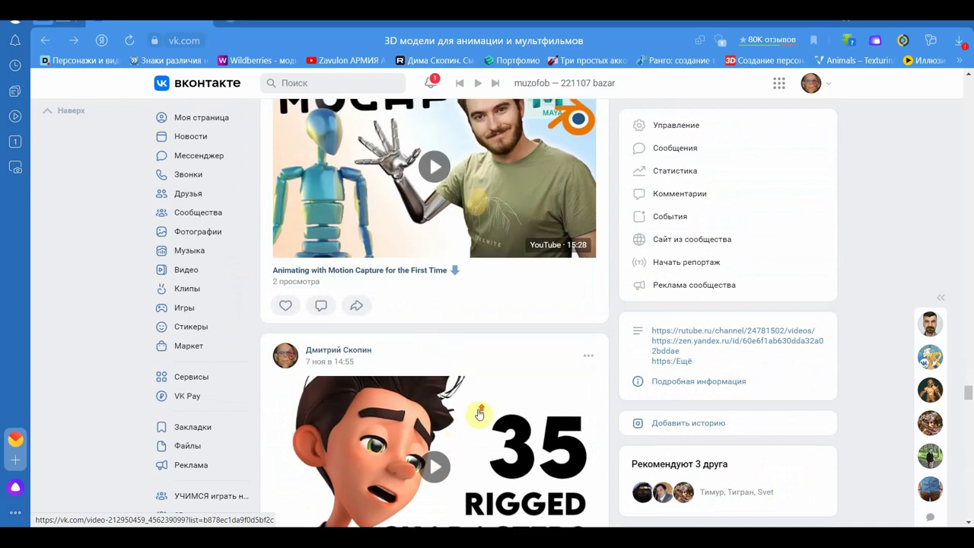
pyautogui.scroll(2, 426, 342)
pyautogui.scroll(2, 429, 327)
pyautogui.scroll(1, 437, 363)
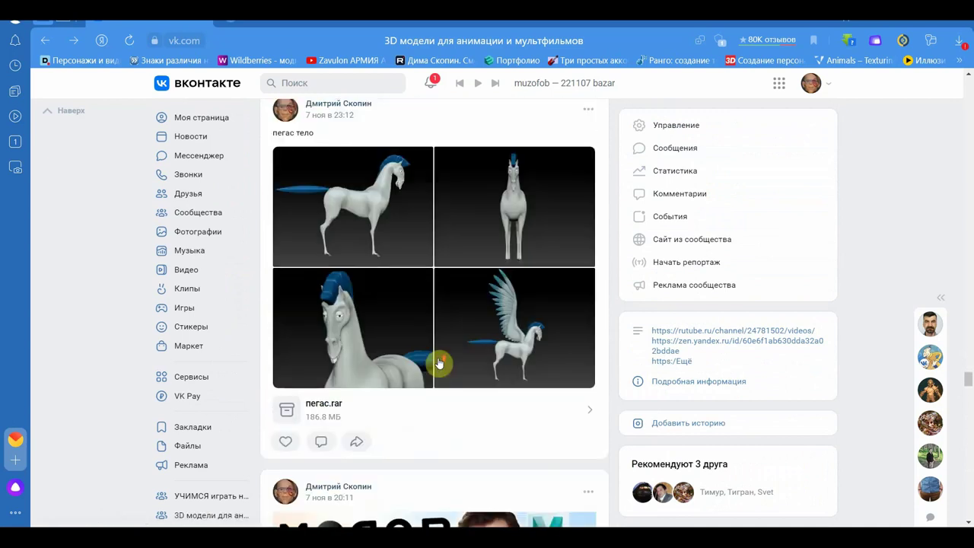
pyautogui.scroll(1, 426, 289)
pyautogui.scroll(2, 449, 251)
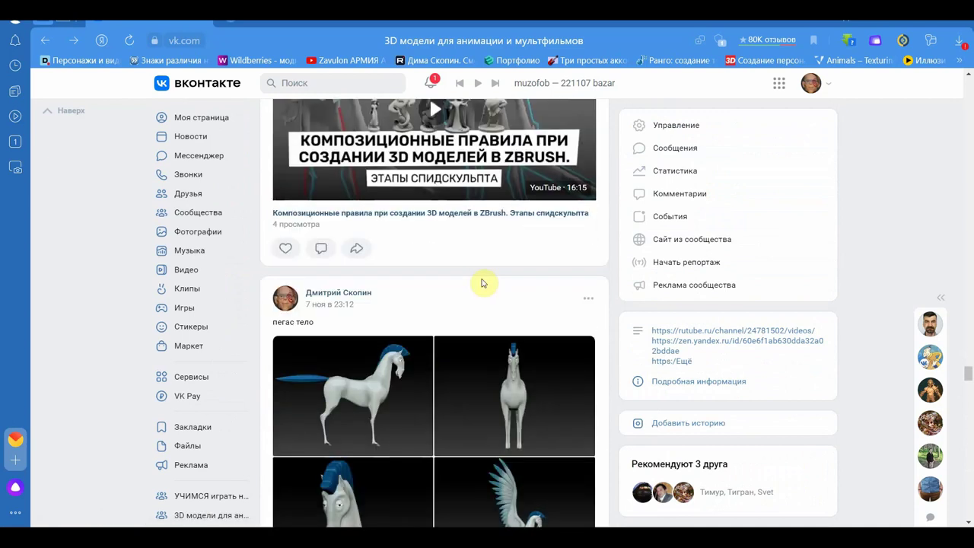